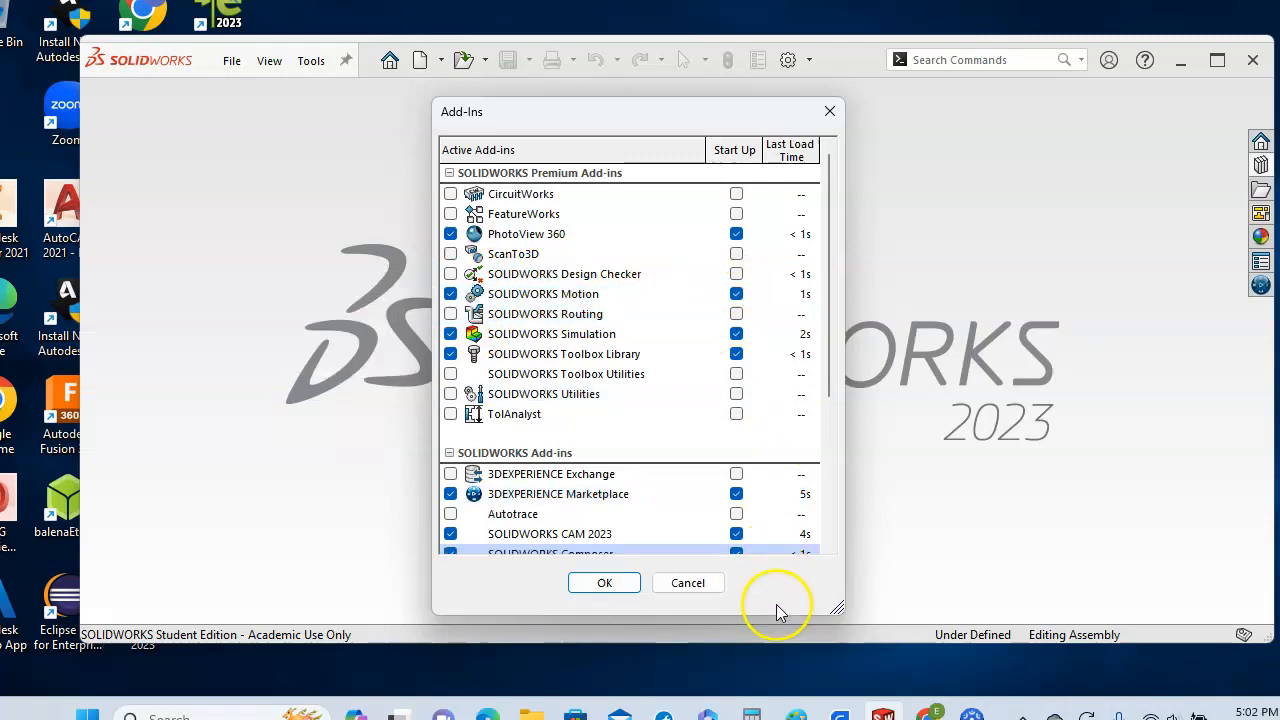
- Dismiss the Add-Ins list and create a new Assembly document
left_click(714, 589)
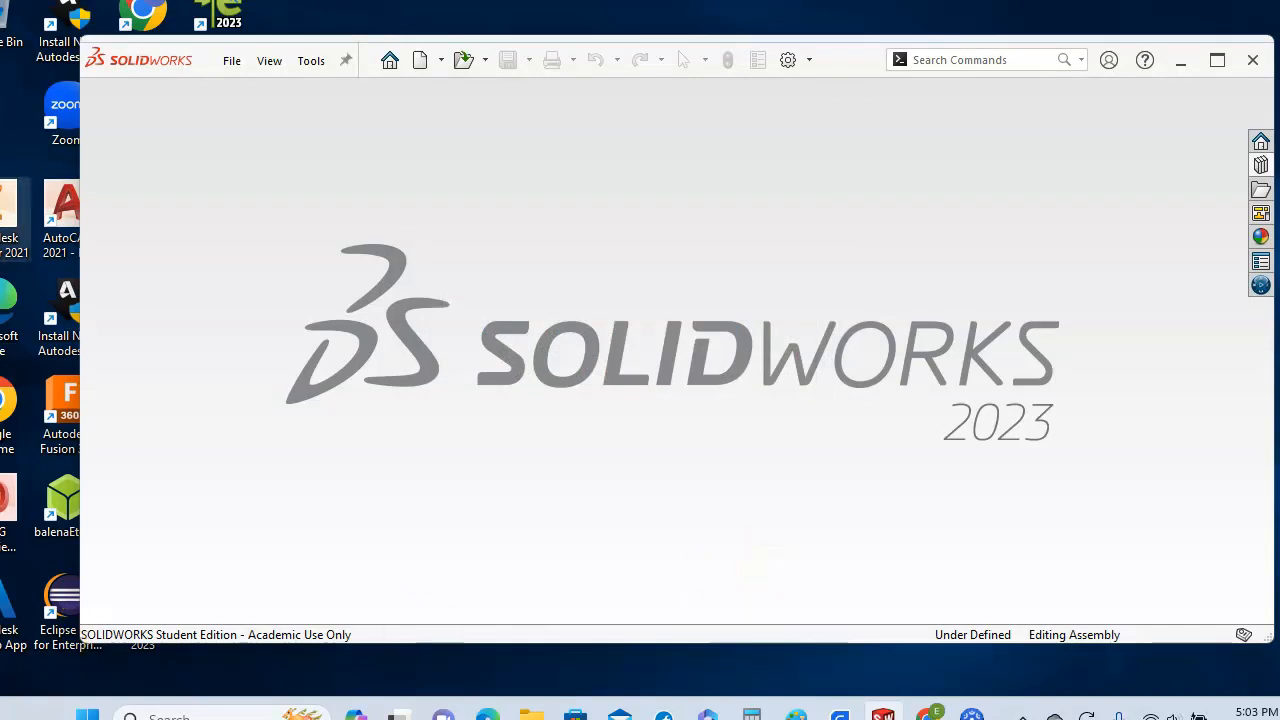
left_click(240, 62)
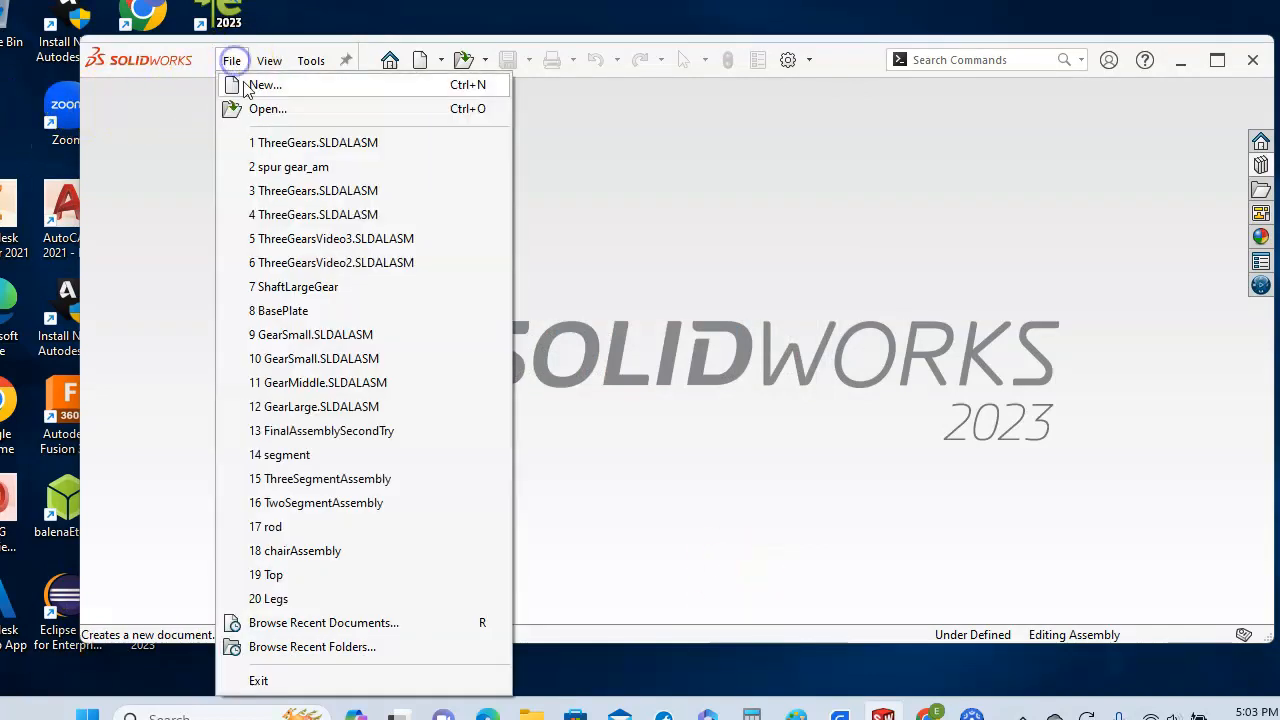
left_click(264, 86)
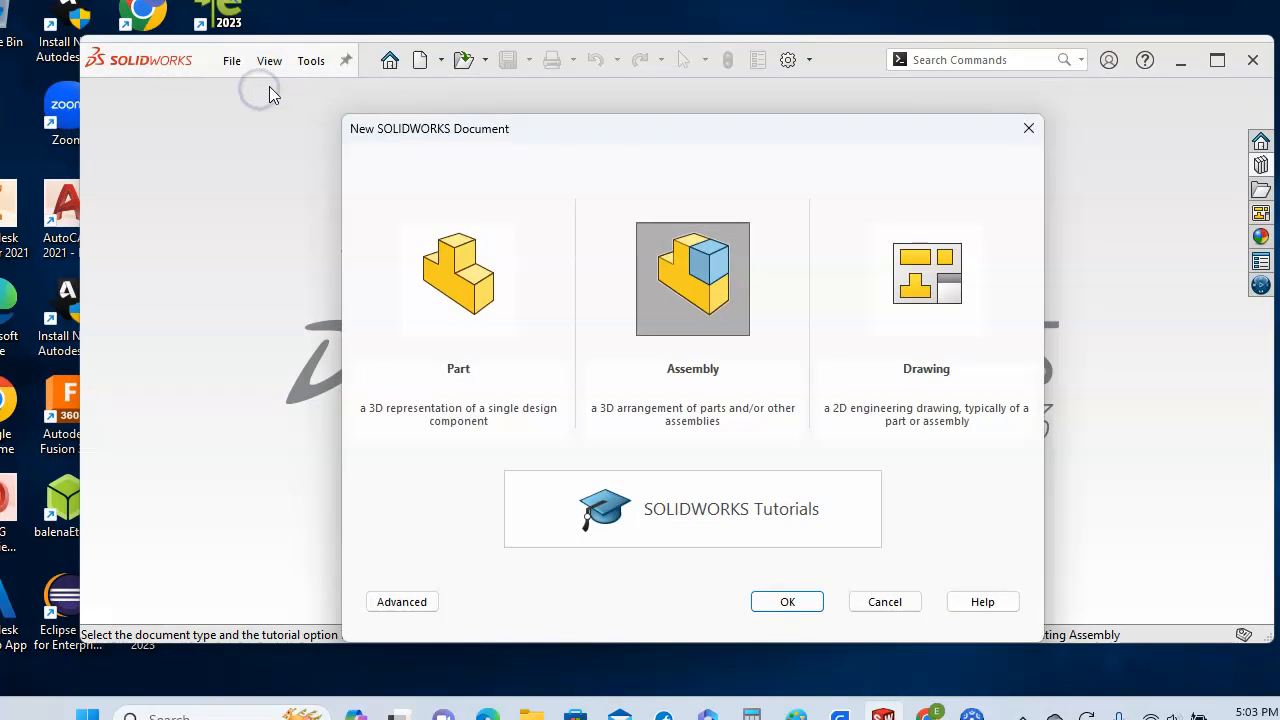
left_click(676, 296)
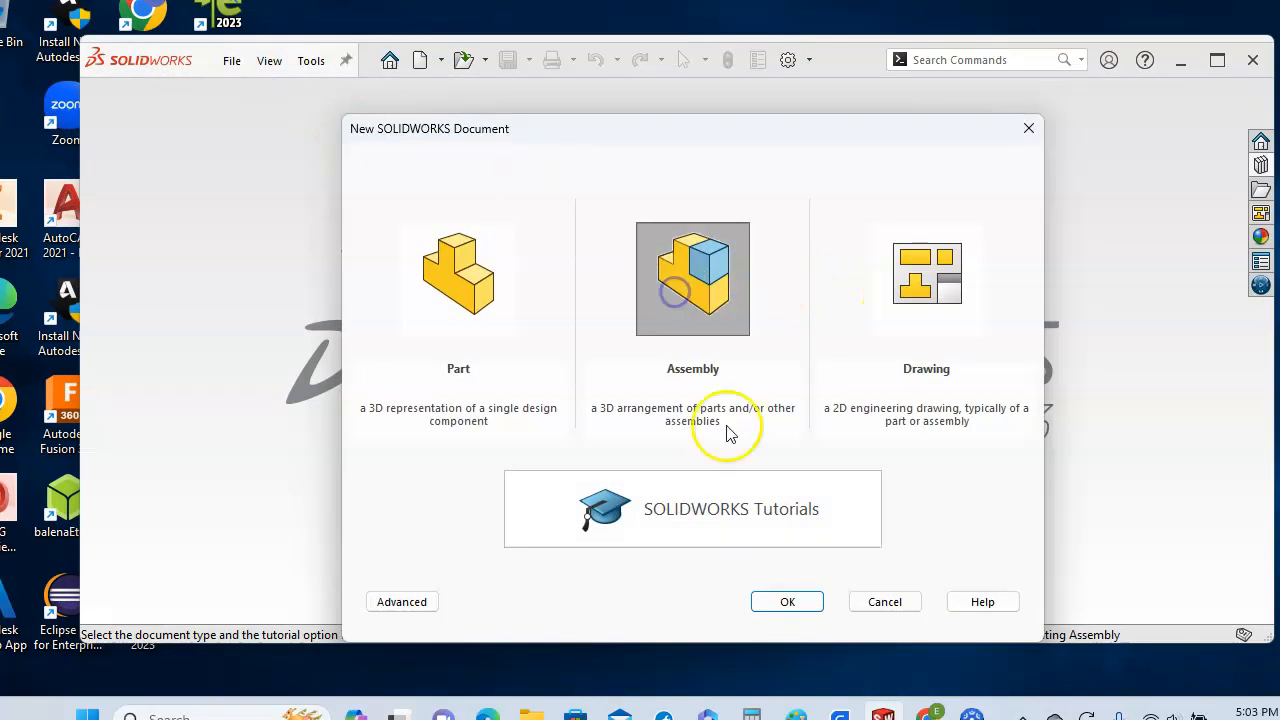
left_click(784, 601)
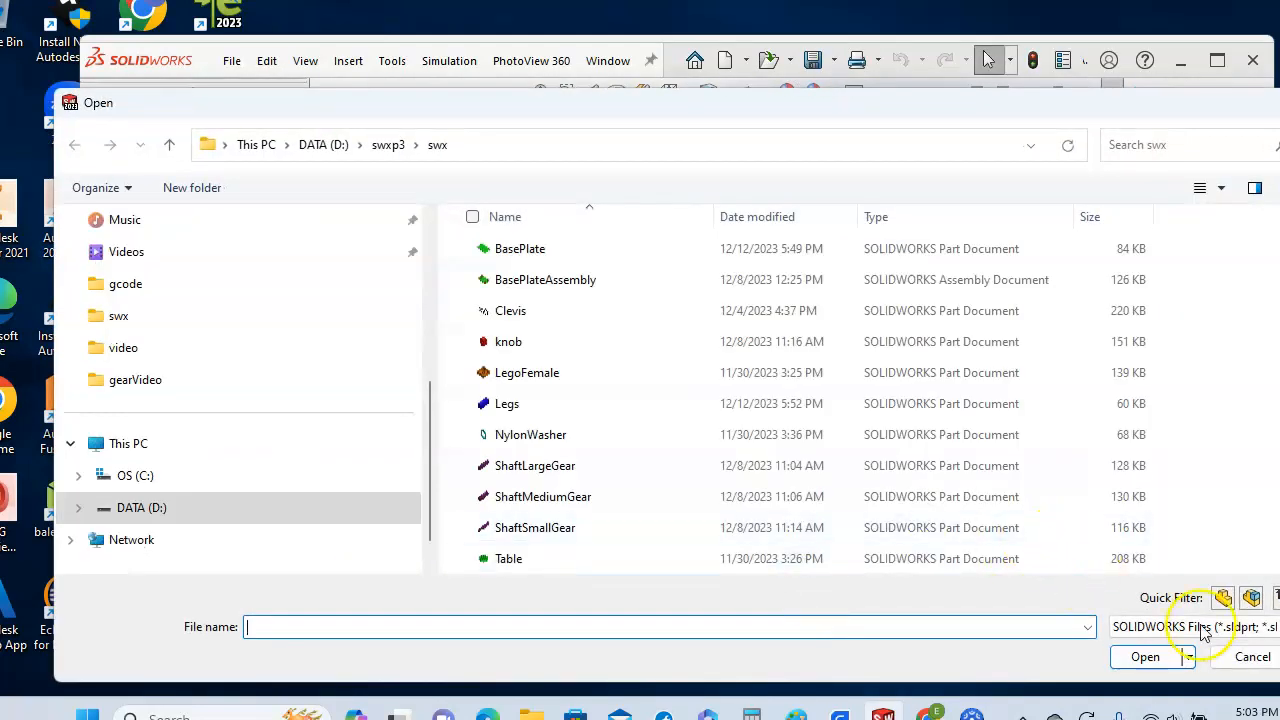
- Begin the assembly empty, with no components, and set its units to MMGS
left_click(1242, 662)
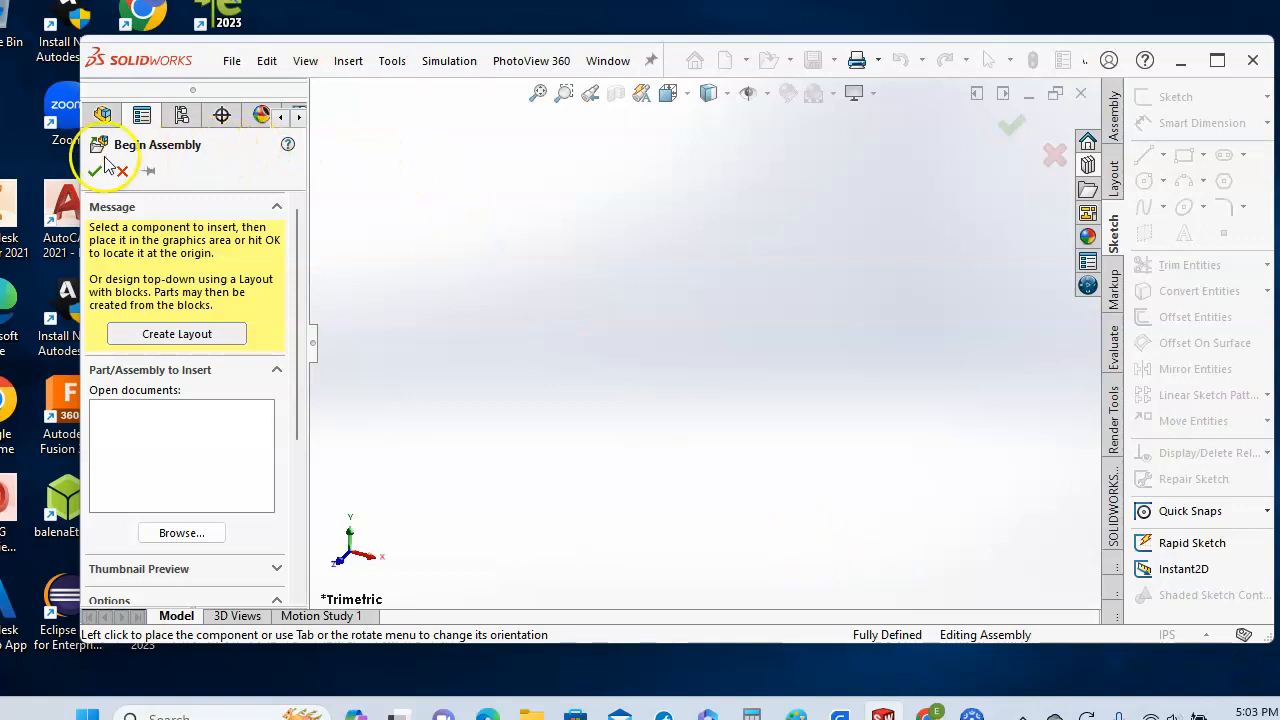
left_click(95, 175)
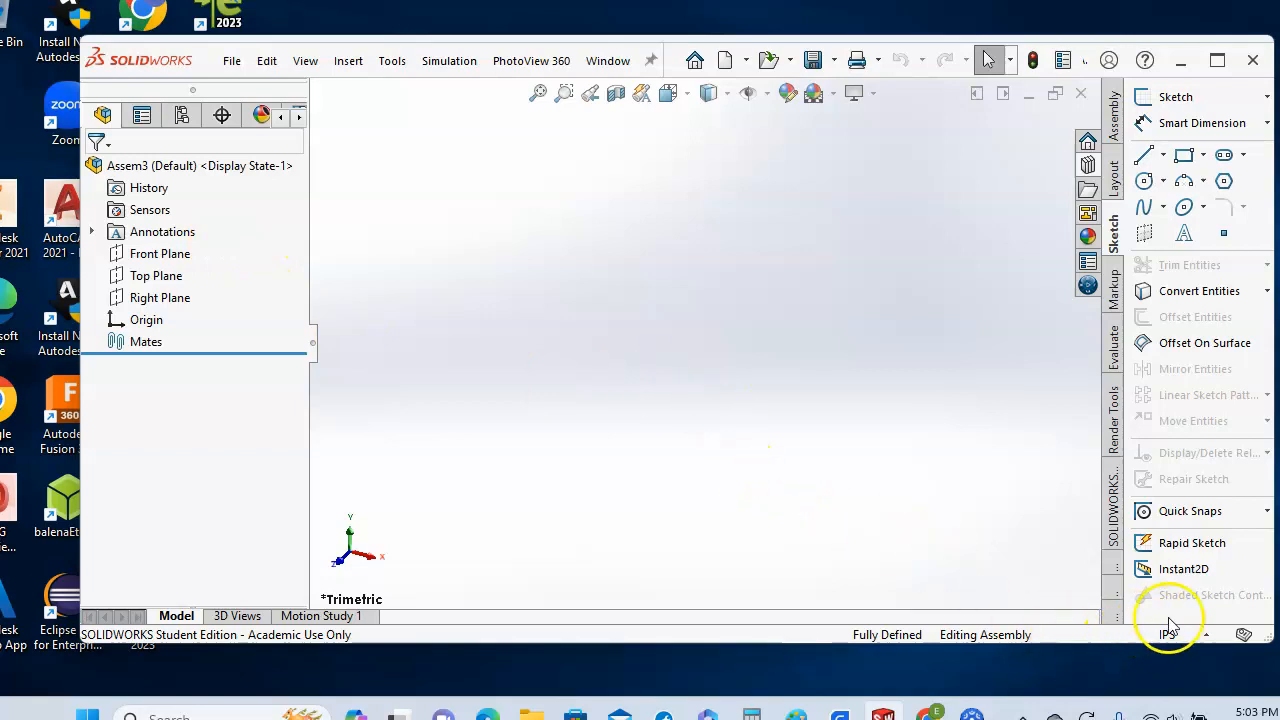
left_click(1206, 636)
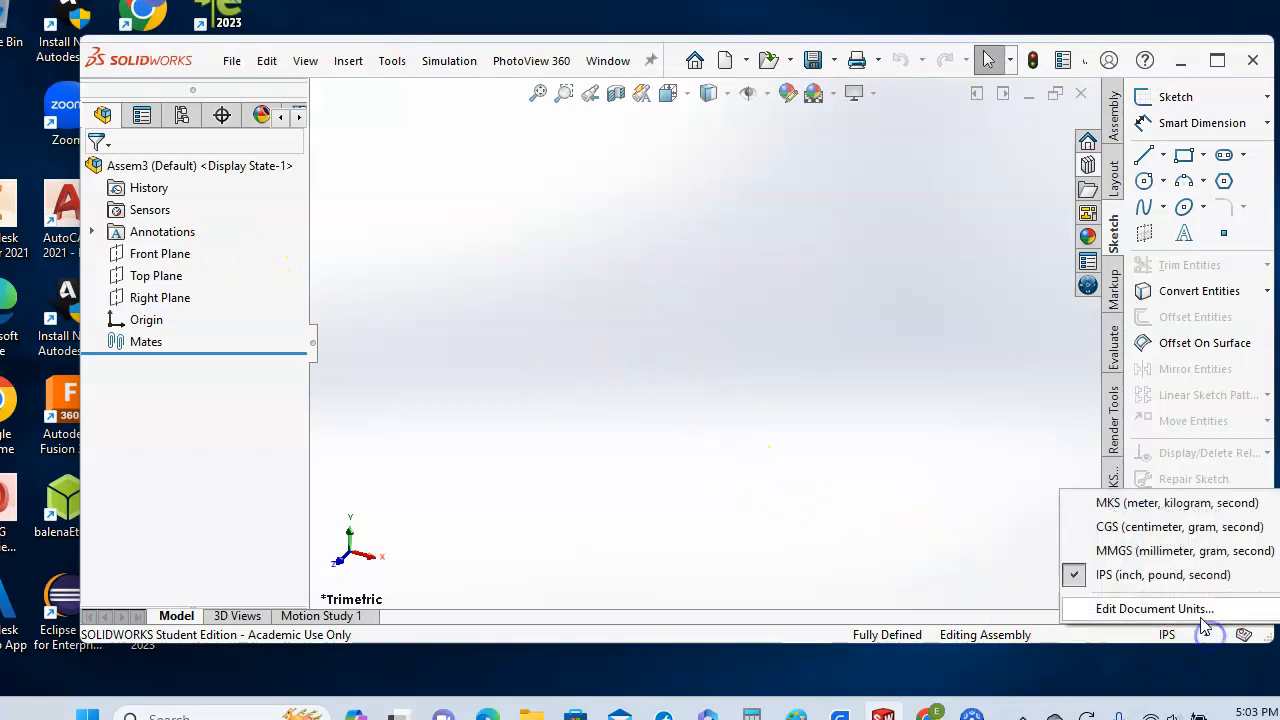
left_click(1197, 551)
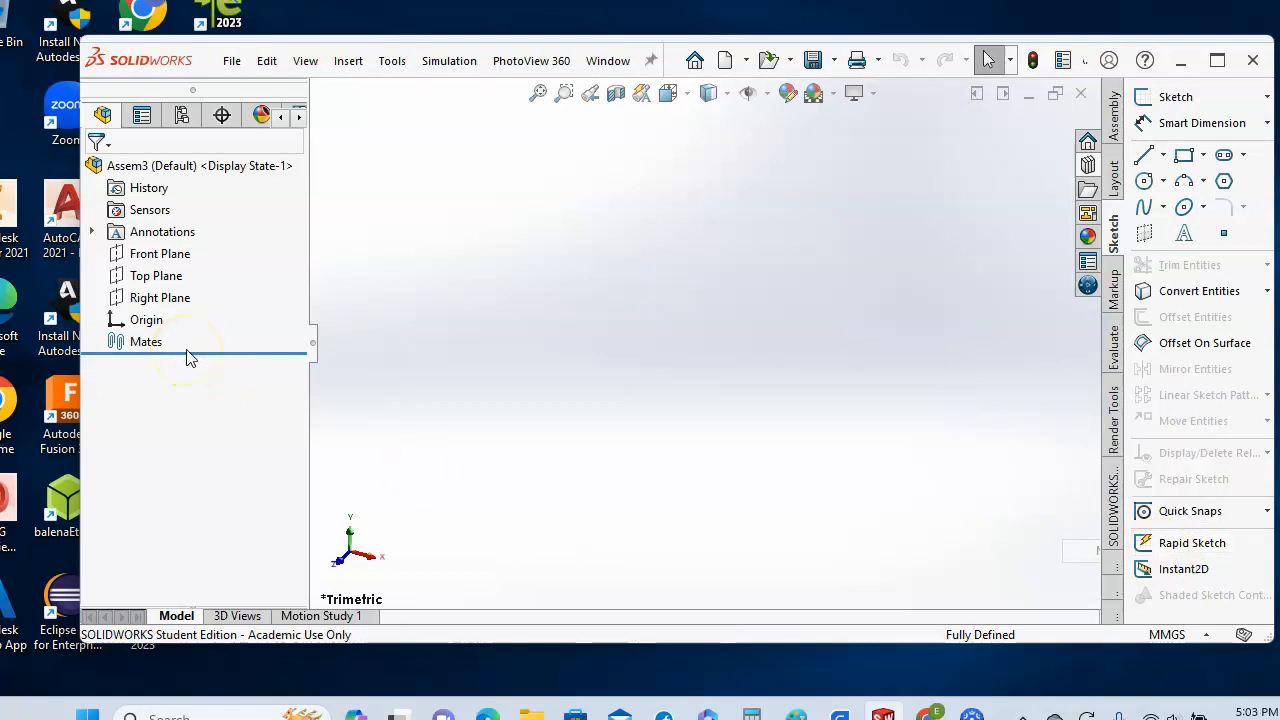
- Sketch an infinite horizontal construction line above the origin on the Top Plane
left_click(140, 278)
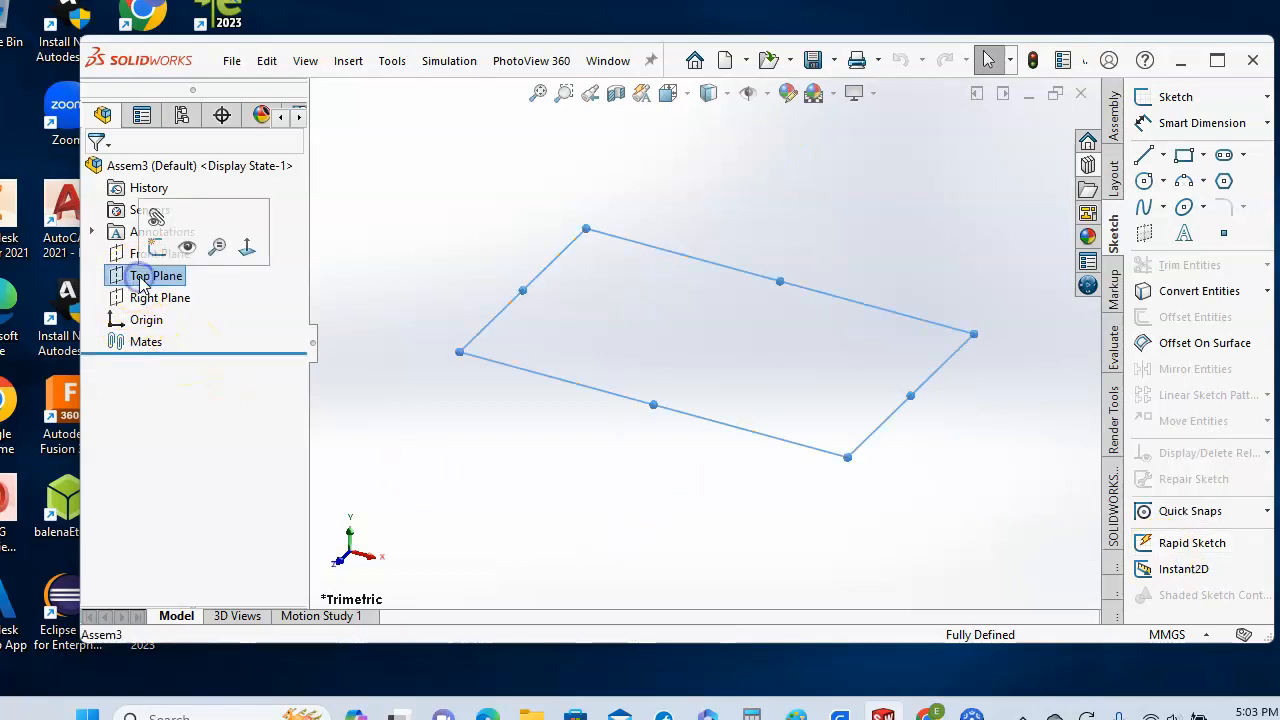
left_click(1172, 97)
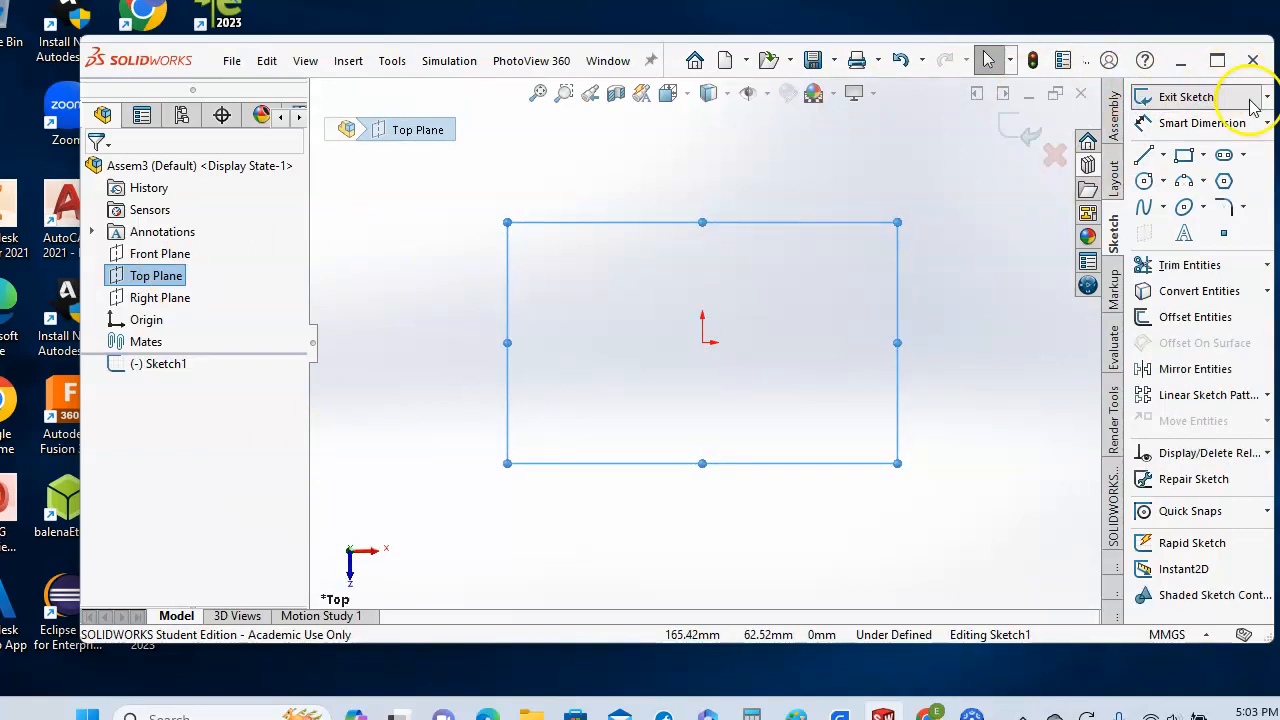
left_click(1146, 156)
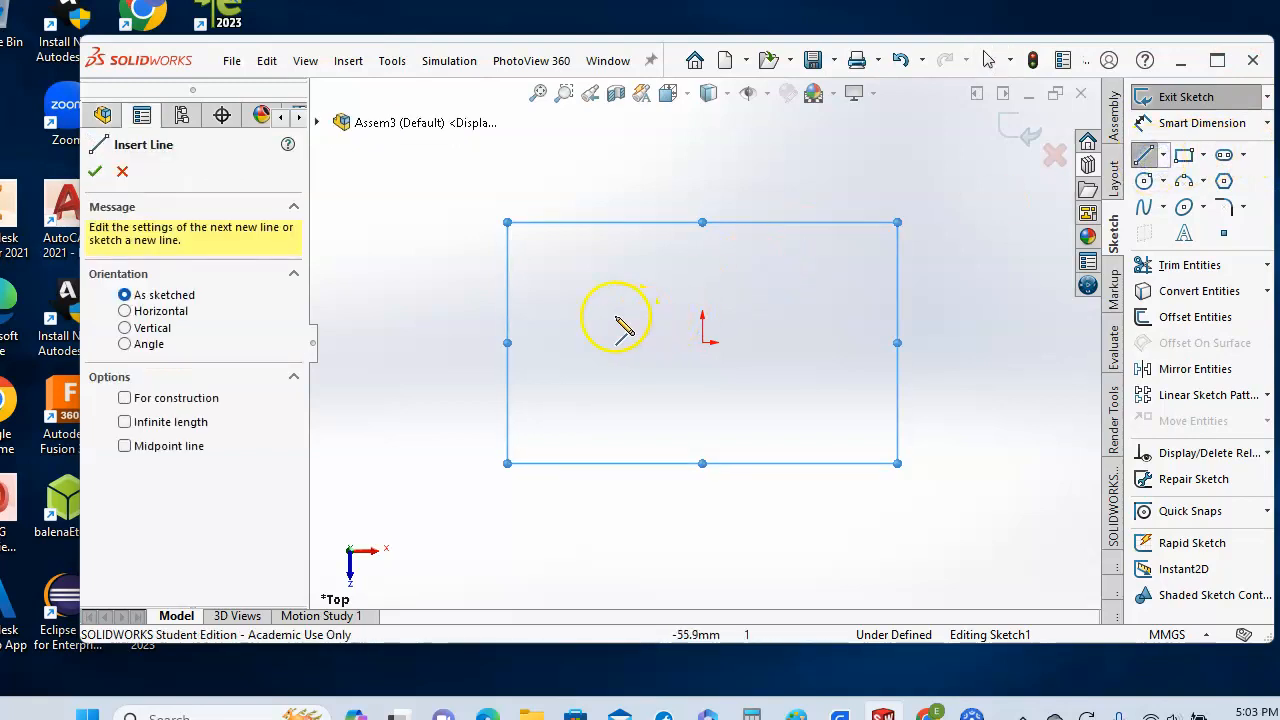
left_click_drag(417, 297, 1019, 297)
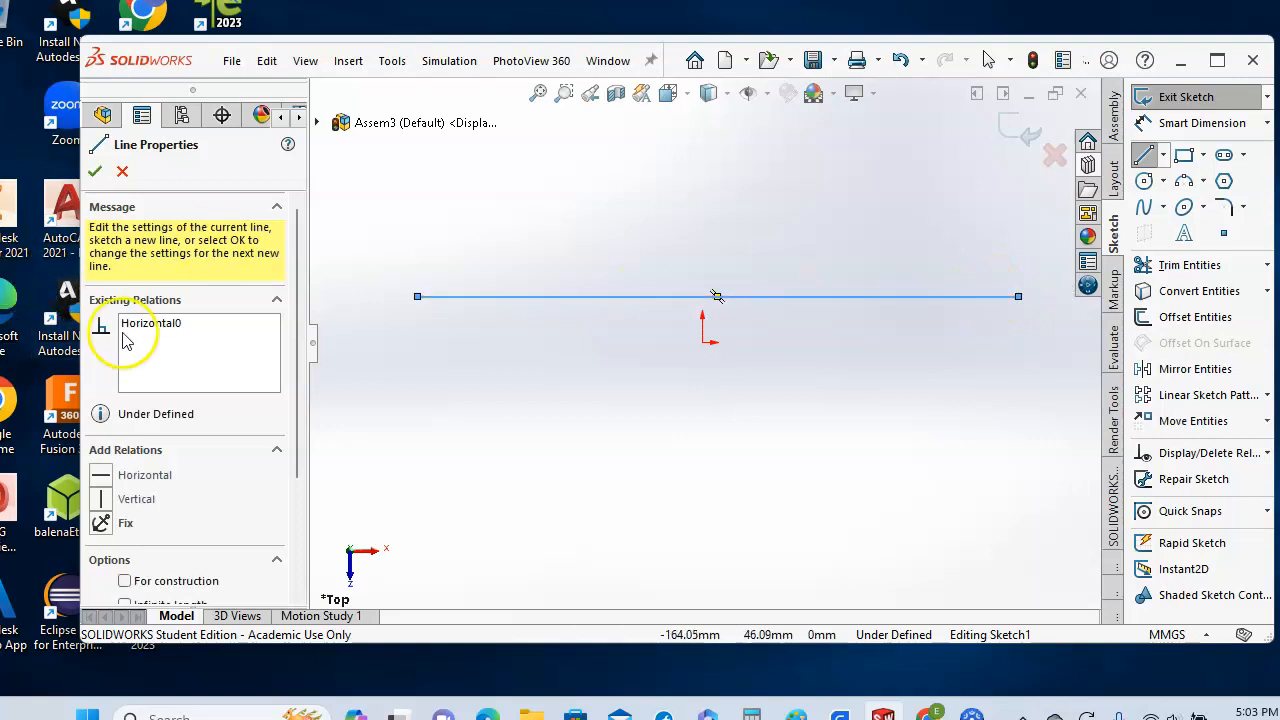
left_click_drag(298, 450, 300, 528)
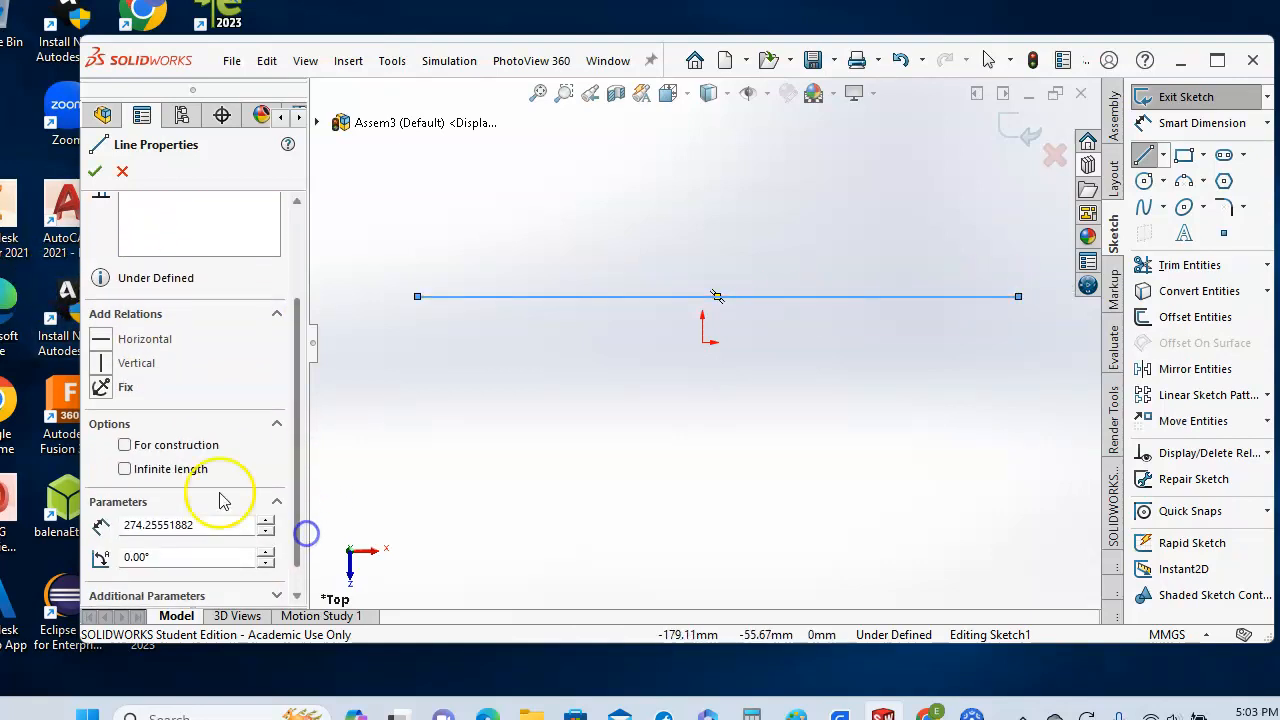
left_click(125, 445)
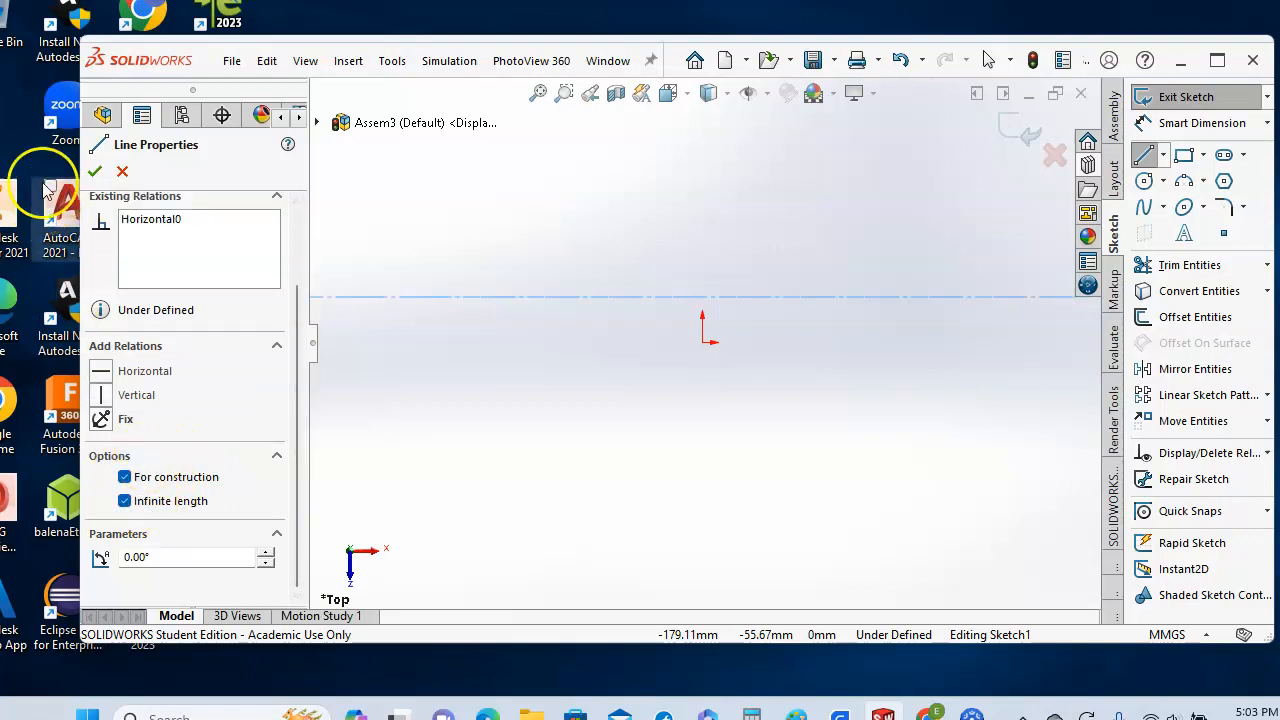
left_click(95, 173)
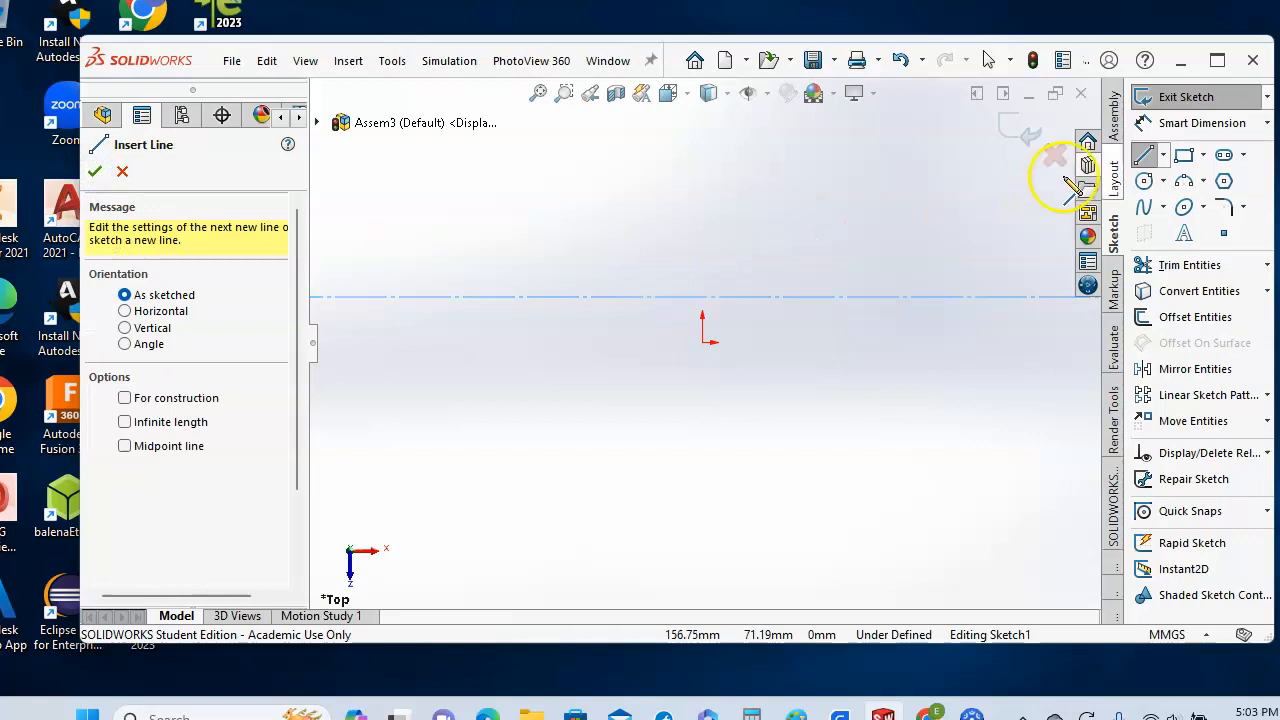
left_click(125, 172)
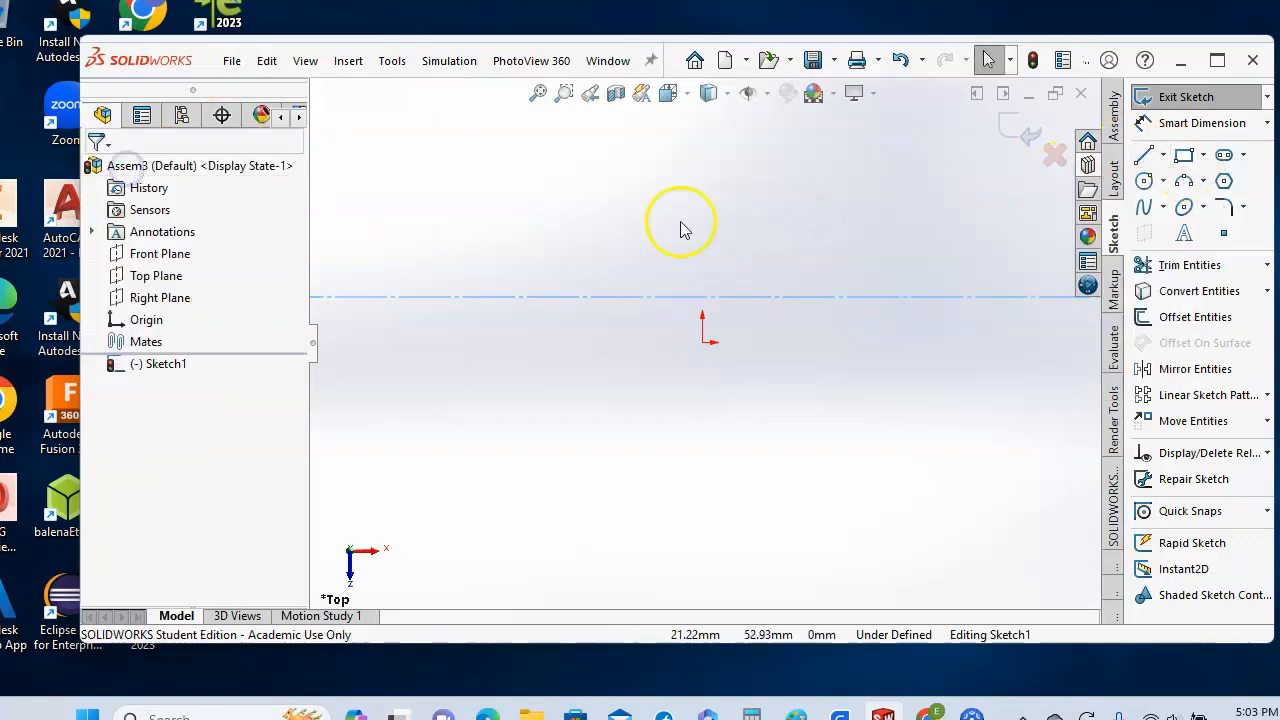
- Draw three circles in a row above the construction line
left_click(1143, 182)
left_click(447, 157)
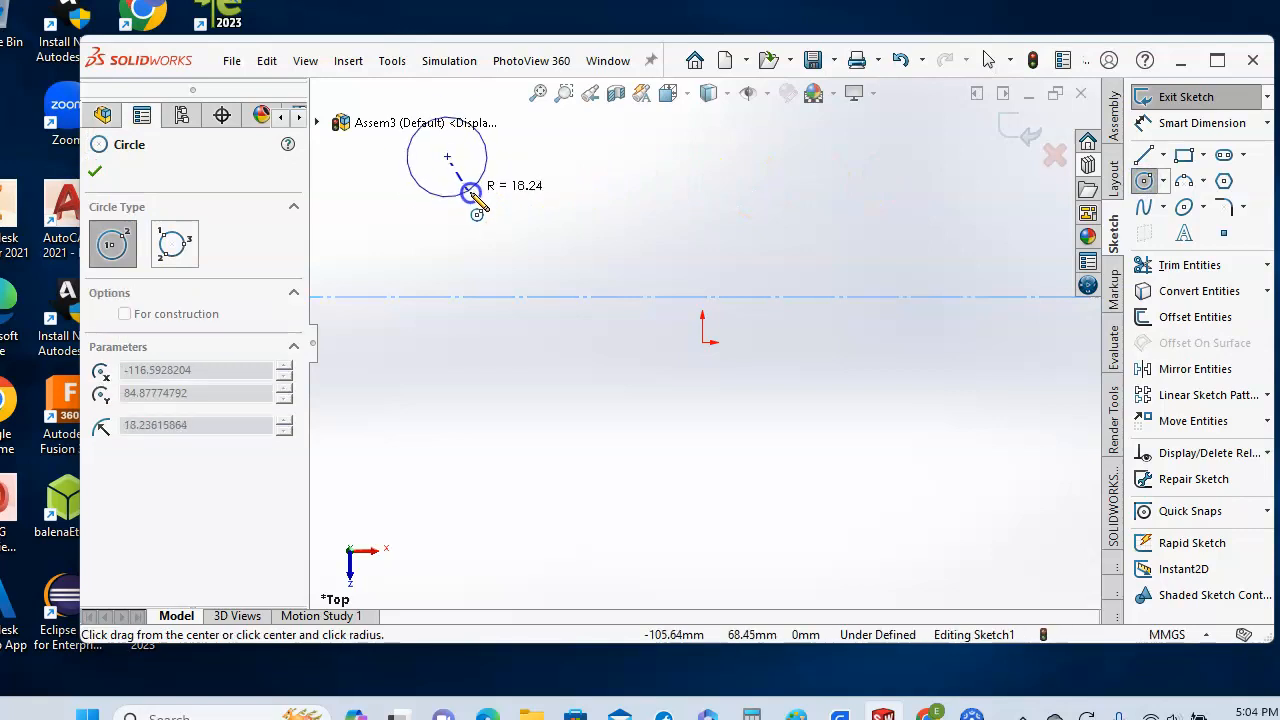
left_click(487, 205)
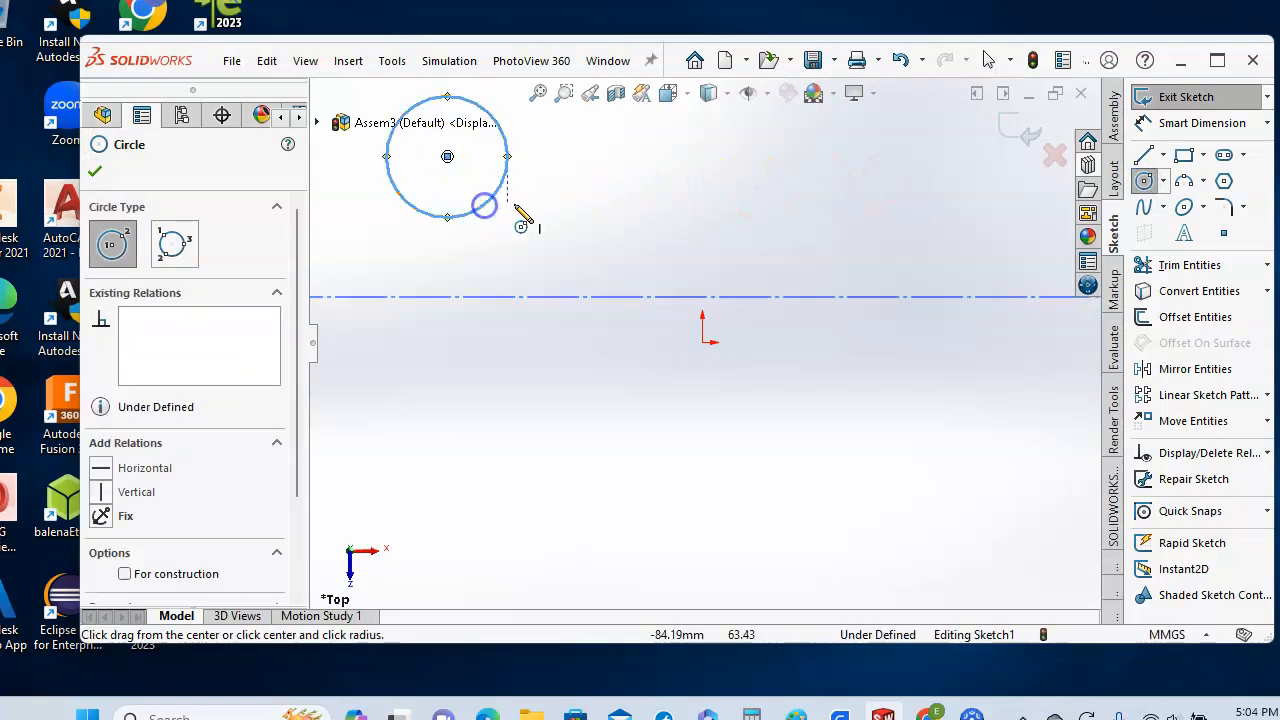
left_click(640, 156)
left_click(658, 188)
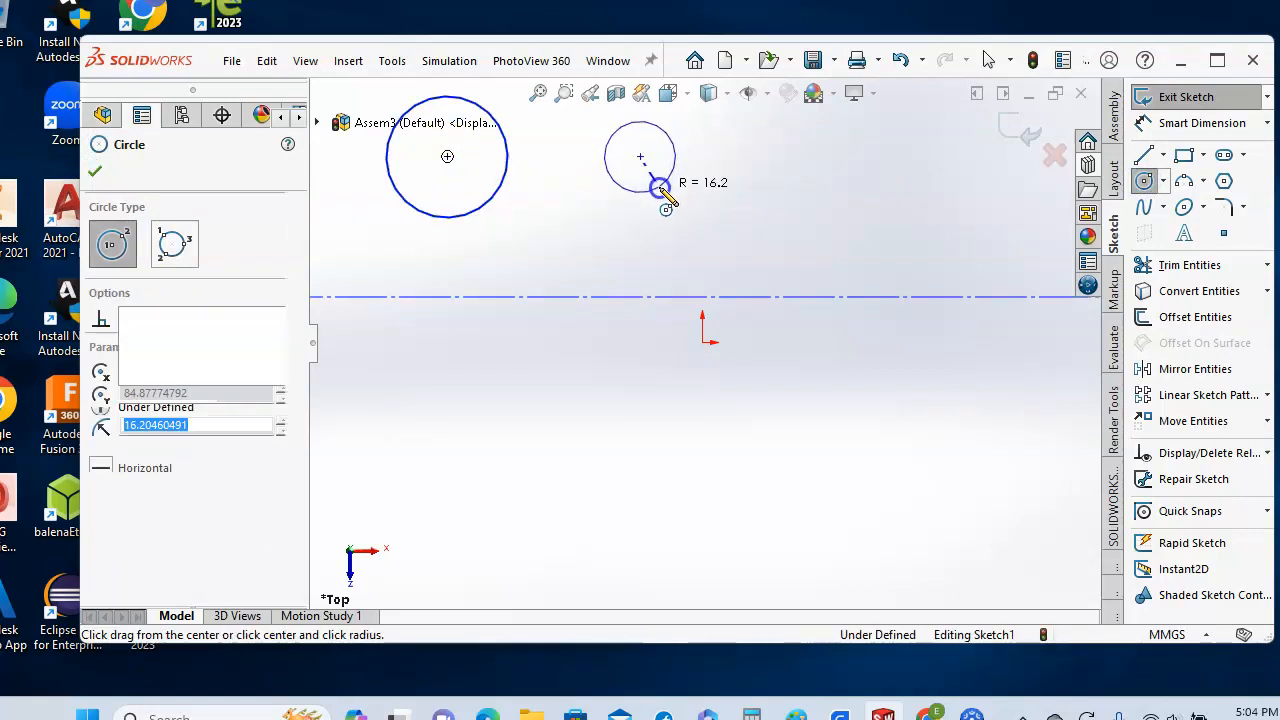
left_click(810, 156)
left_click(833, 182)
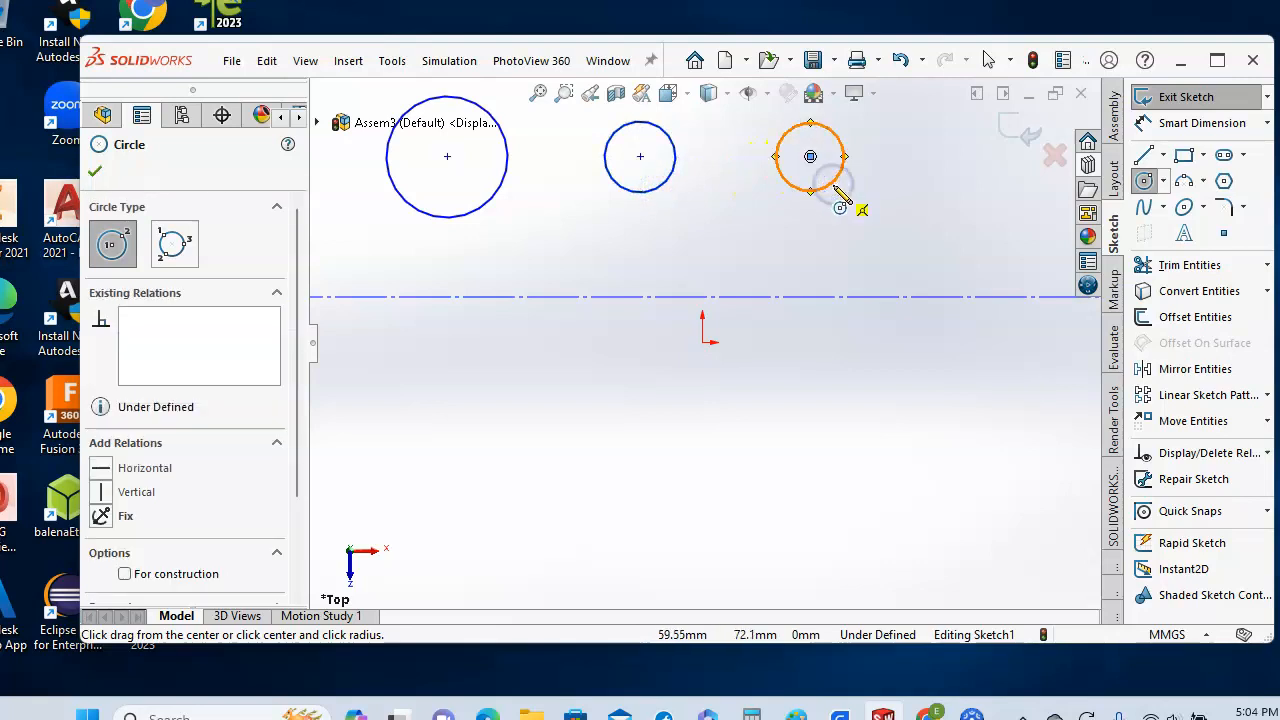
key("Escape")
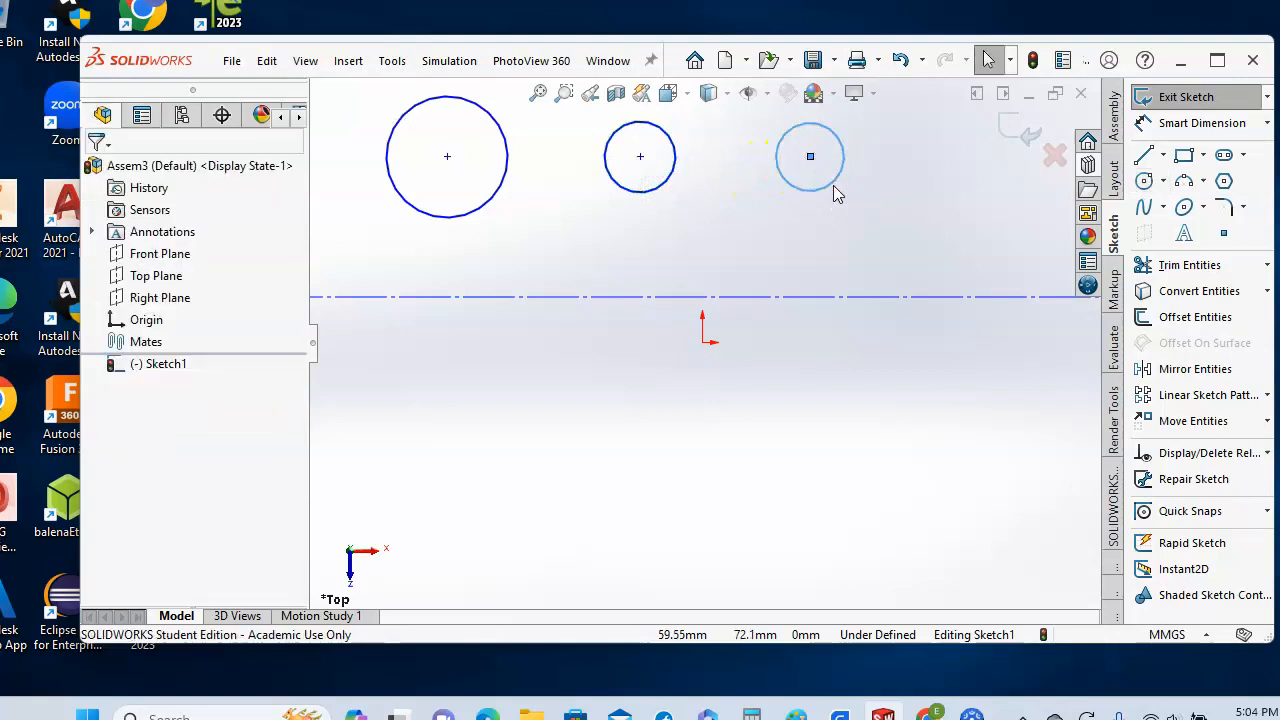
- Dimension the leftmost circle to a diameter of 72 mm
left_click(1180, 124)
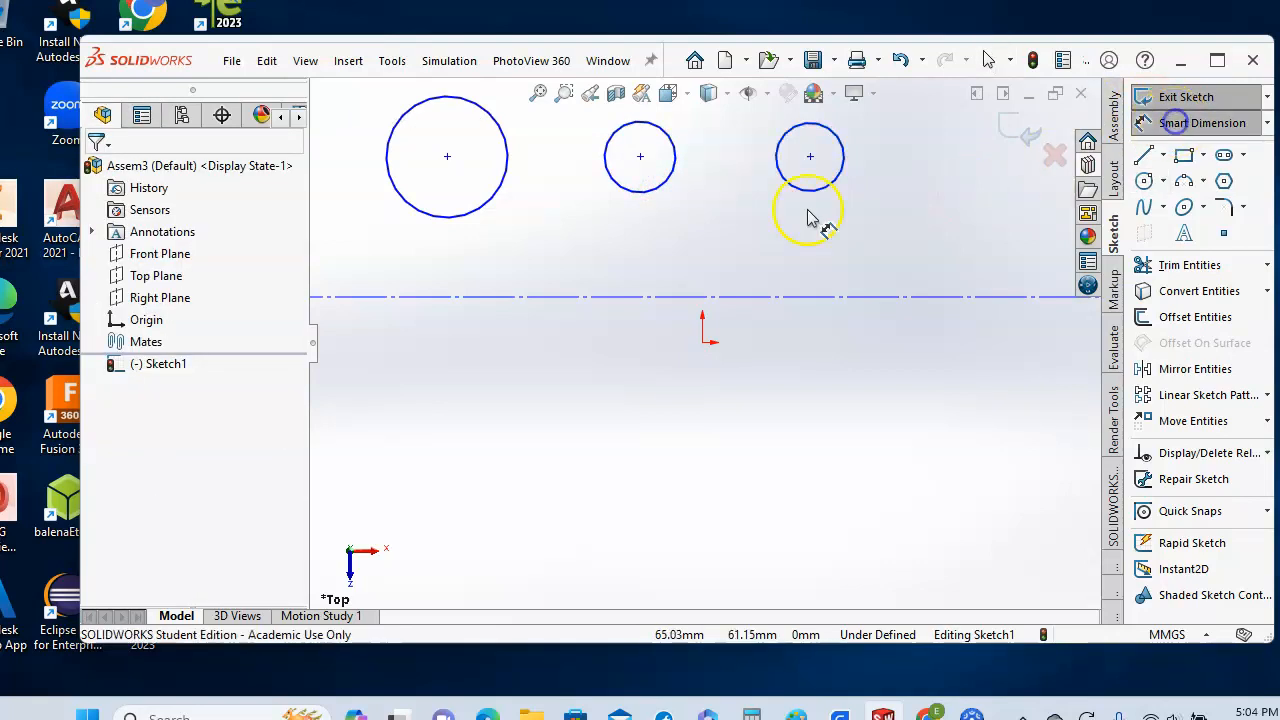
left_click(505, 140)
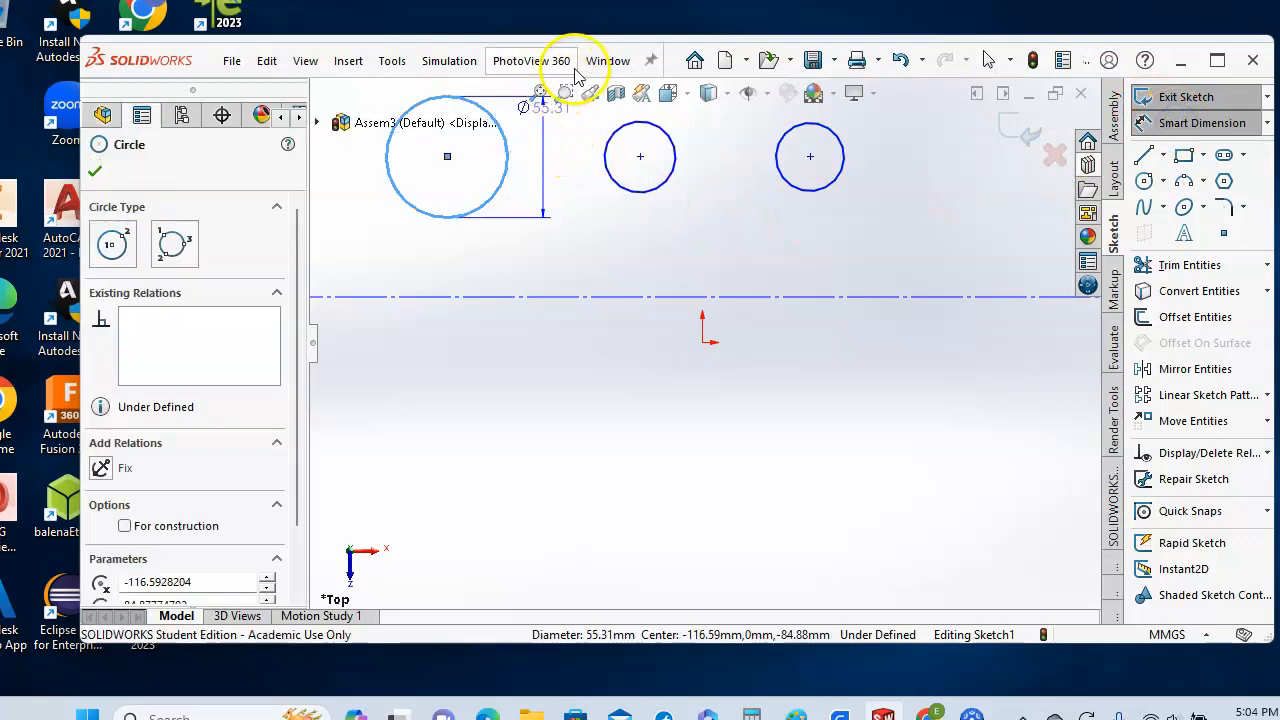
left_click(548, 92)
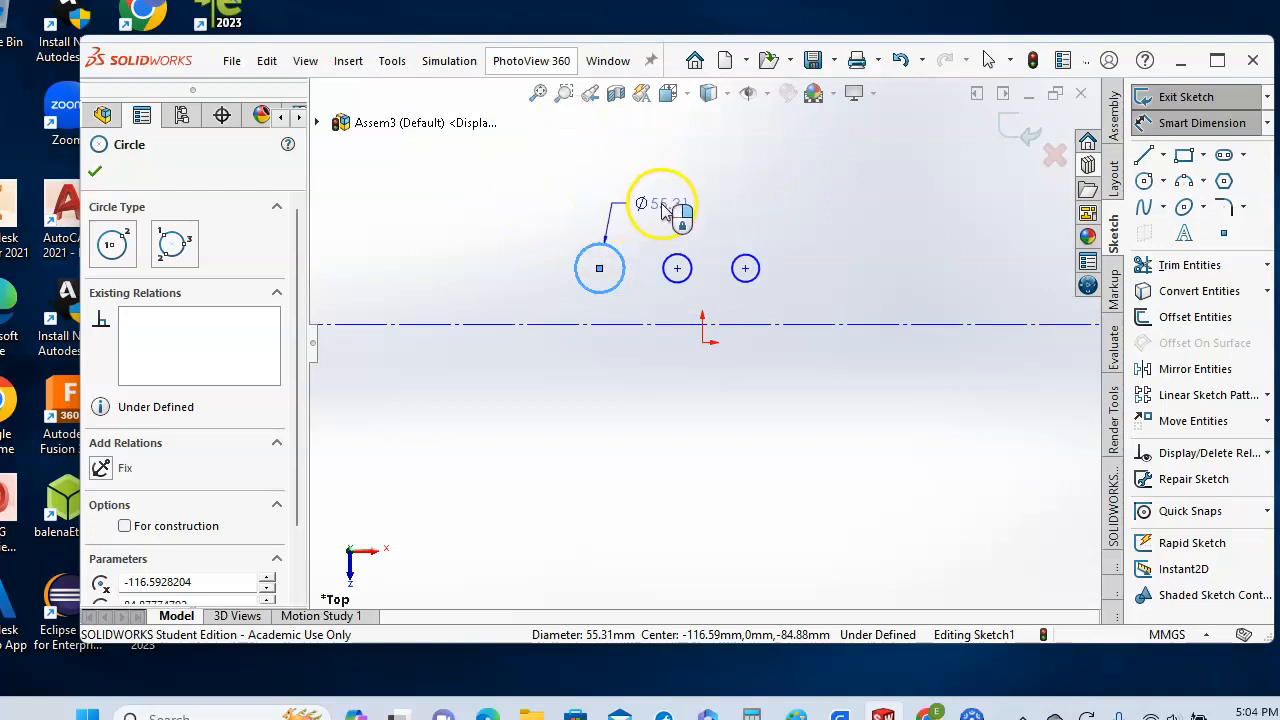
left_click(677, 206)
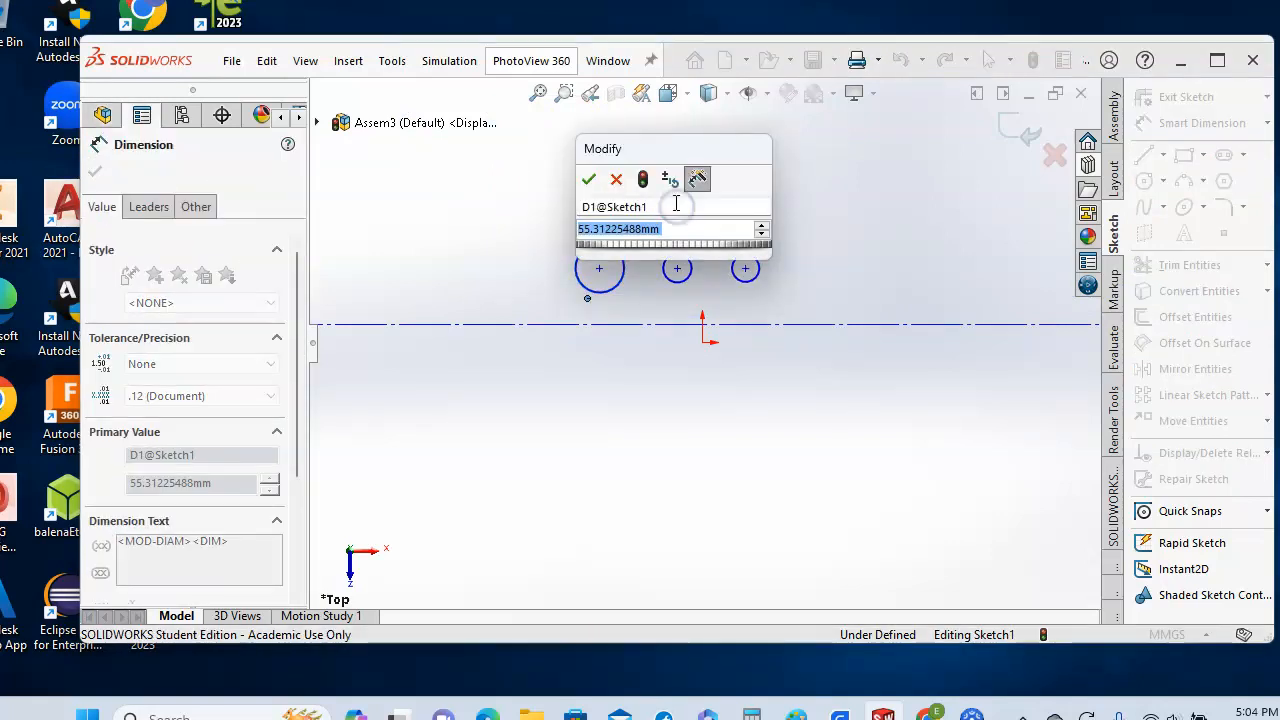
type("72")
key("Return")
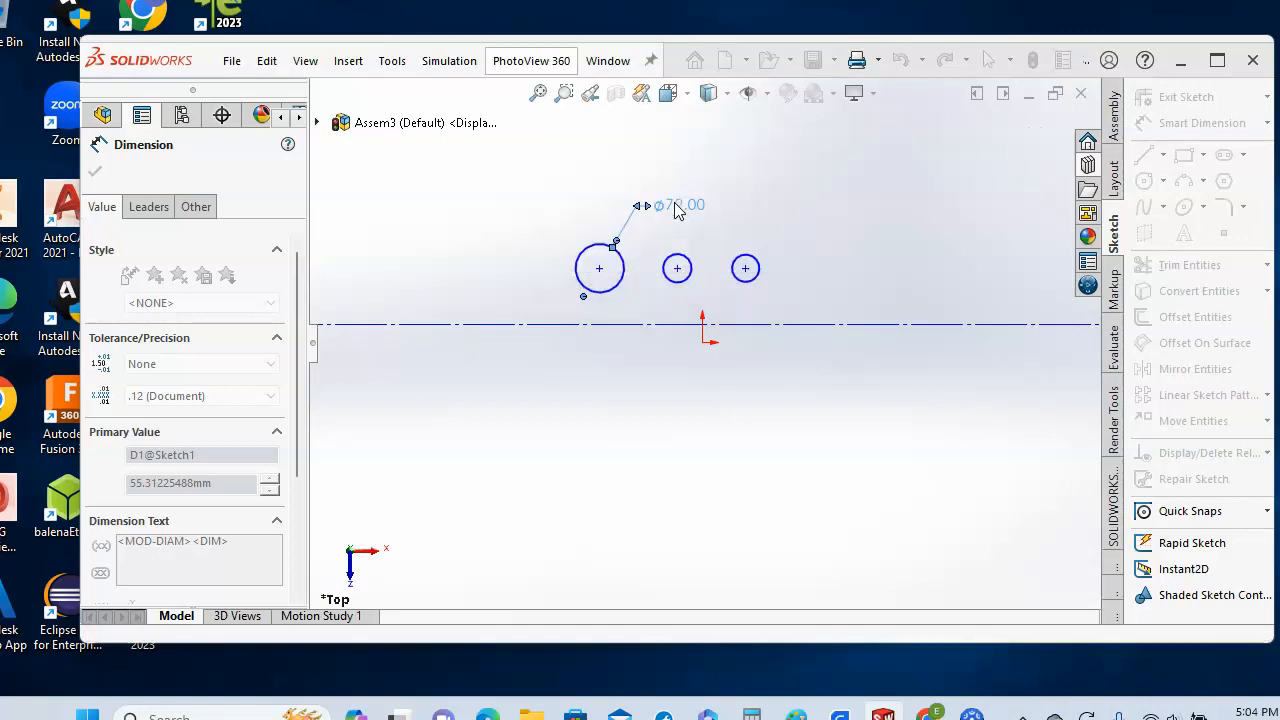
- Dimension the middle circle to Ø40 mm and the right circle to Ø34 mm
left_click(677, 268)
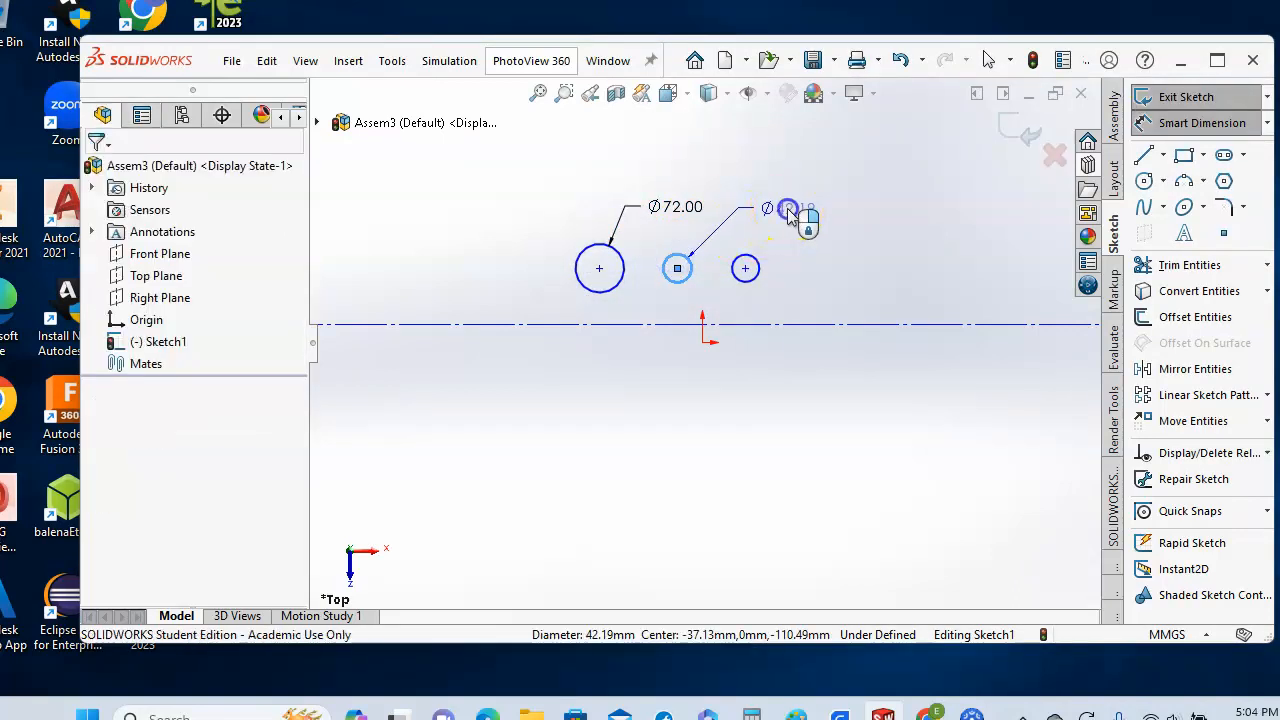
left_click(787, 210)
type("40")
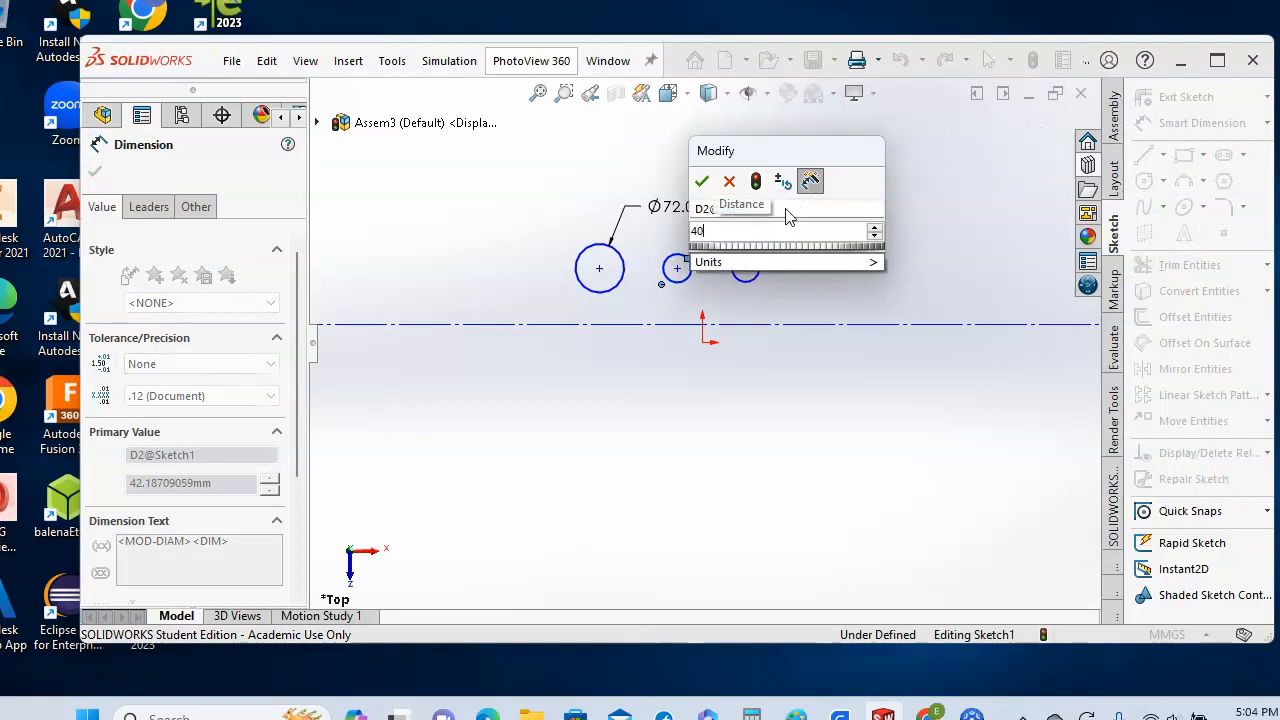
key("Return")
left_click(822, 292)
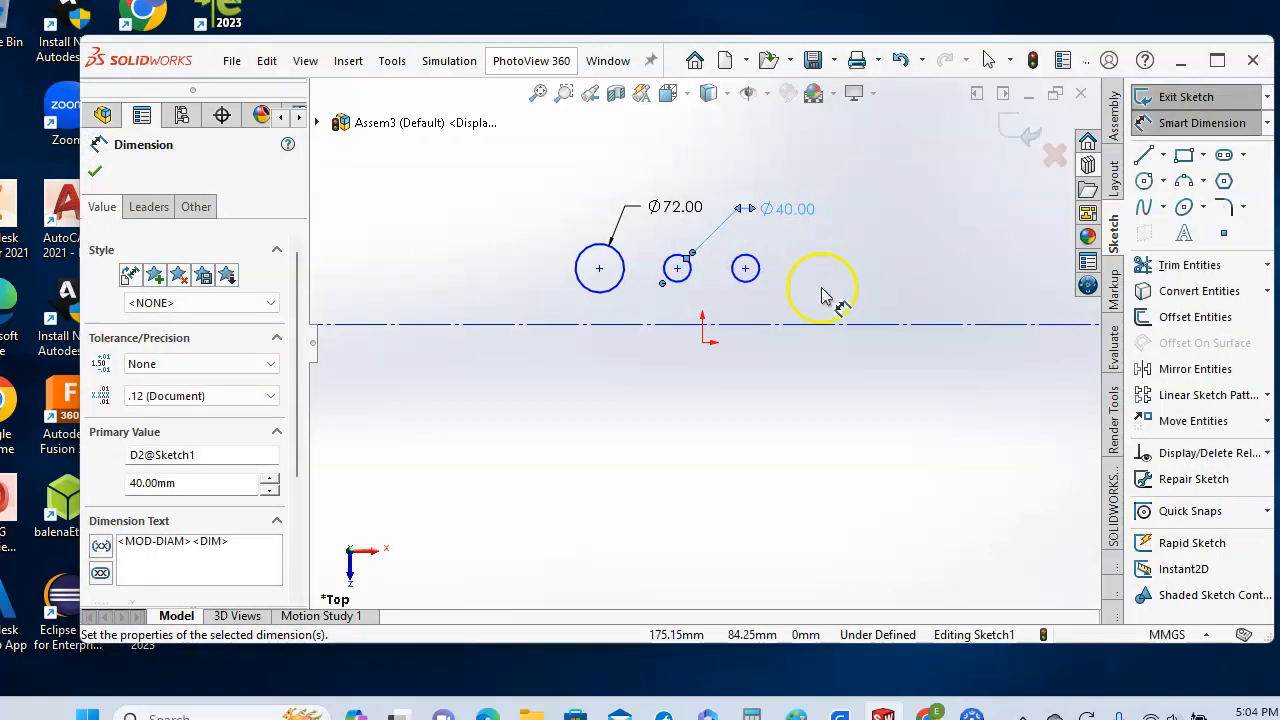
left_click(755, 268)
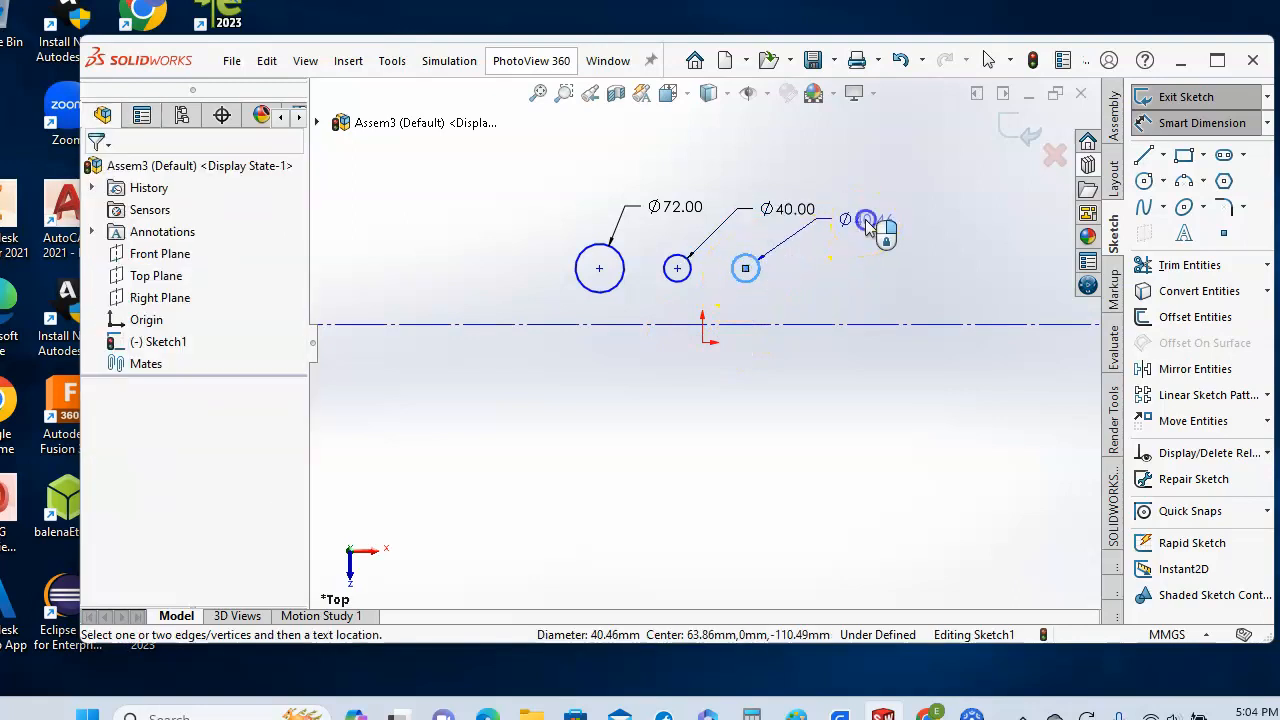
left_click(866, 228)
type("34")
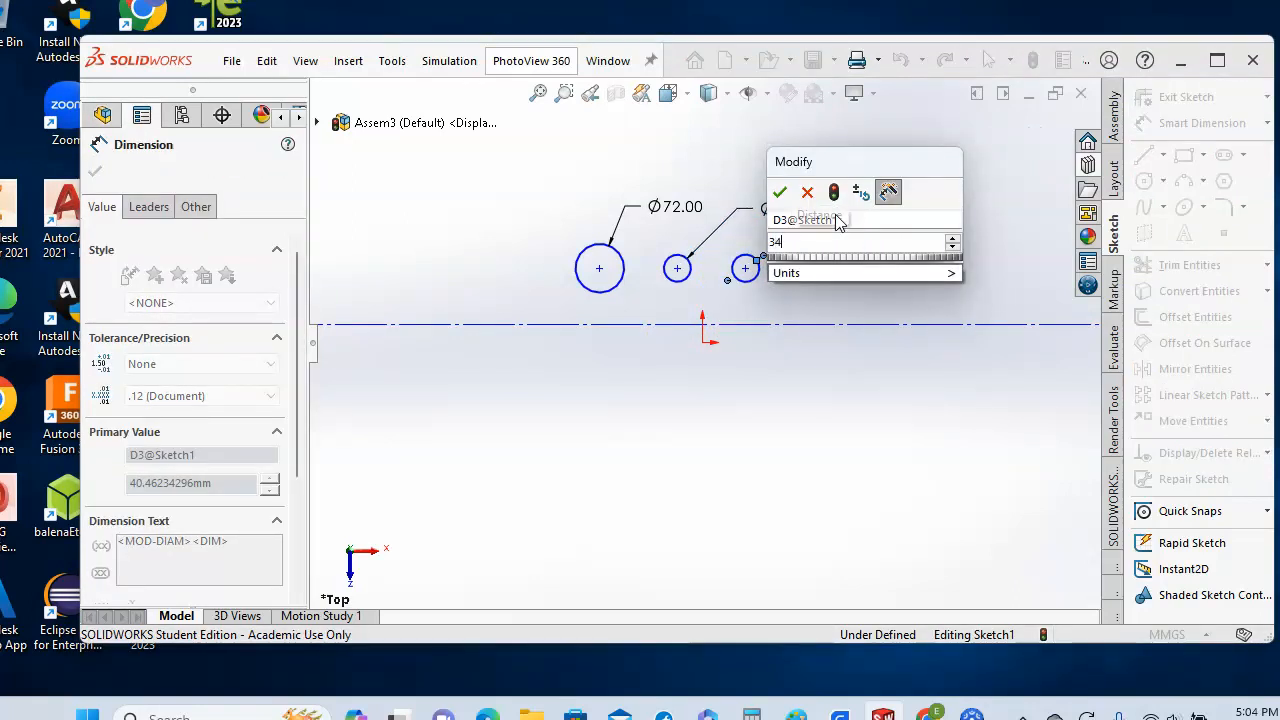
key("Return")
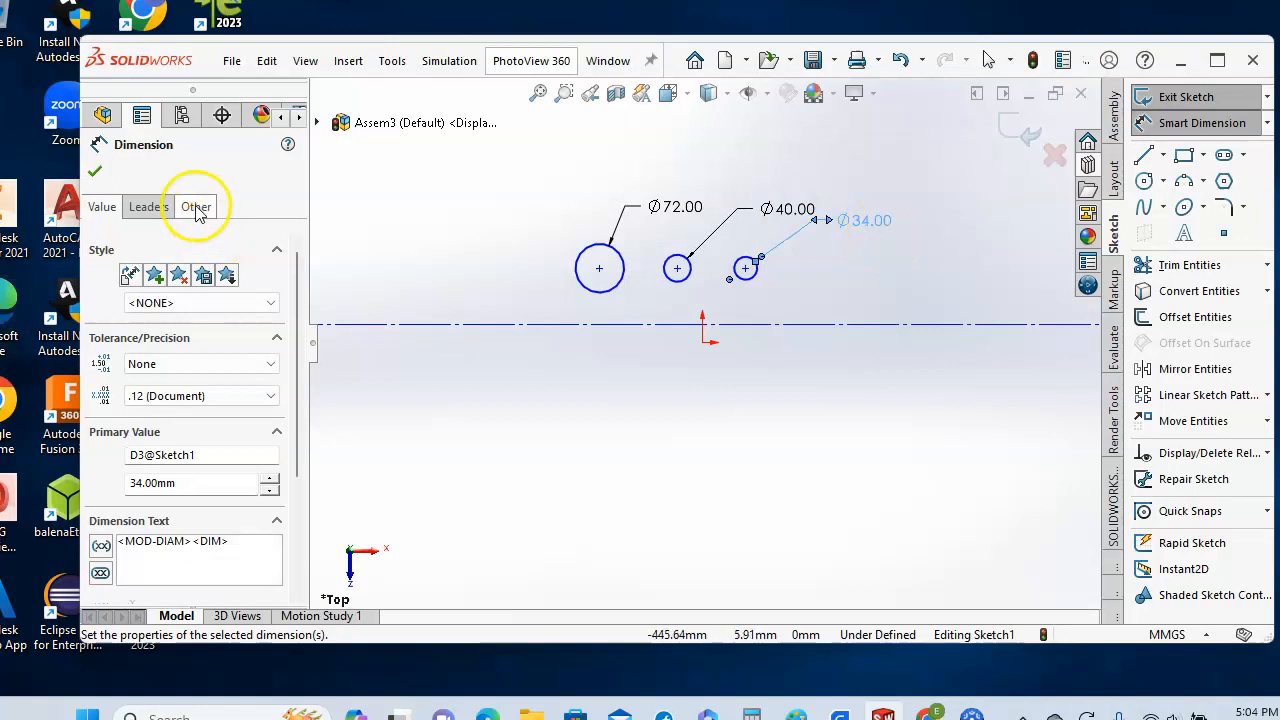
left_click(95, 171)
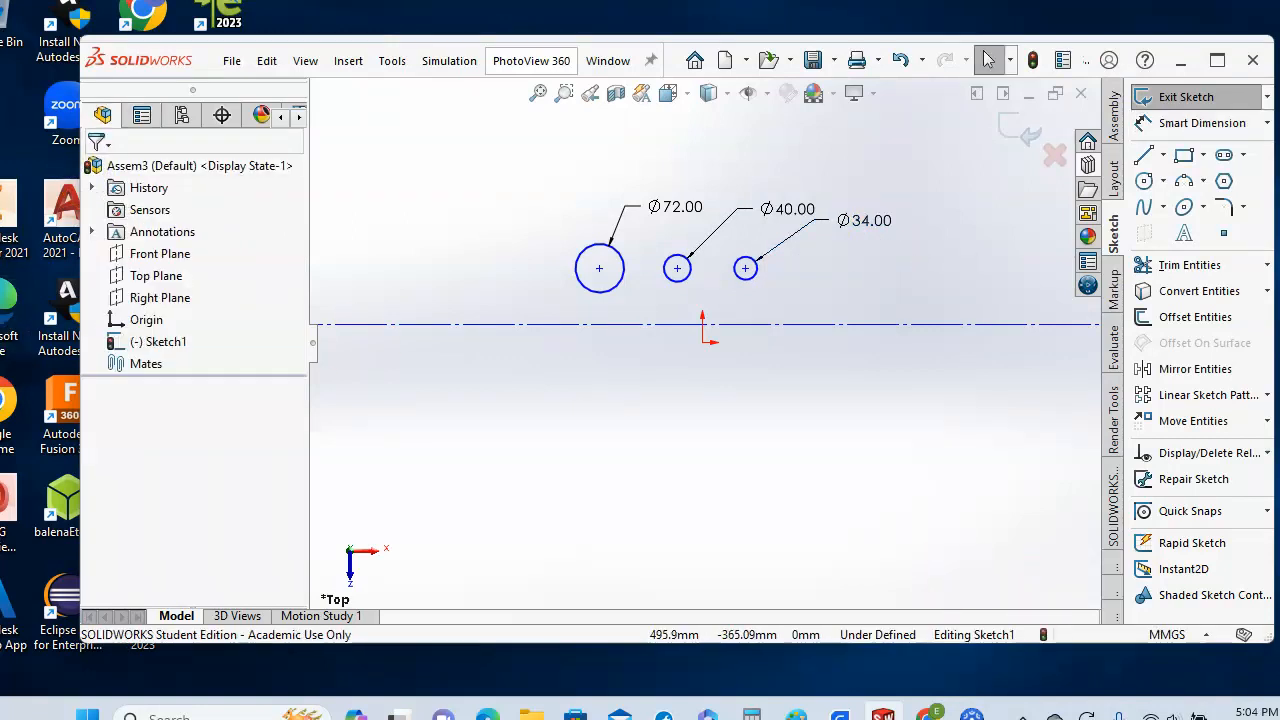
- Make the horizontal centerline coincident with the origin
left_click(1268, 456)
left_click(1190, 479)
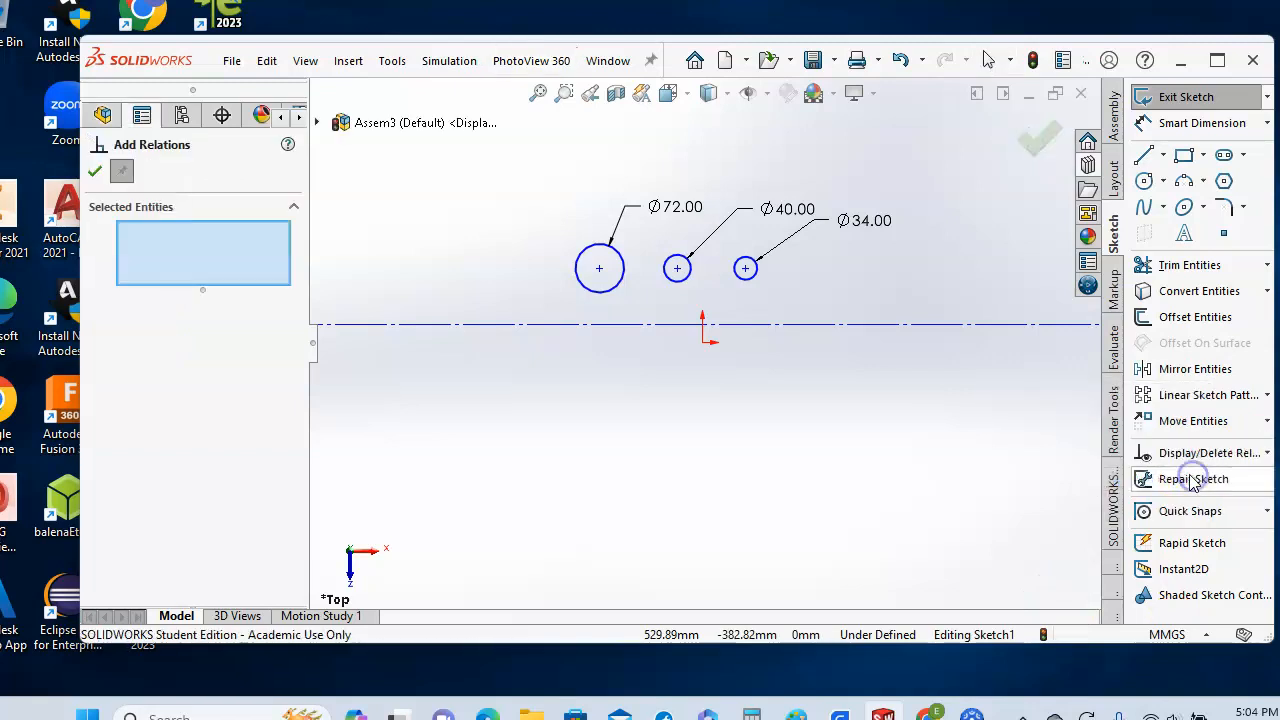
left_click(477, 326)
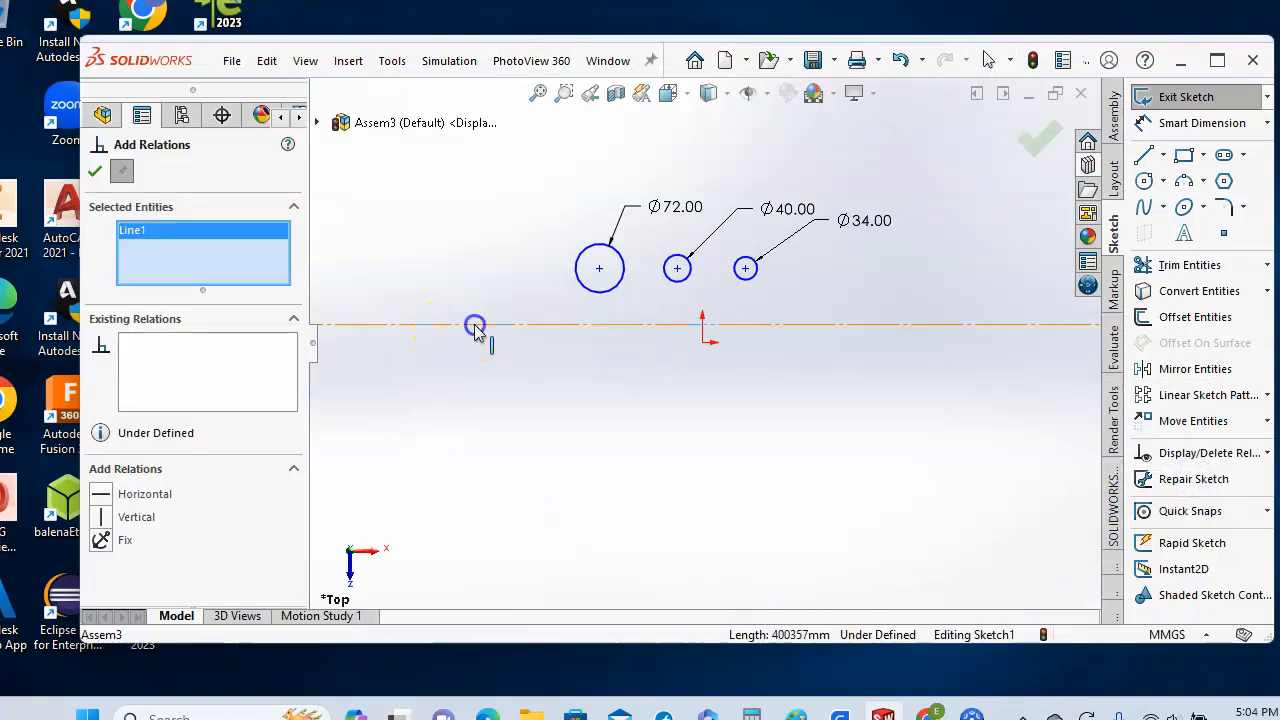
left_click(703, 343)
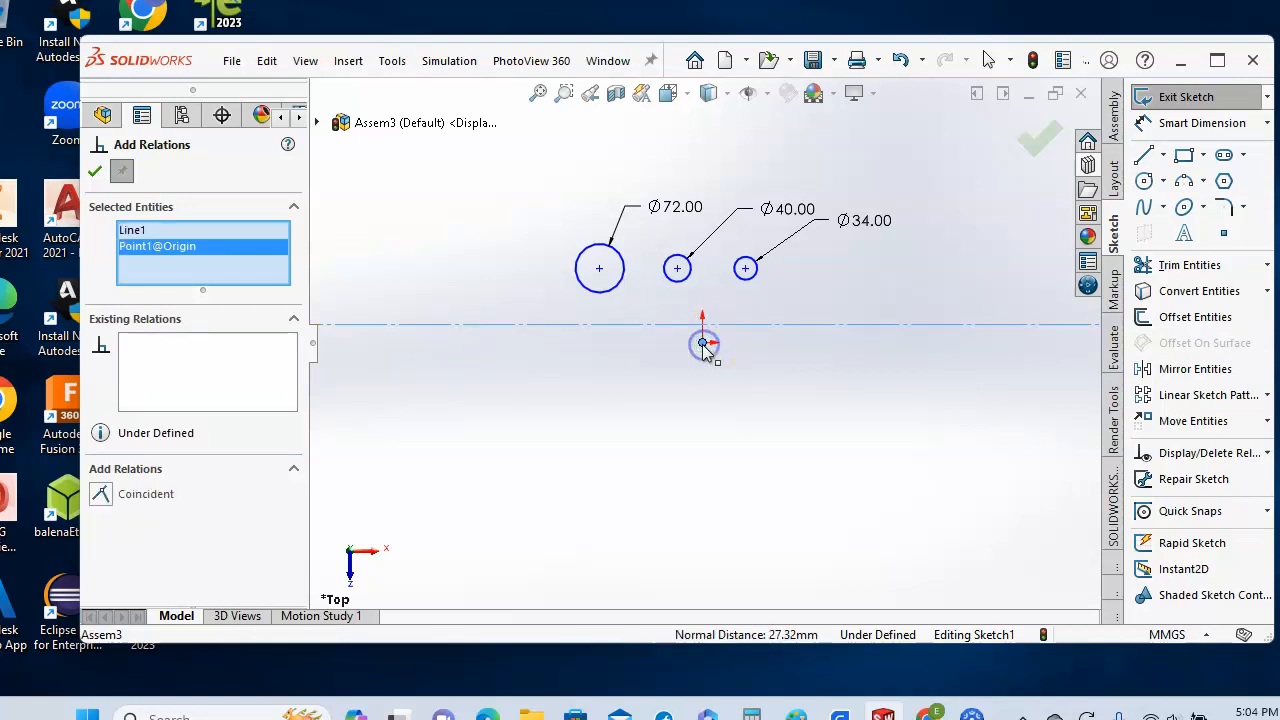
left_click(100, 493)
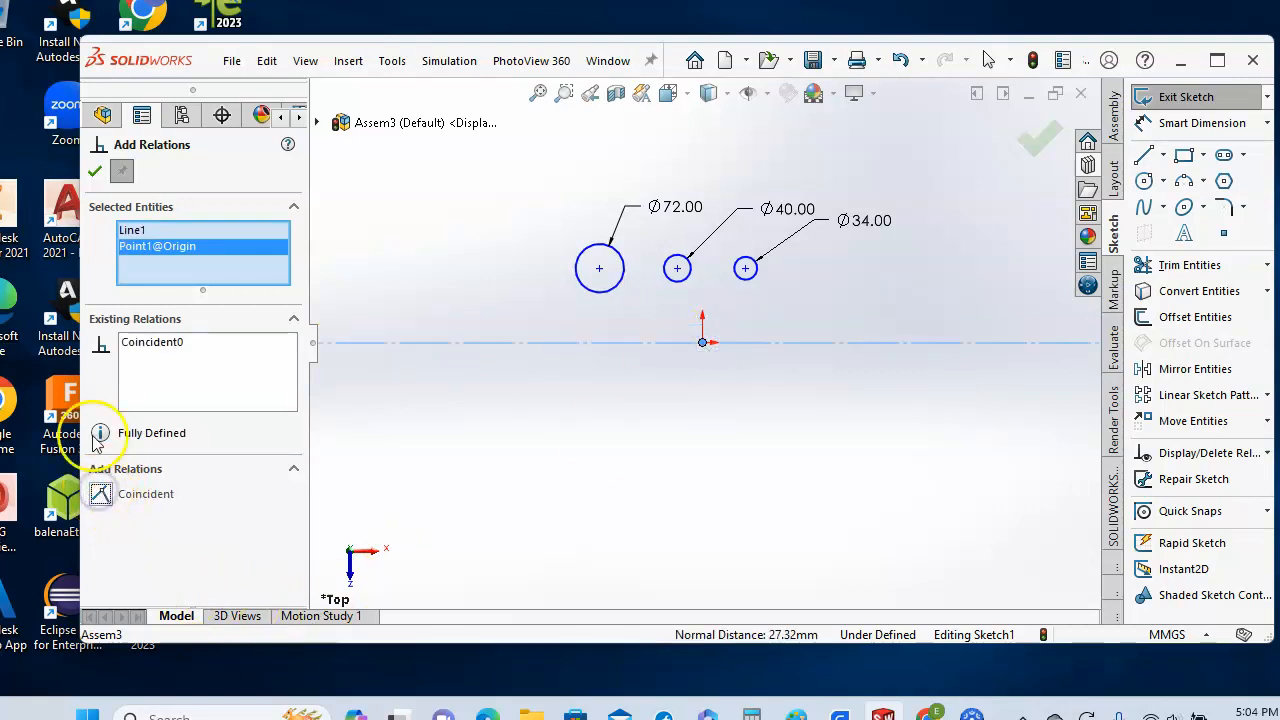
left_click(97, 173)
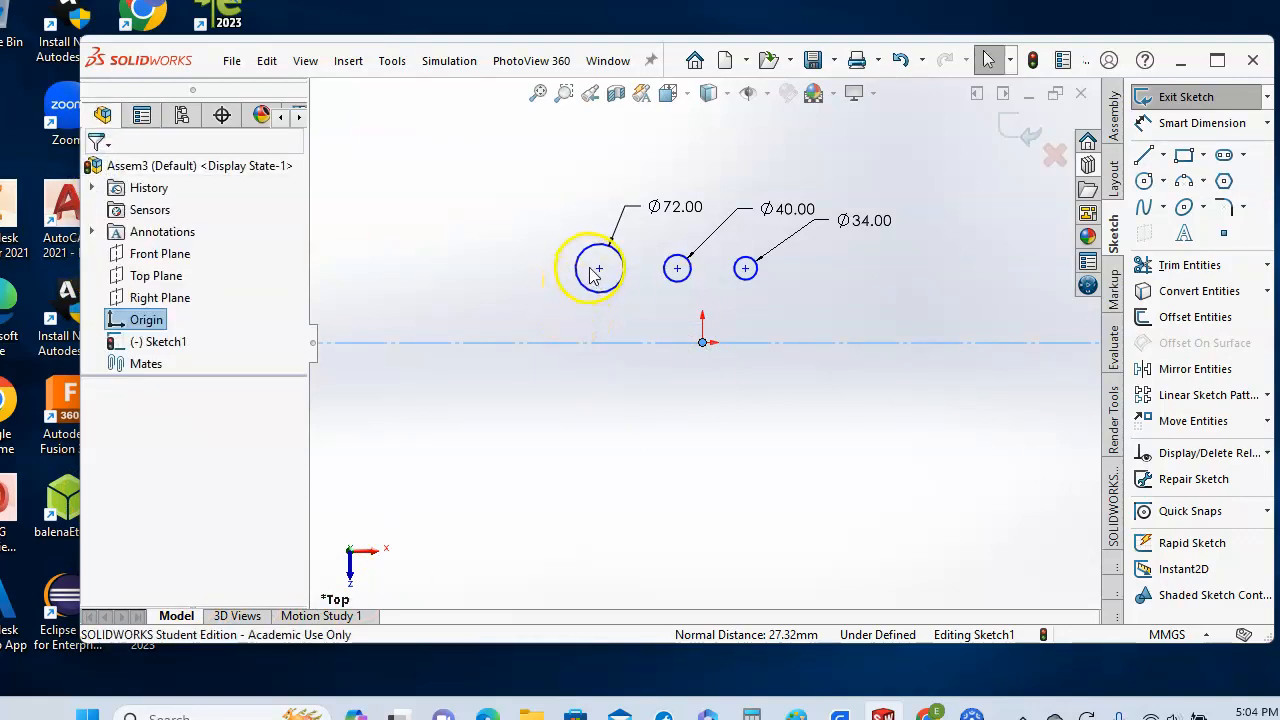
- Add a Coincident relation placing the Ø72 circle's centre on the centerline
left_click(599, 269)
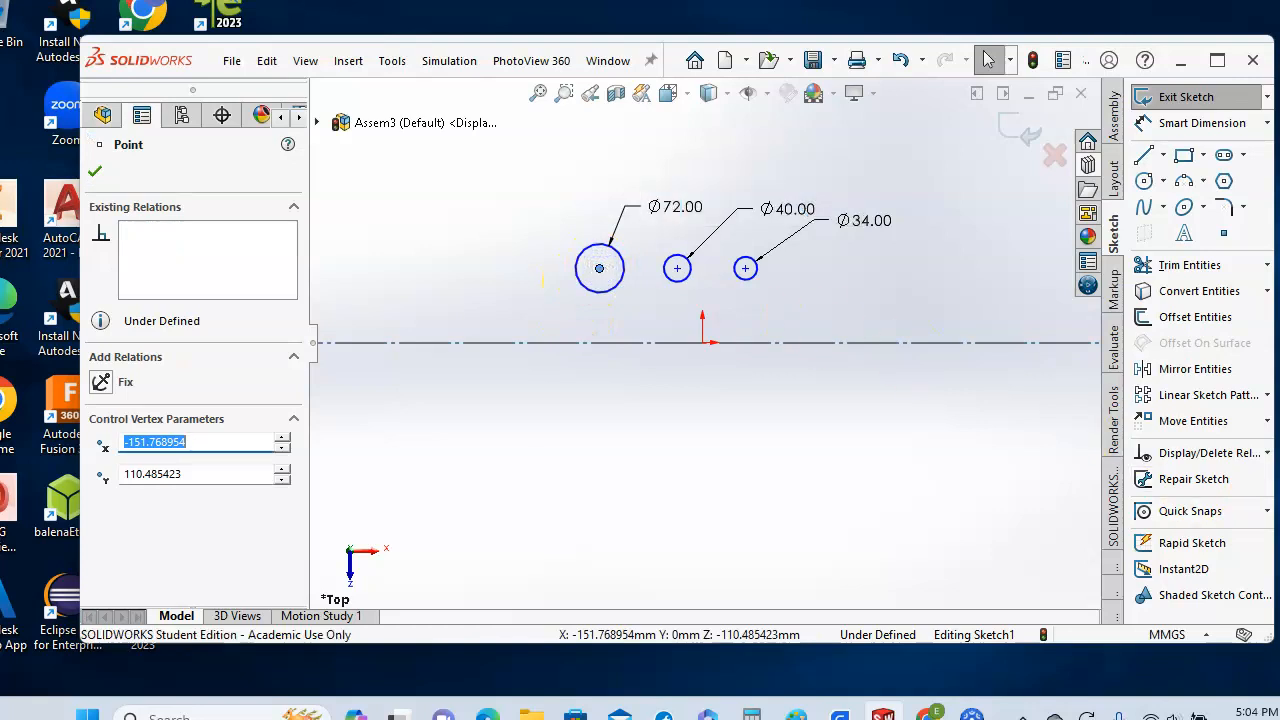
left_click(1267, 453)
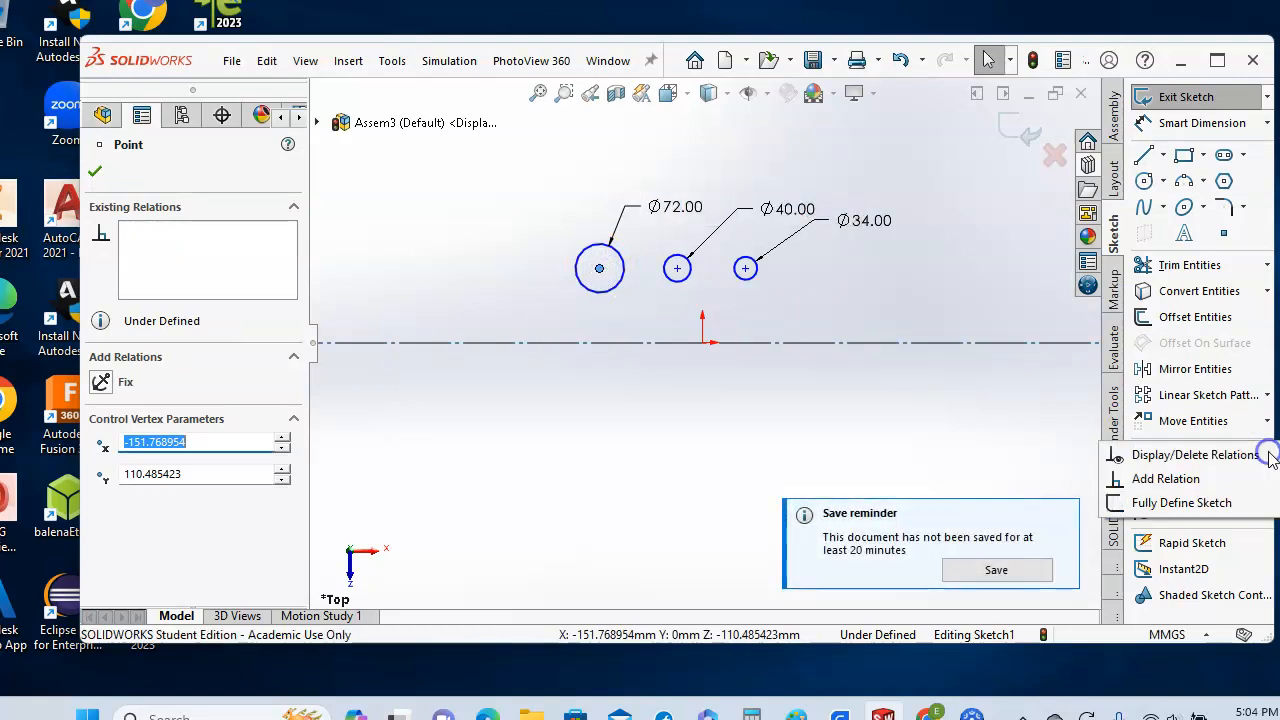
left_click(1166, 479)
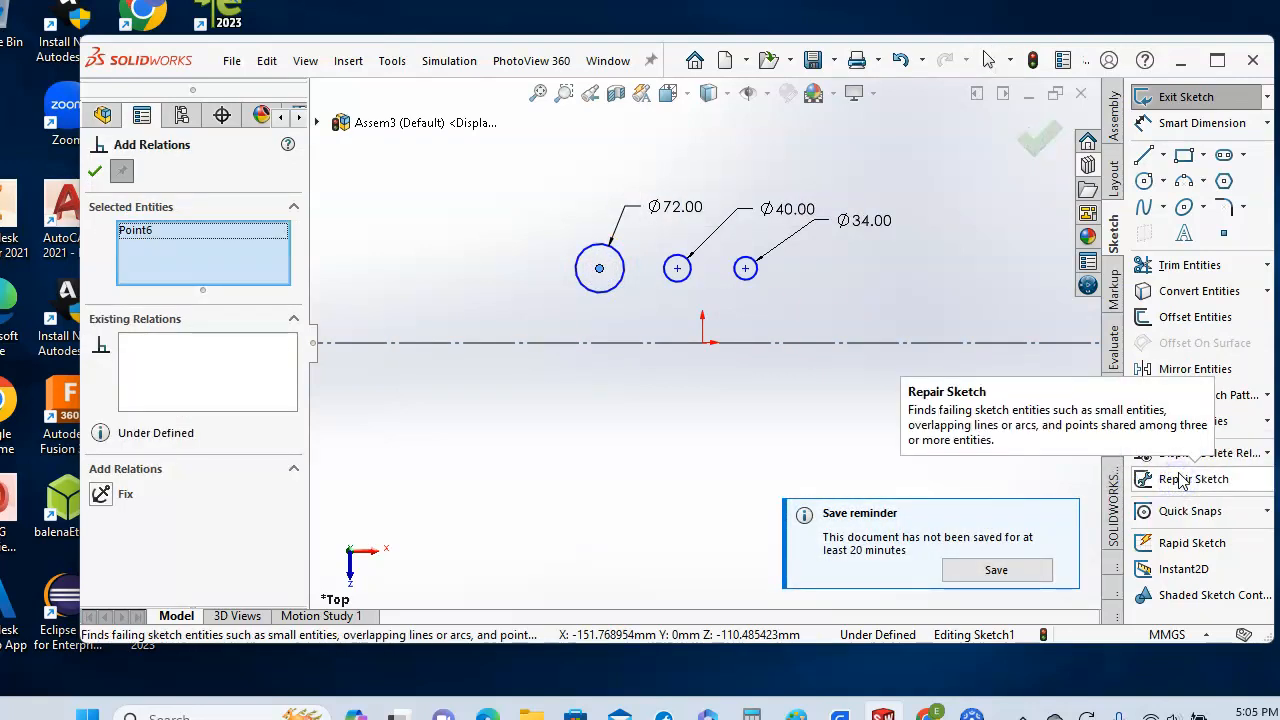
left_click(496, 344)
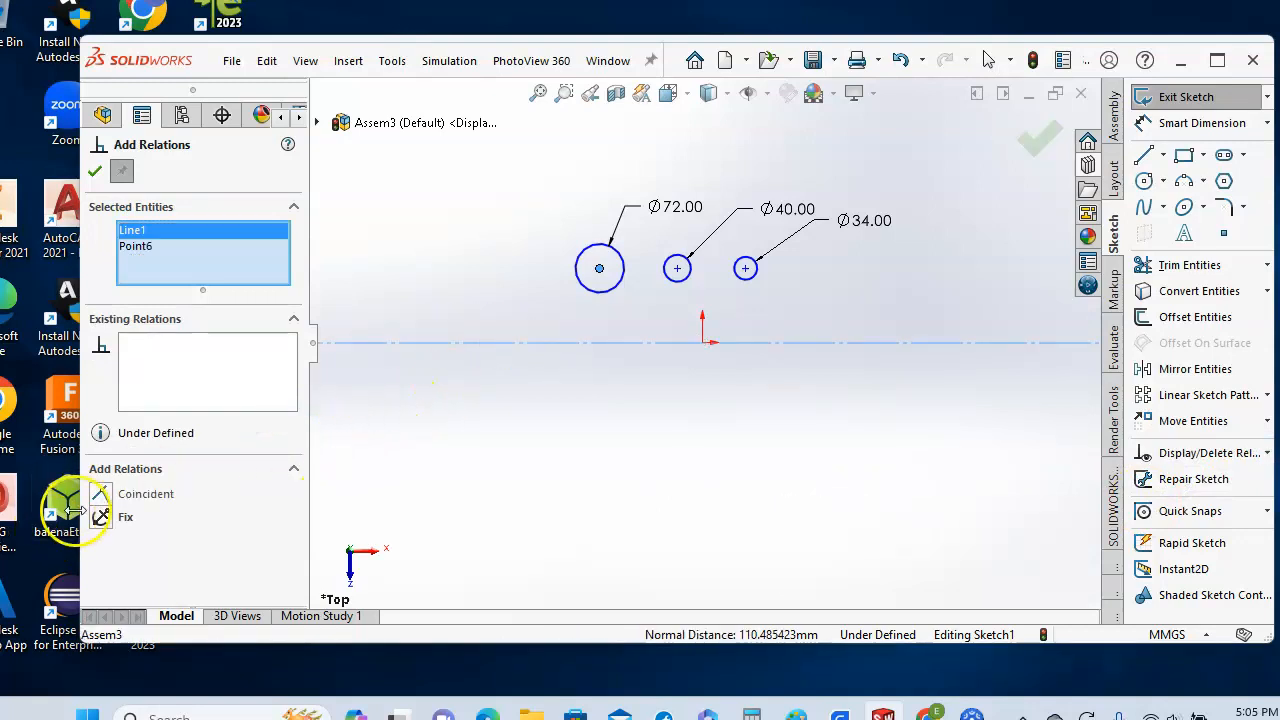
left_click(100, 494)
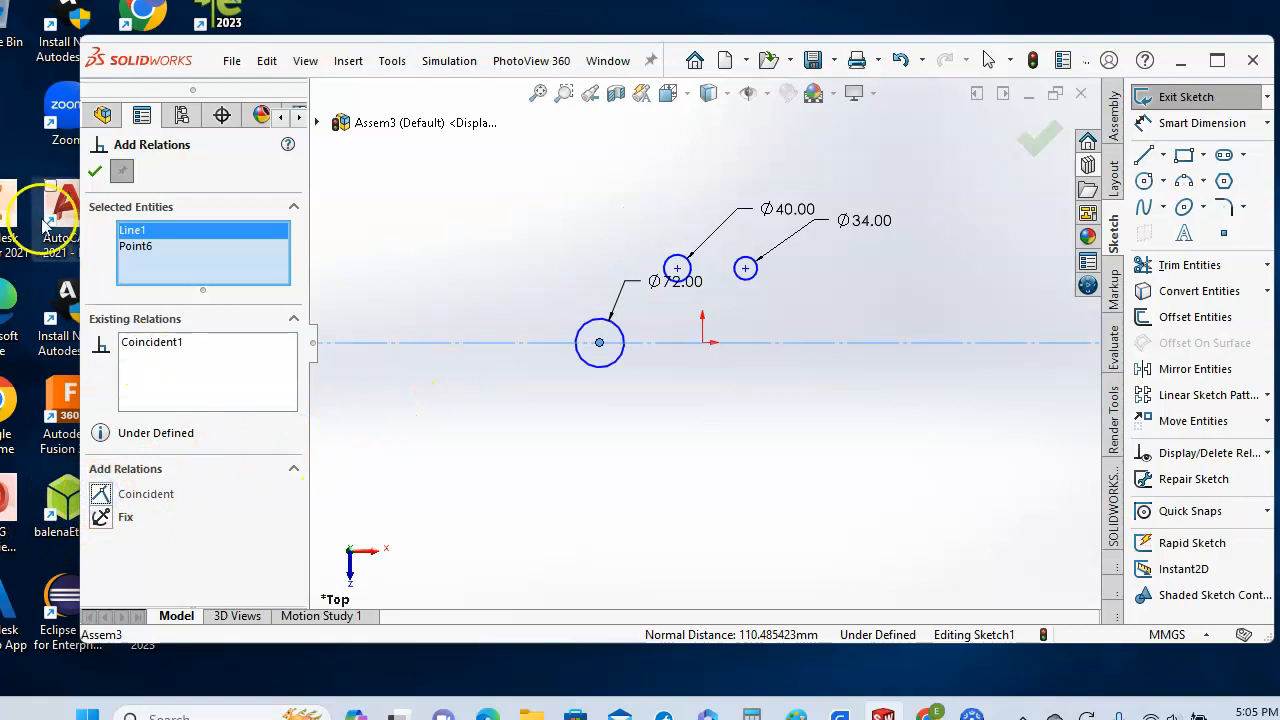
left_click(96, 175)
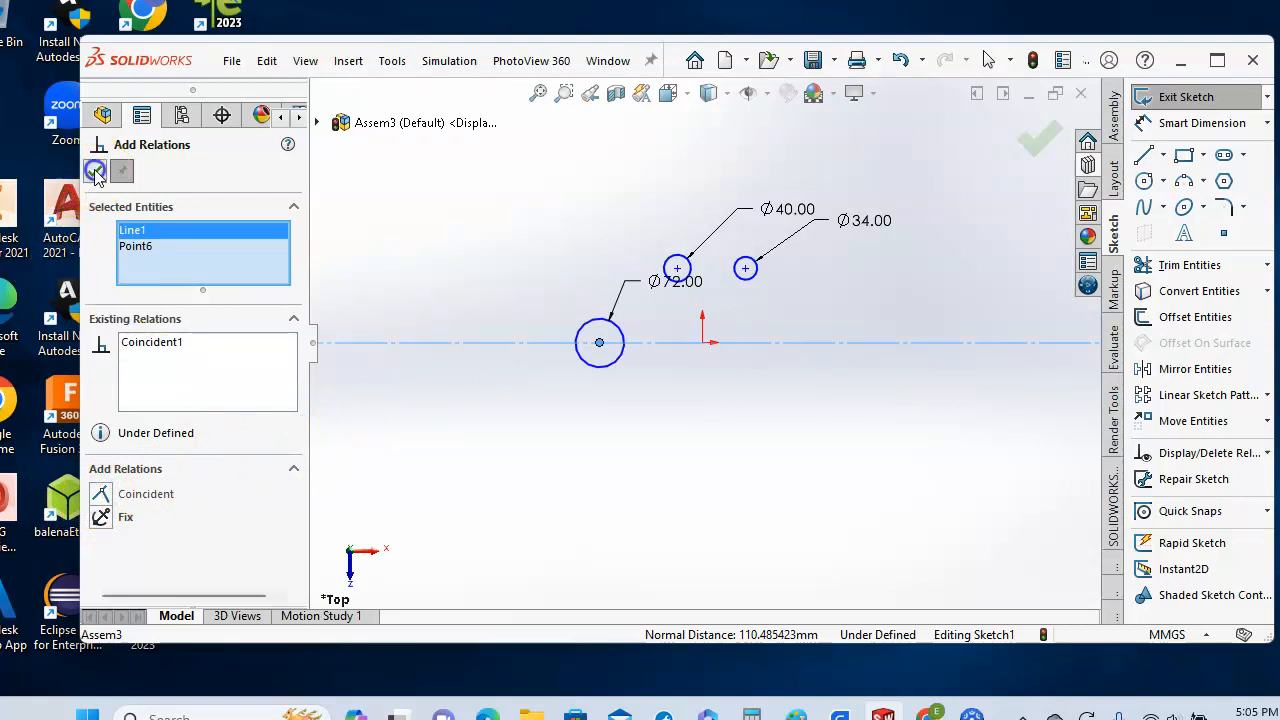
left_click(678, 278)
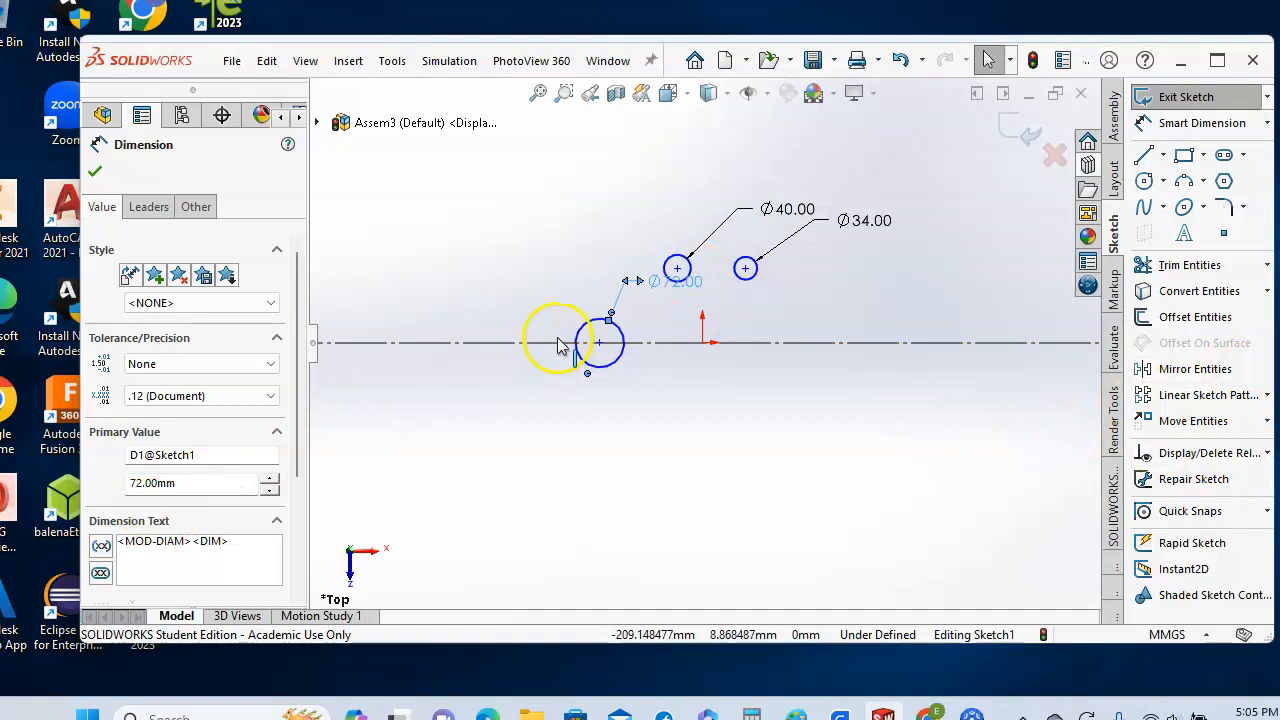
scroll(560, 340, "down", 3)
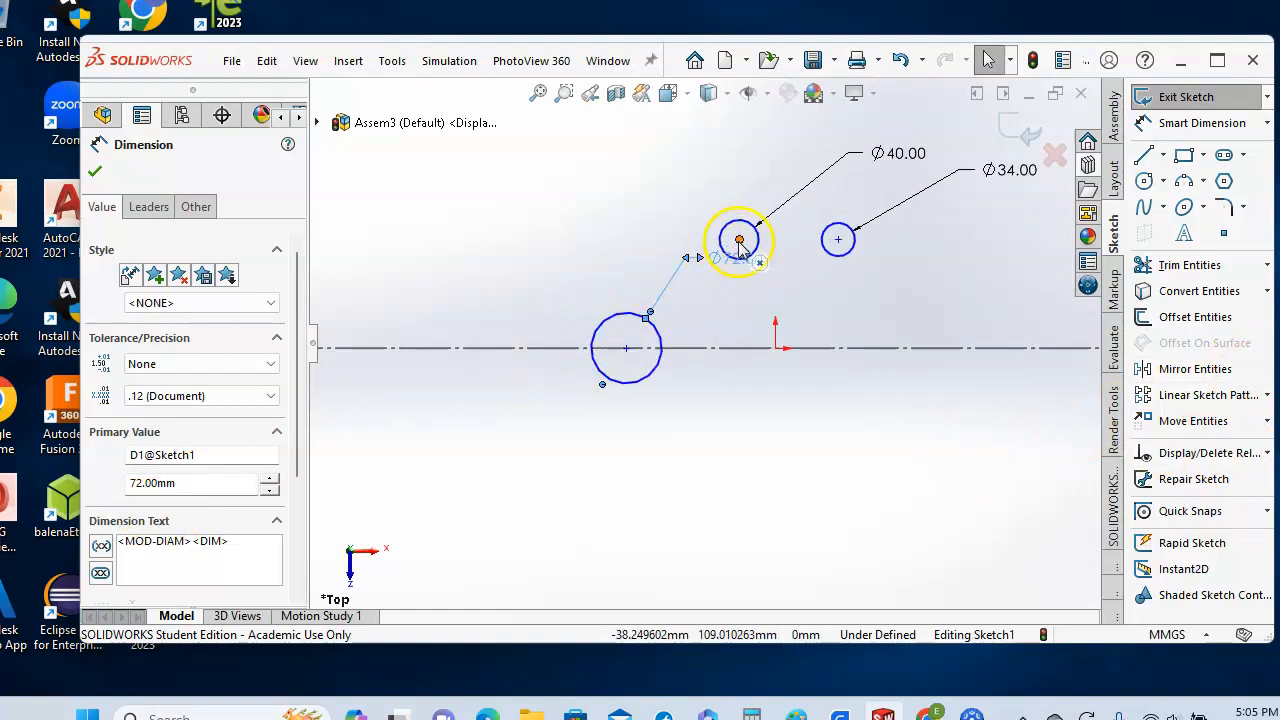
left_click(739, 240)
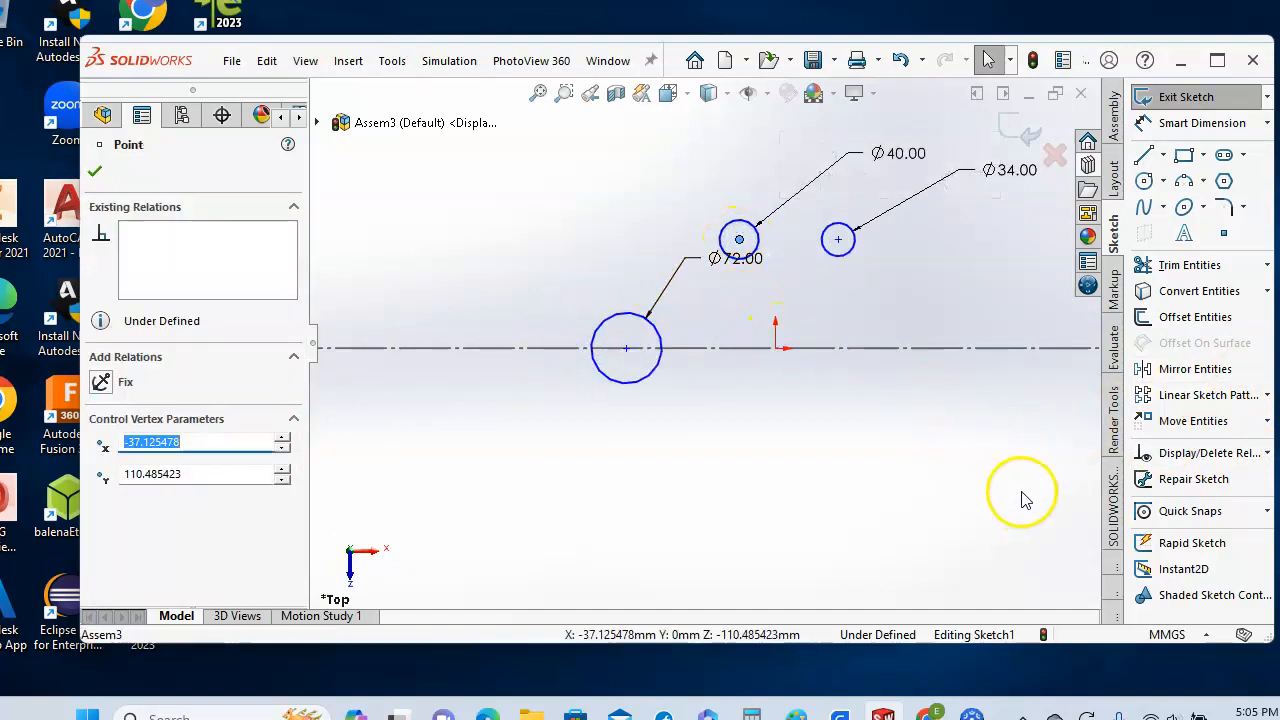
left_click(1268, 458)
left_click(1264, 452)
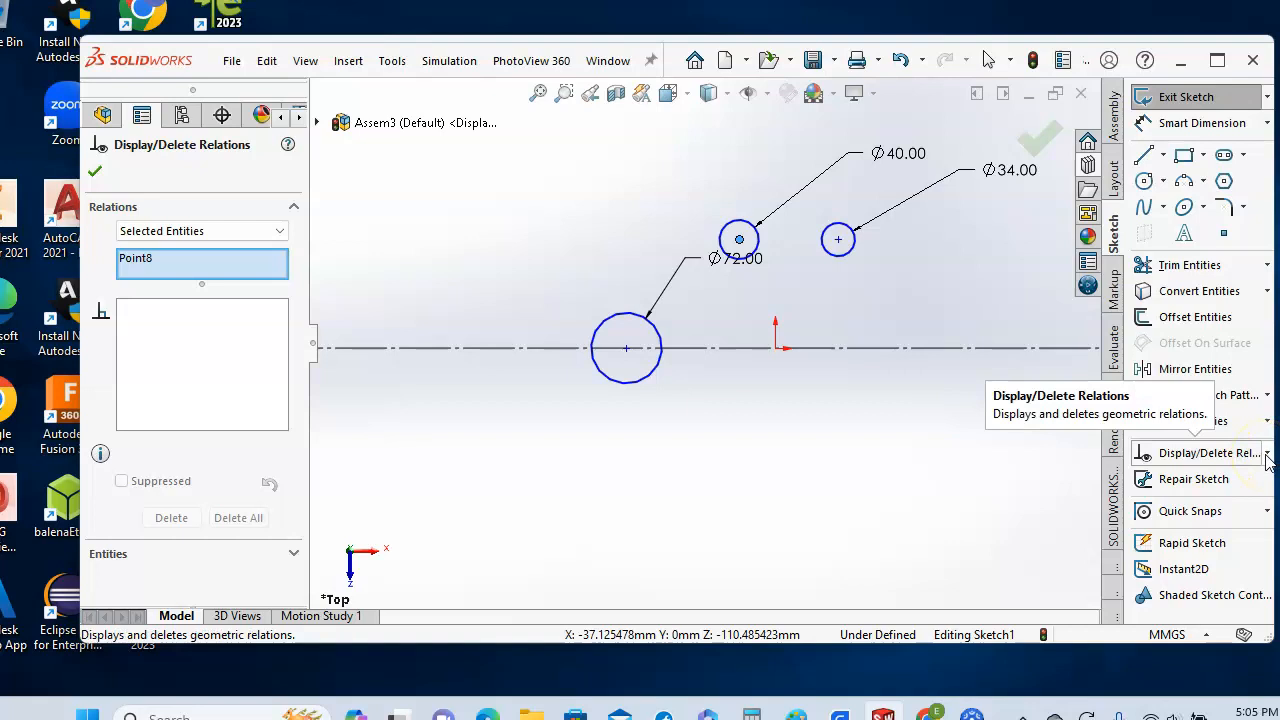
left_click(729, 349)
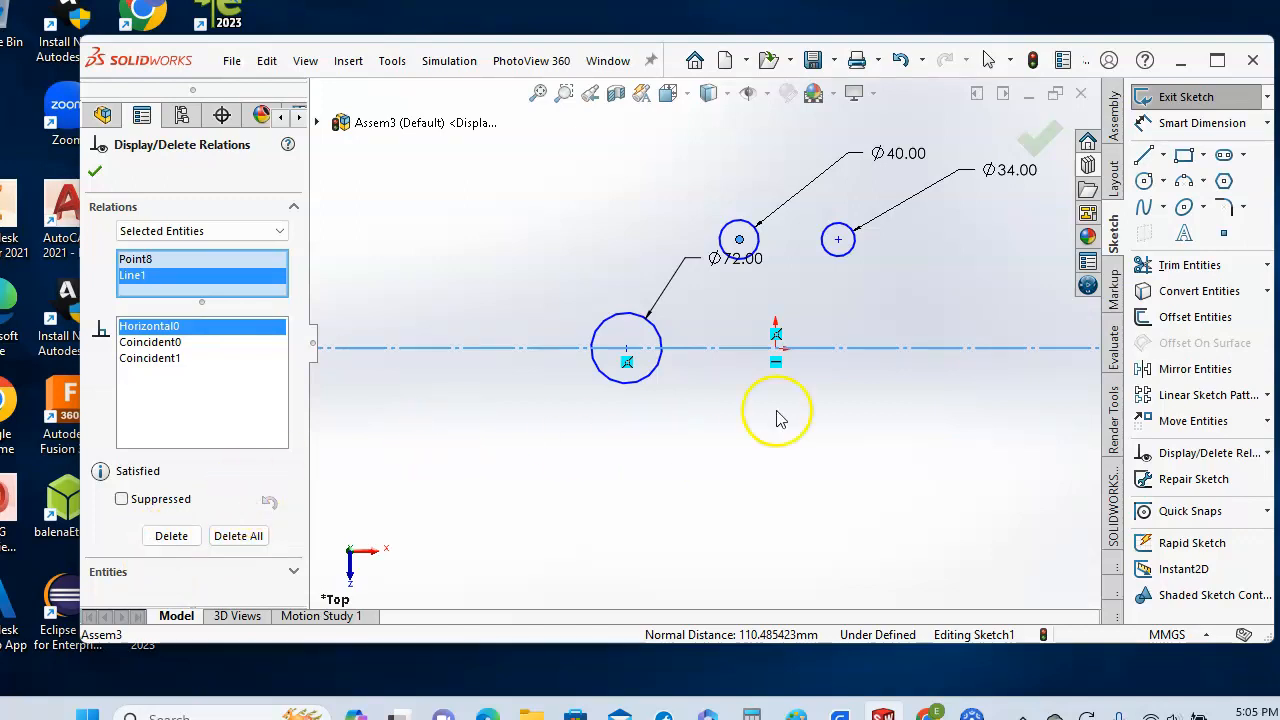
left_click(873, 357, "ctrl")
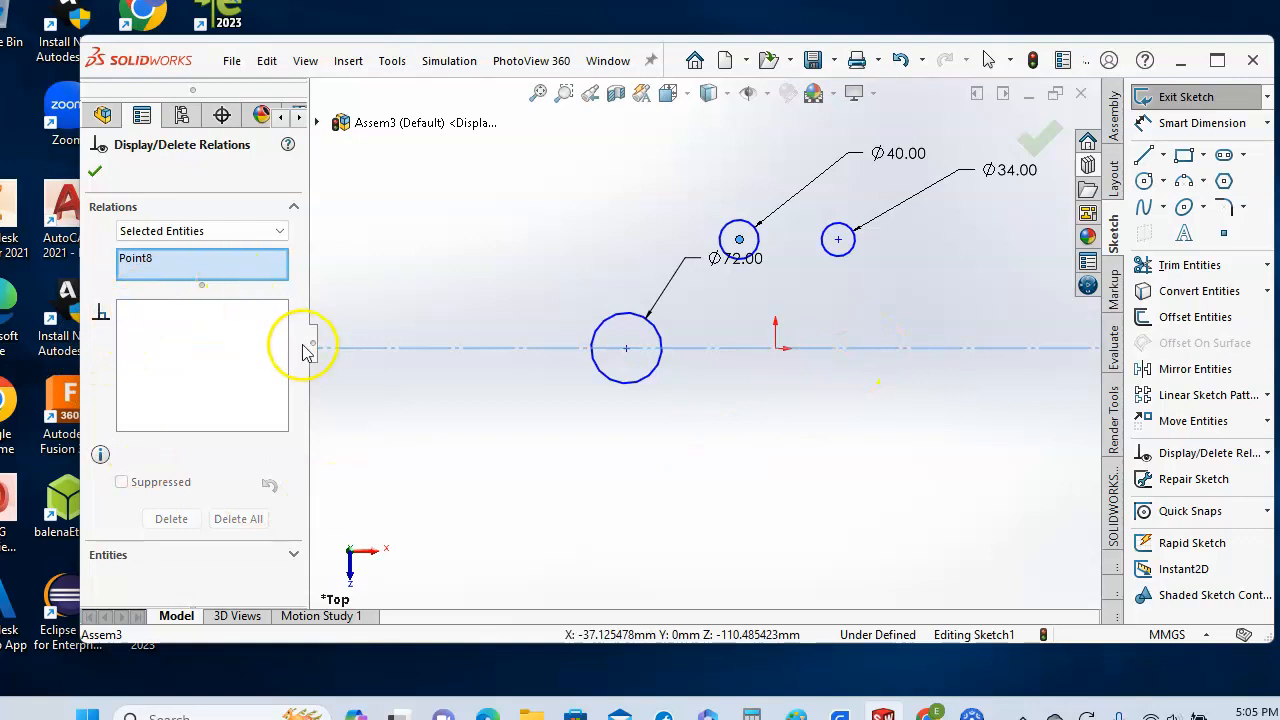
left_click(917, 360)
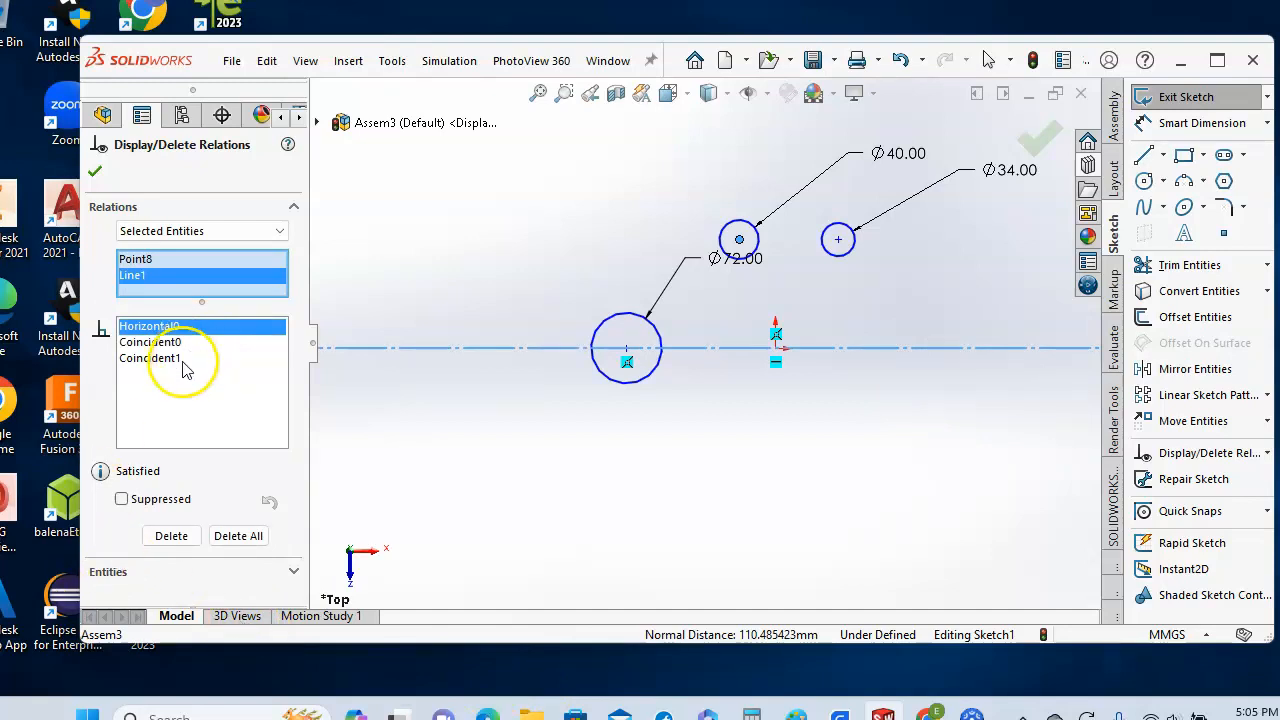
left_click(95, 175)
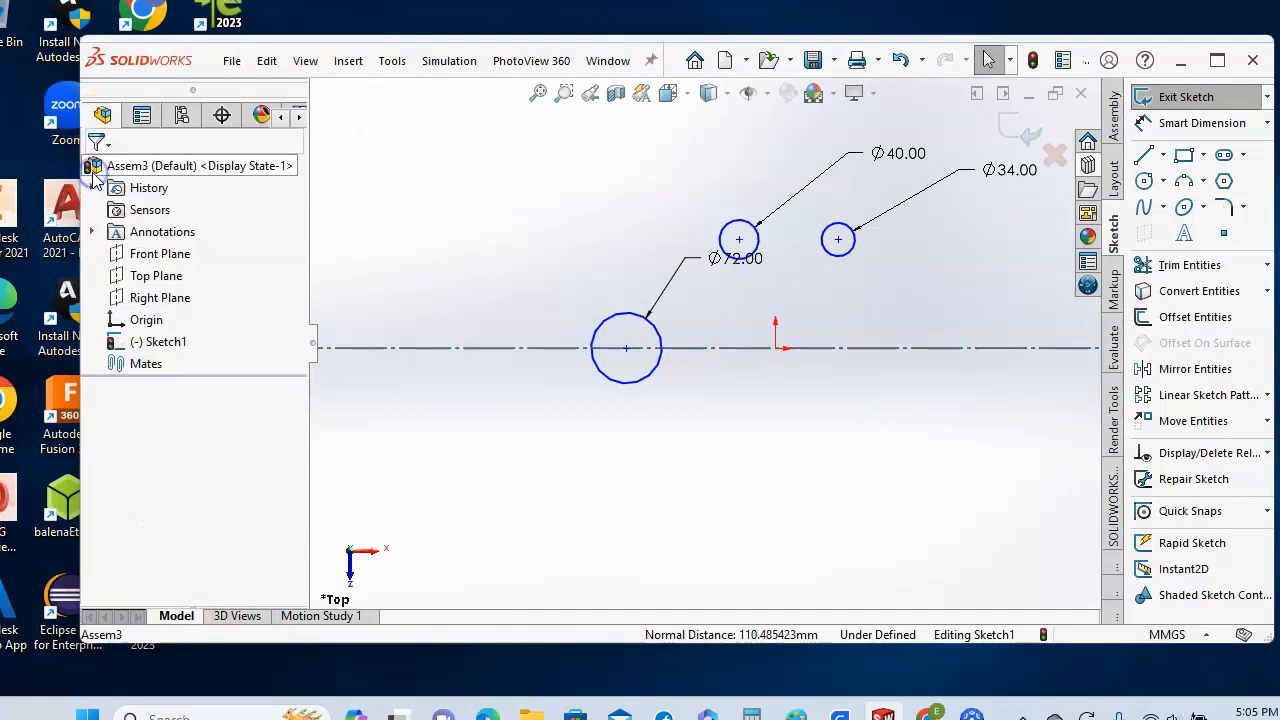
left_click(739, 240)
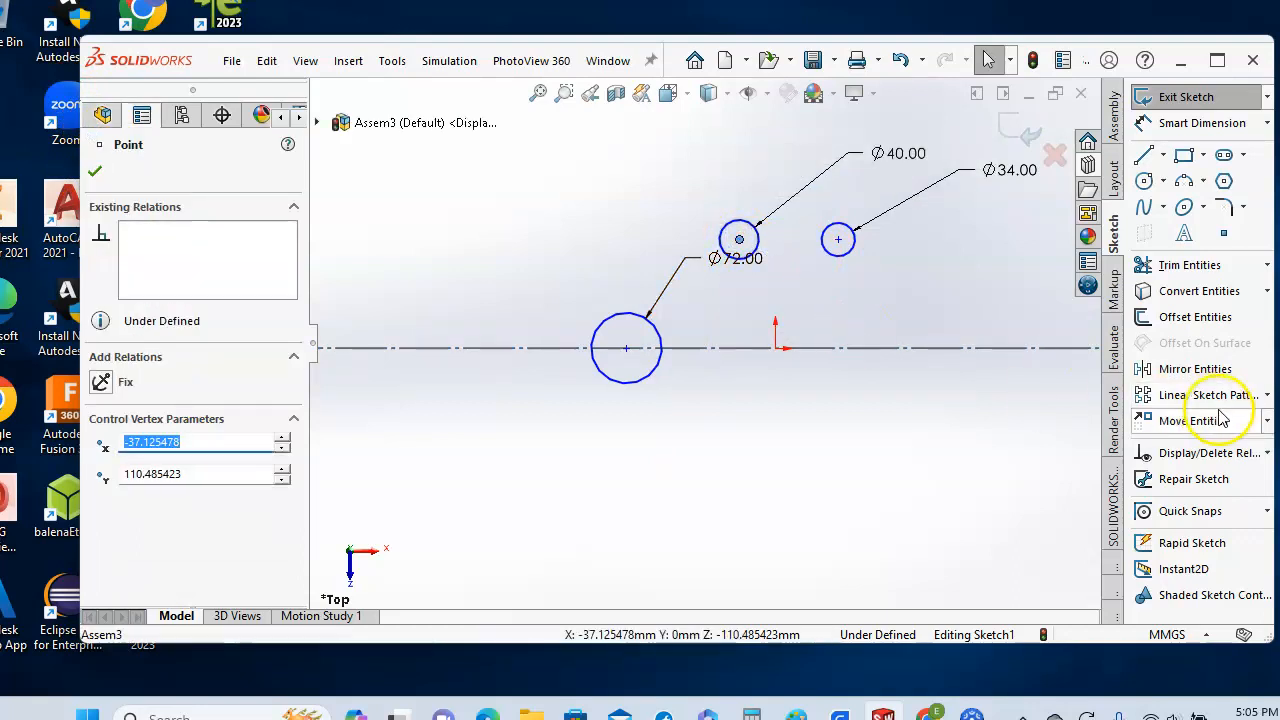
- Make the Ø40 circle's centre coincident with the centerline
left_click(1267, 455)
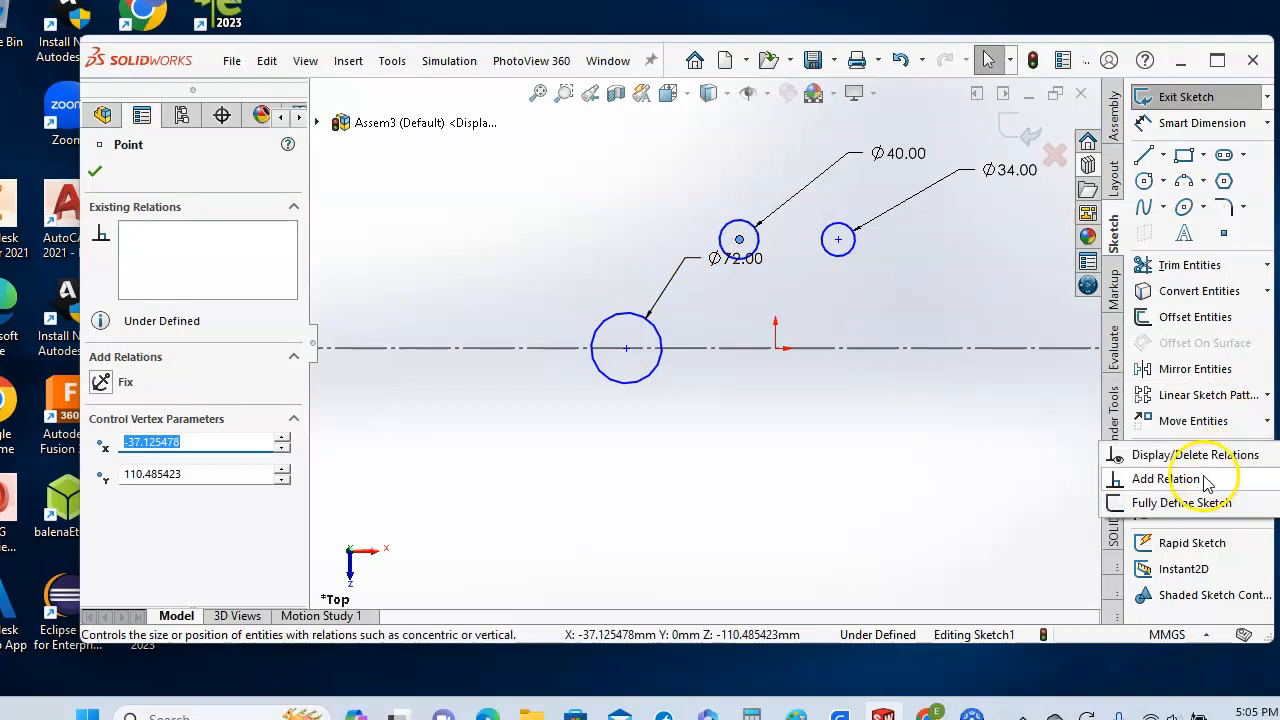
left_click(1205, 480)
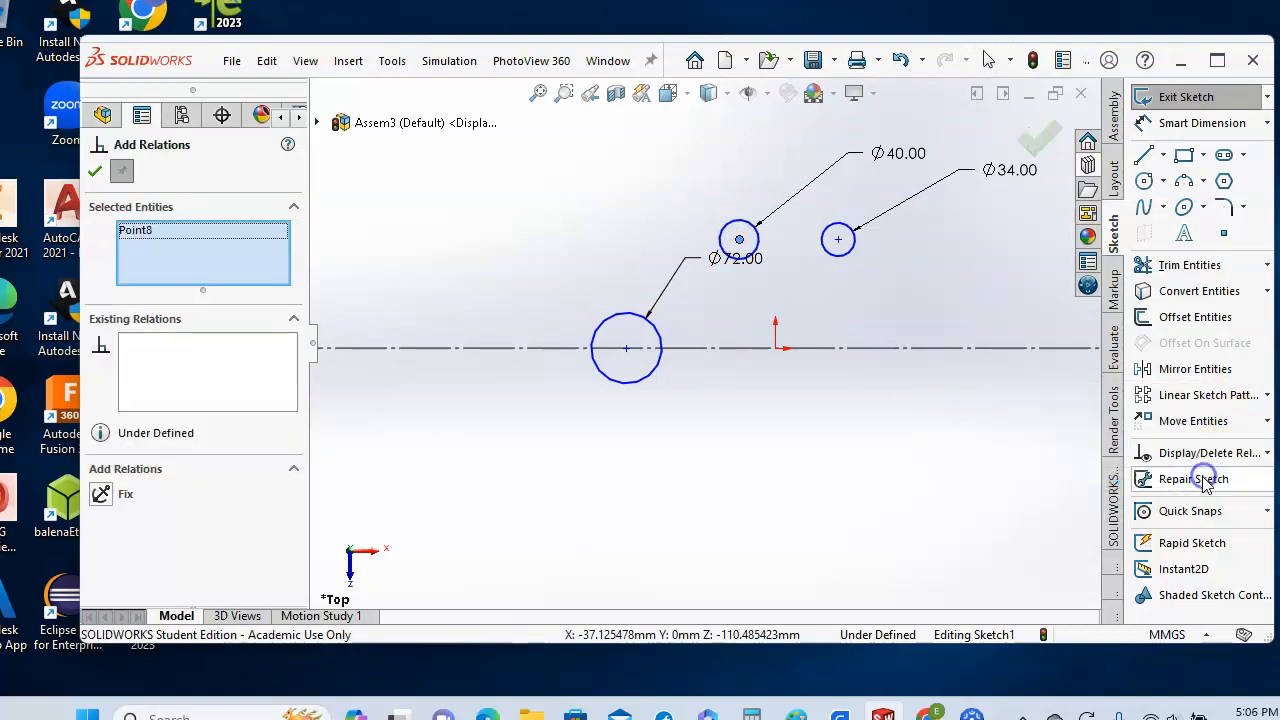
left_click(851, 350)
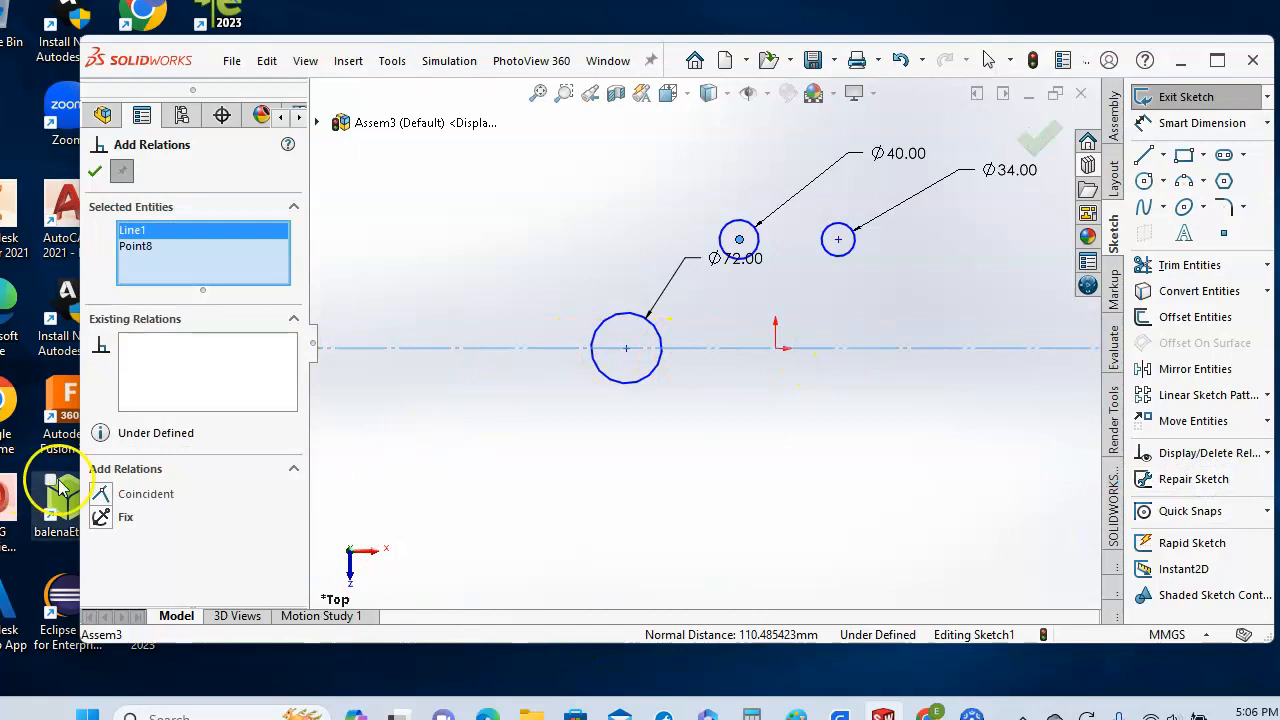
left_click(101, 494)
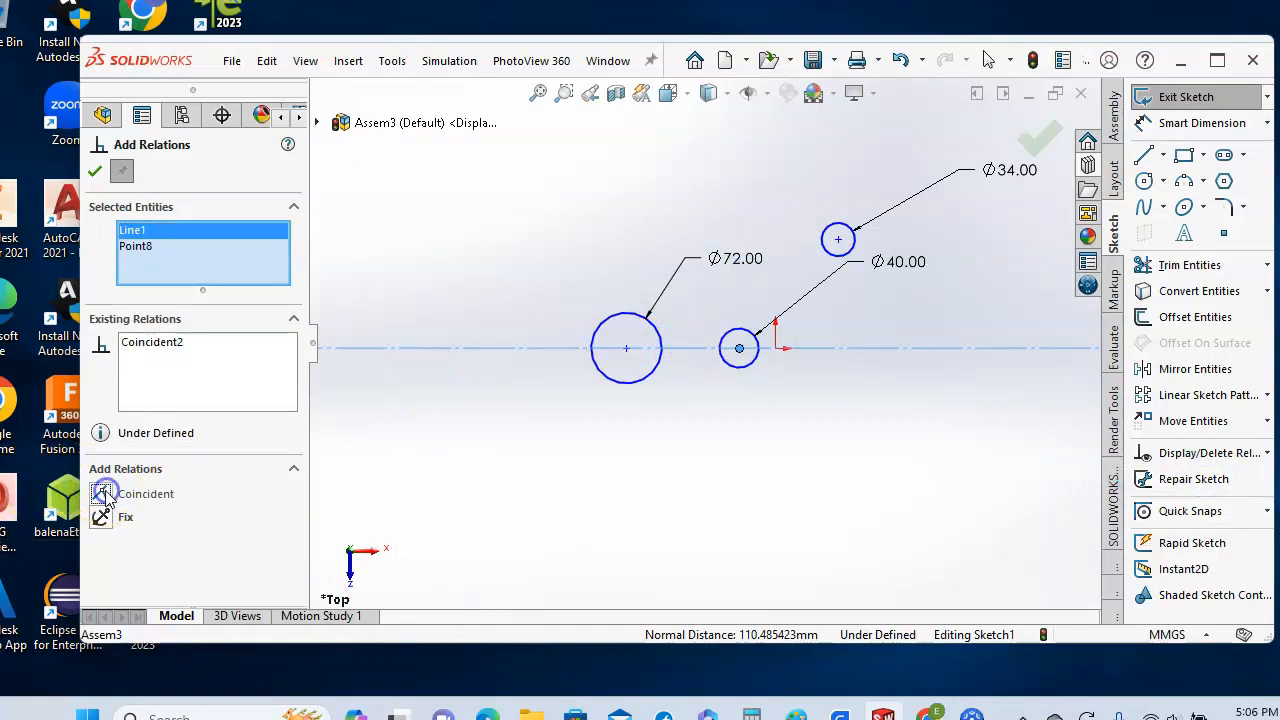
left_click(95, 171)
left_click(913, 570)
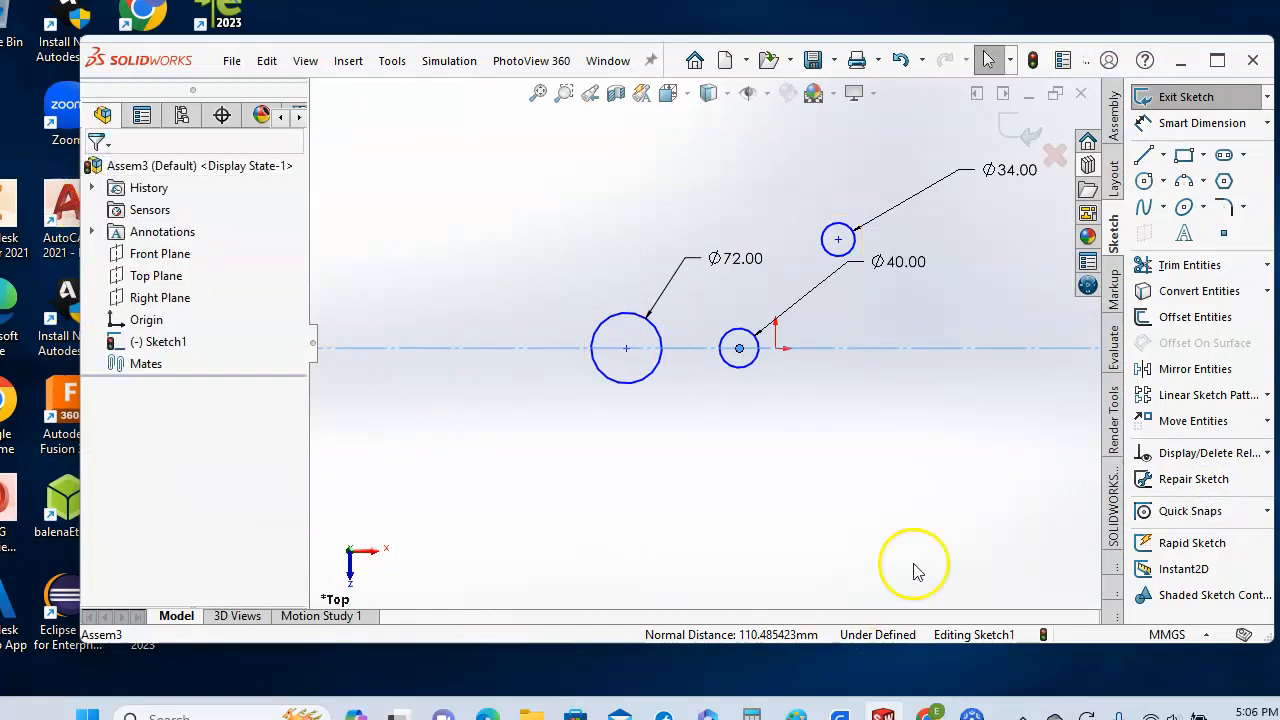
- Make the Ø34 circle's centre coincident with the centerline
left_click(838, 240)
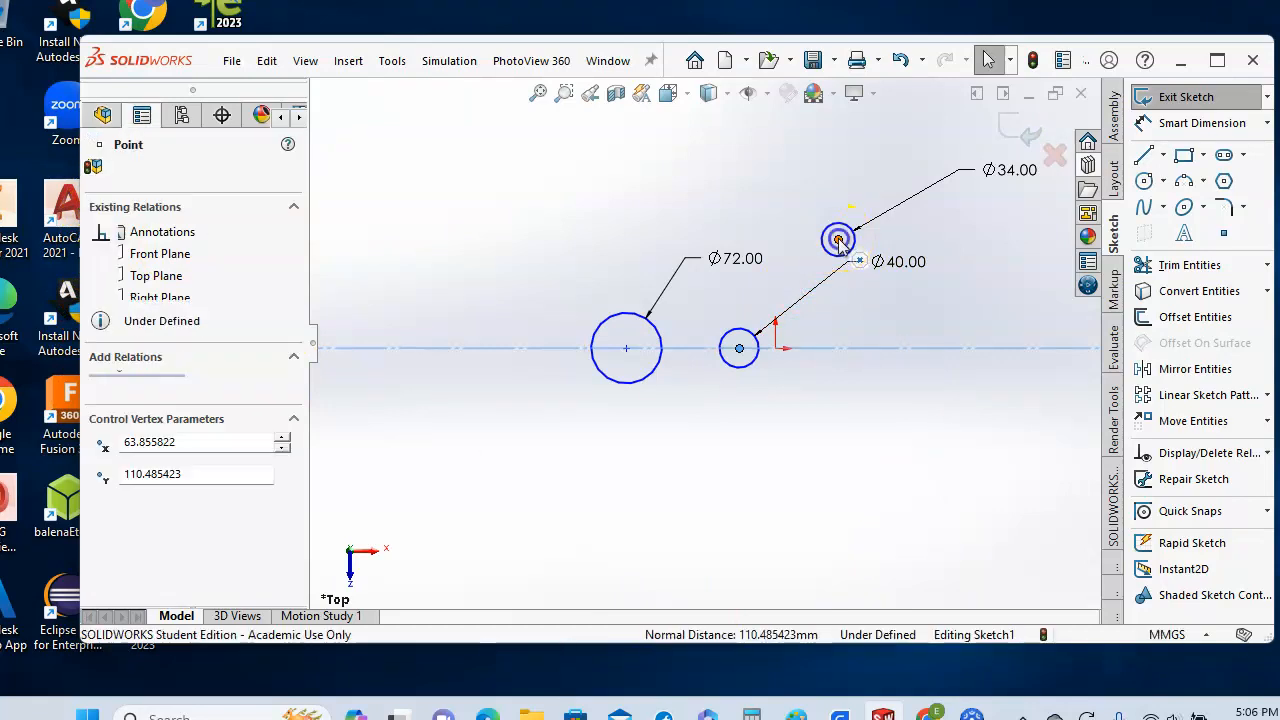
left_click(1267, 453)
left_click(1195, 480)
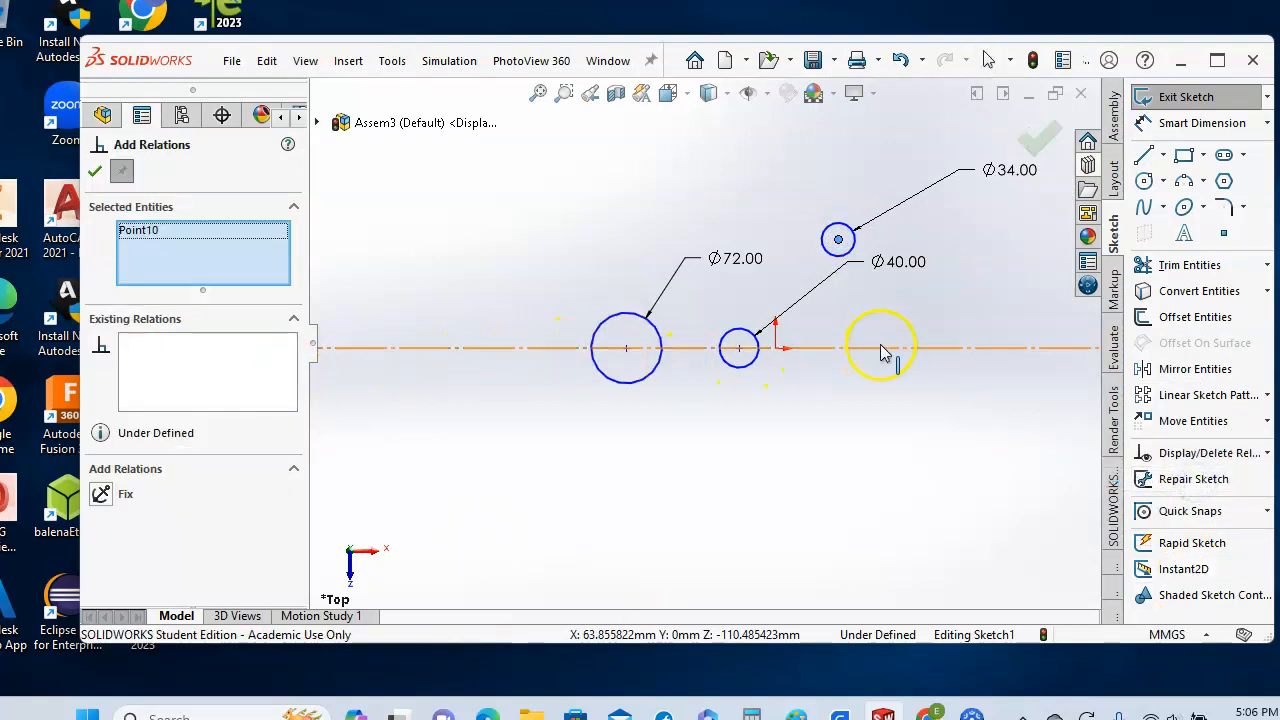
left_click(882, 349)
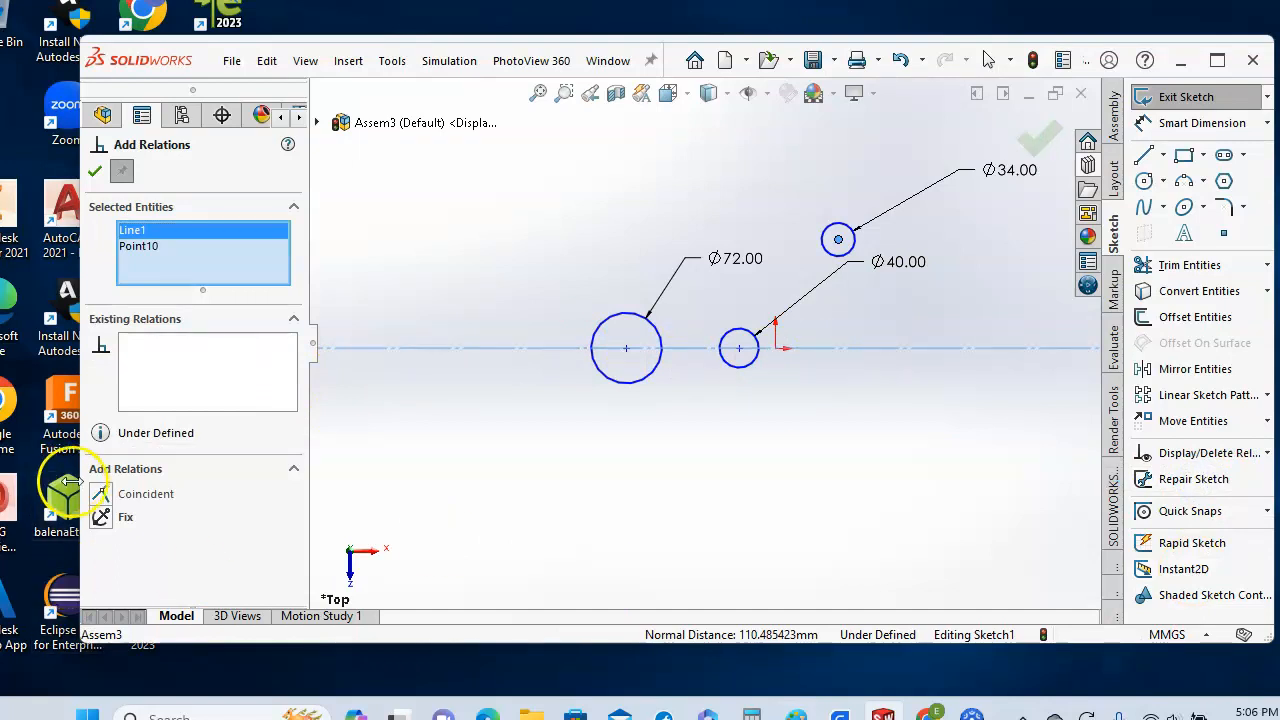
left_click(100, 494)
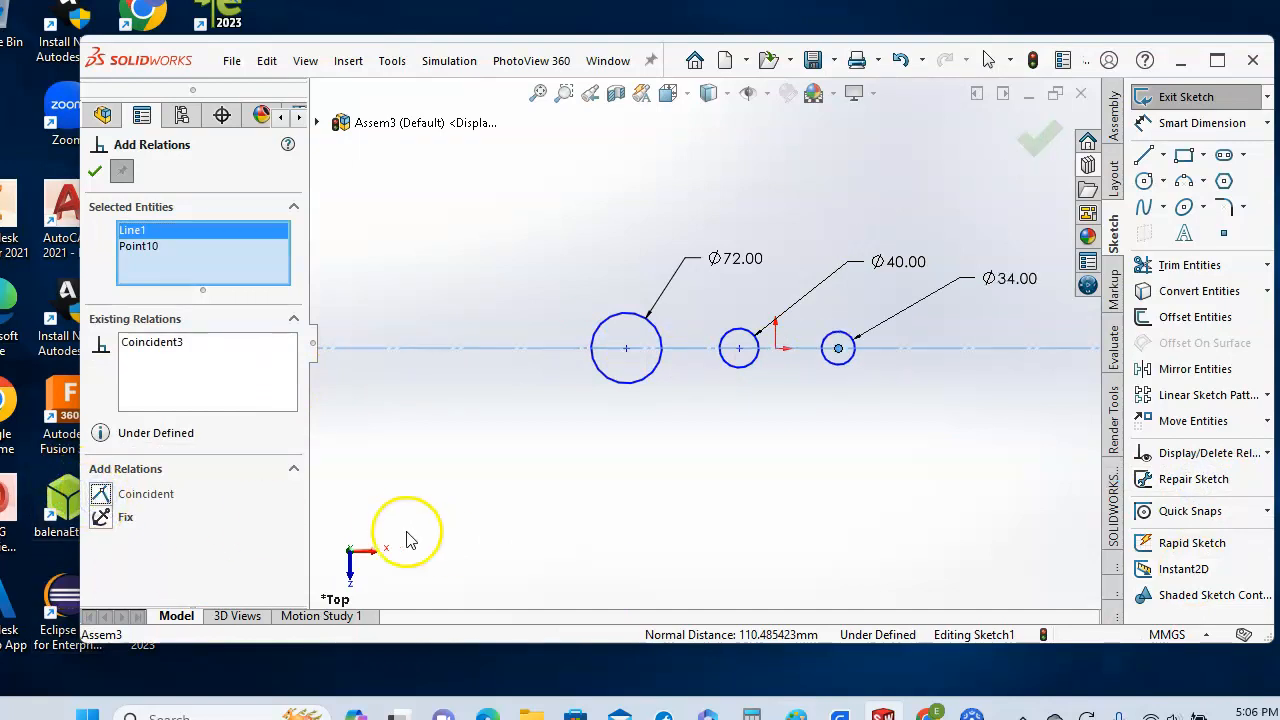
left_click(631, 384)
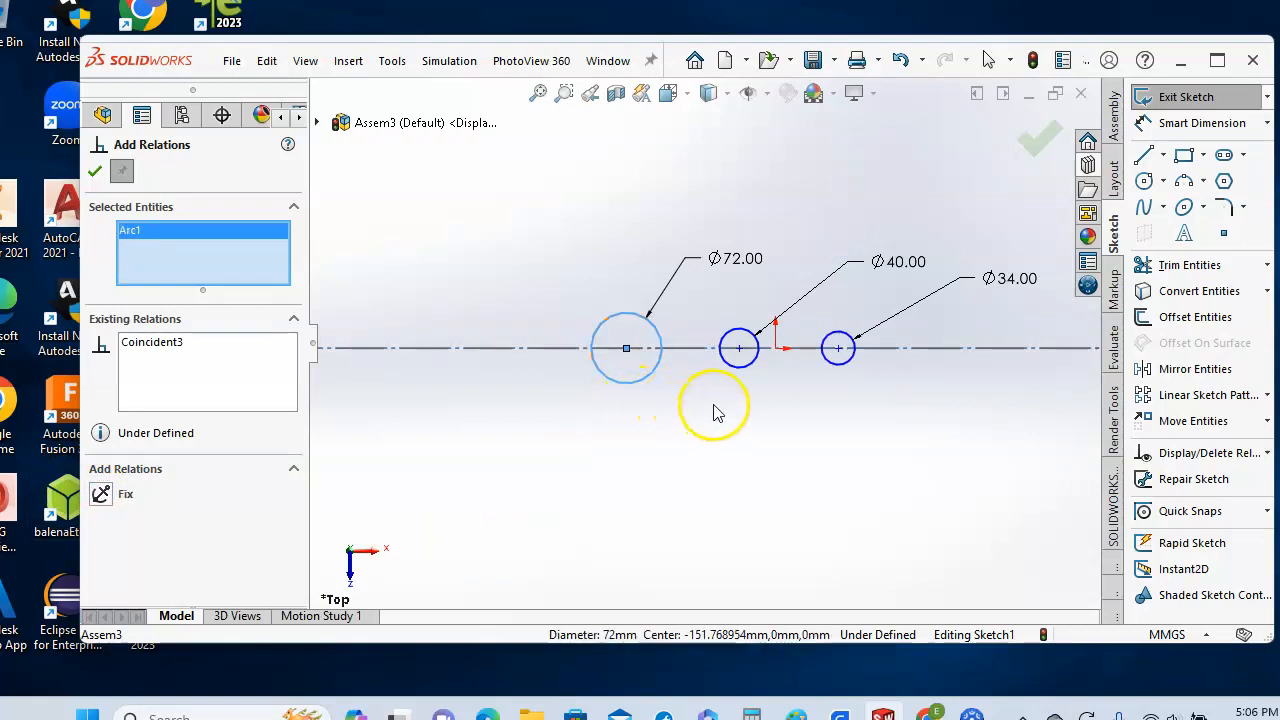
- Make the Ø40 circle tangent to the Ø72 circle
left_click(738, 374)
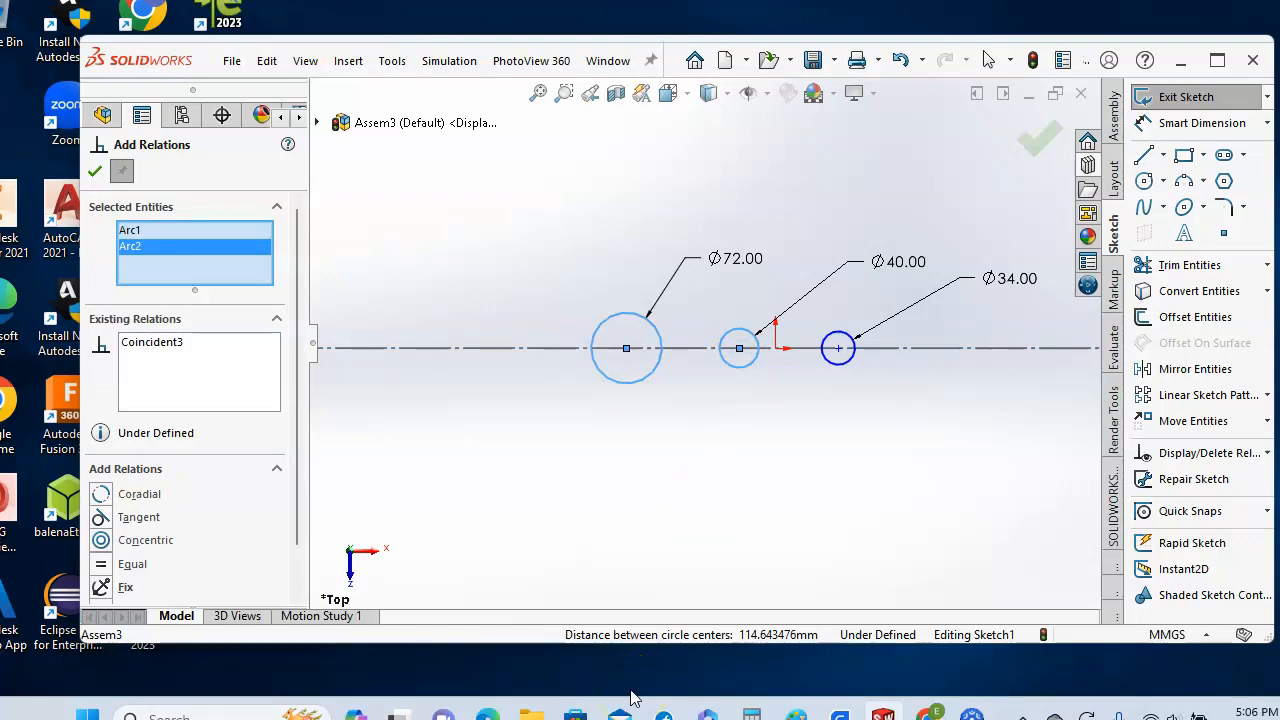
left_click(101, 517)
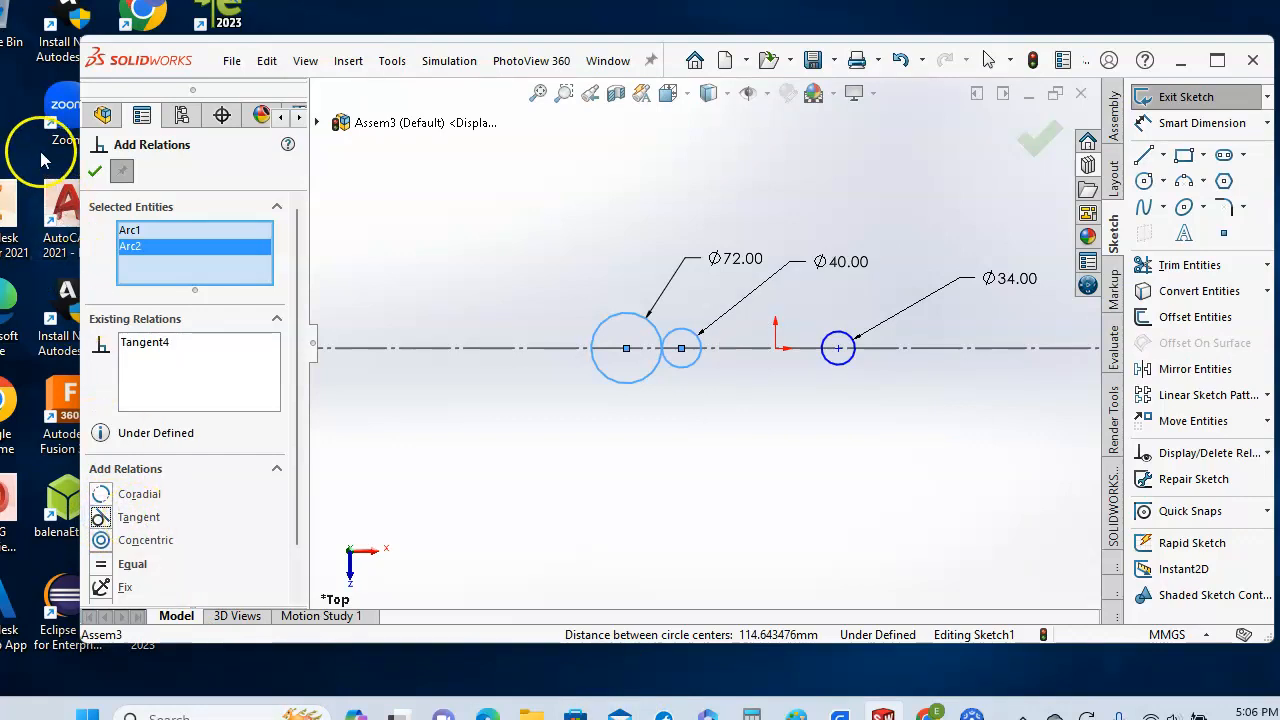
left_click(95, 171)
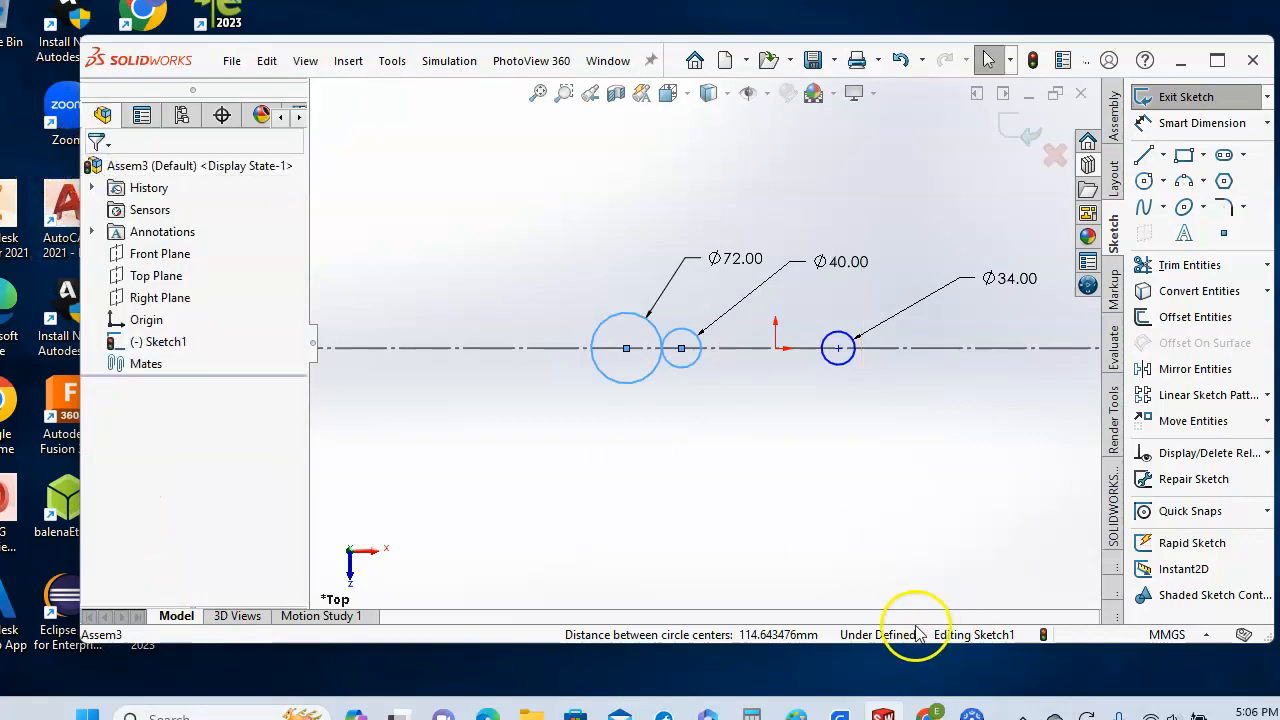
- Make the Ø34 circle tangent to the Ø40 circle
left_click(686, 366, "ctrl")
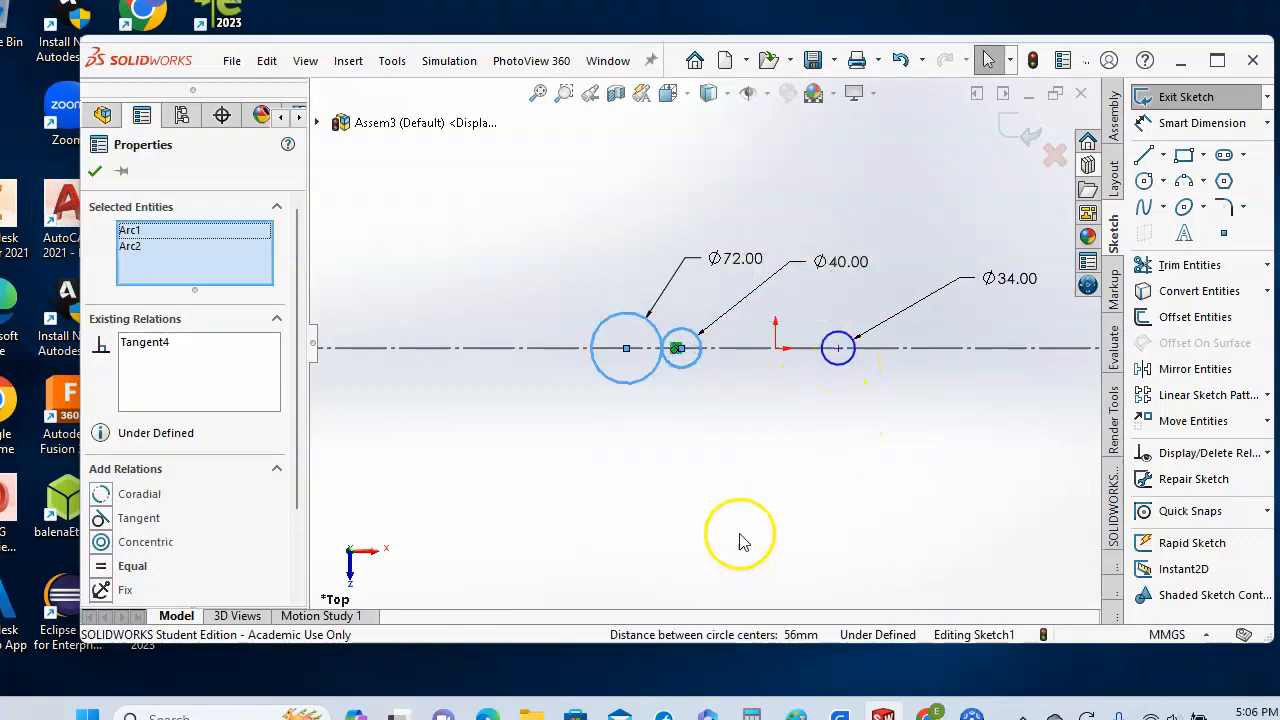
right_click(185, 240)
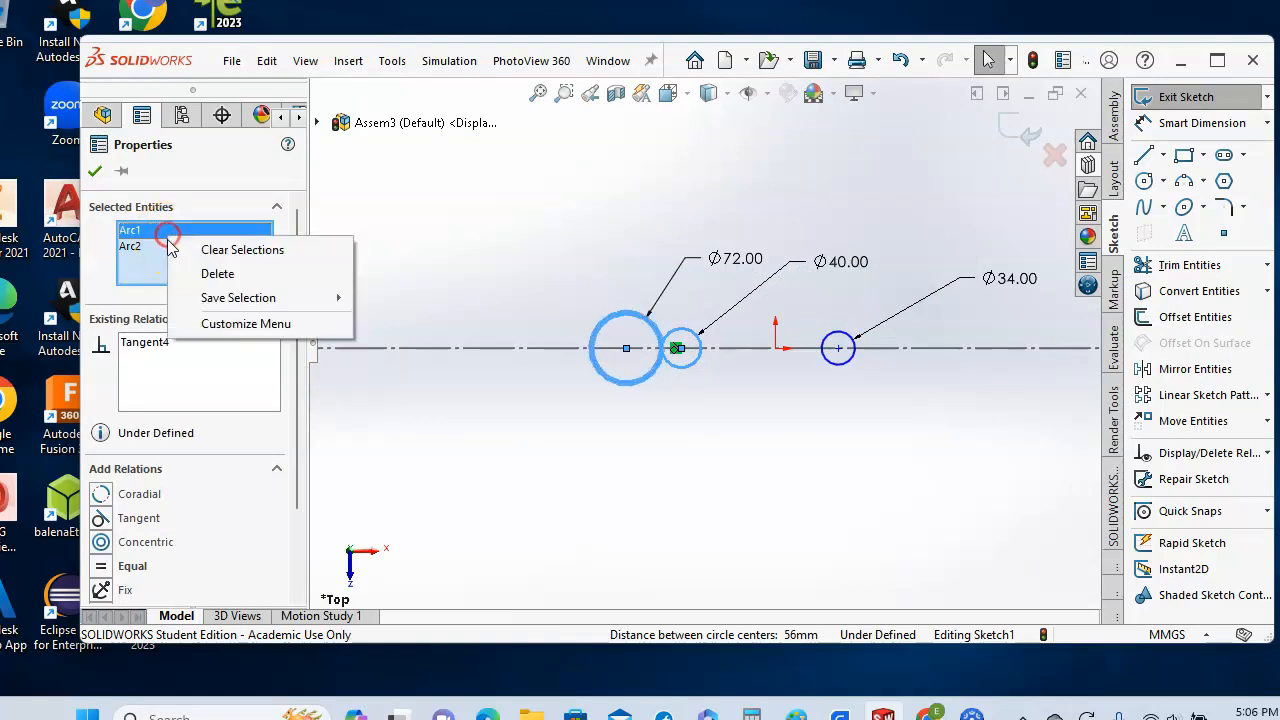
left_click(215, 250)
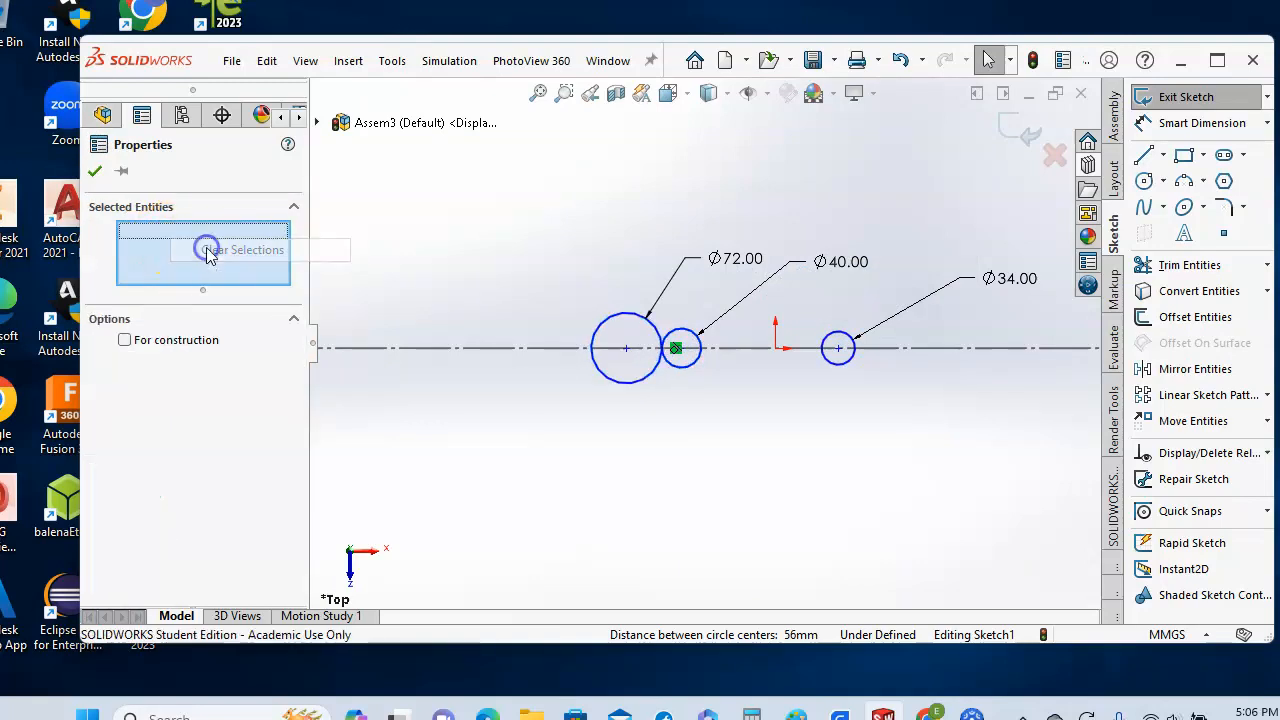
left_click(681, 366)
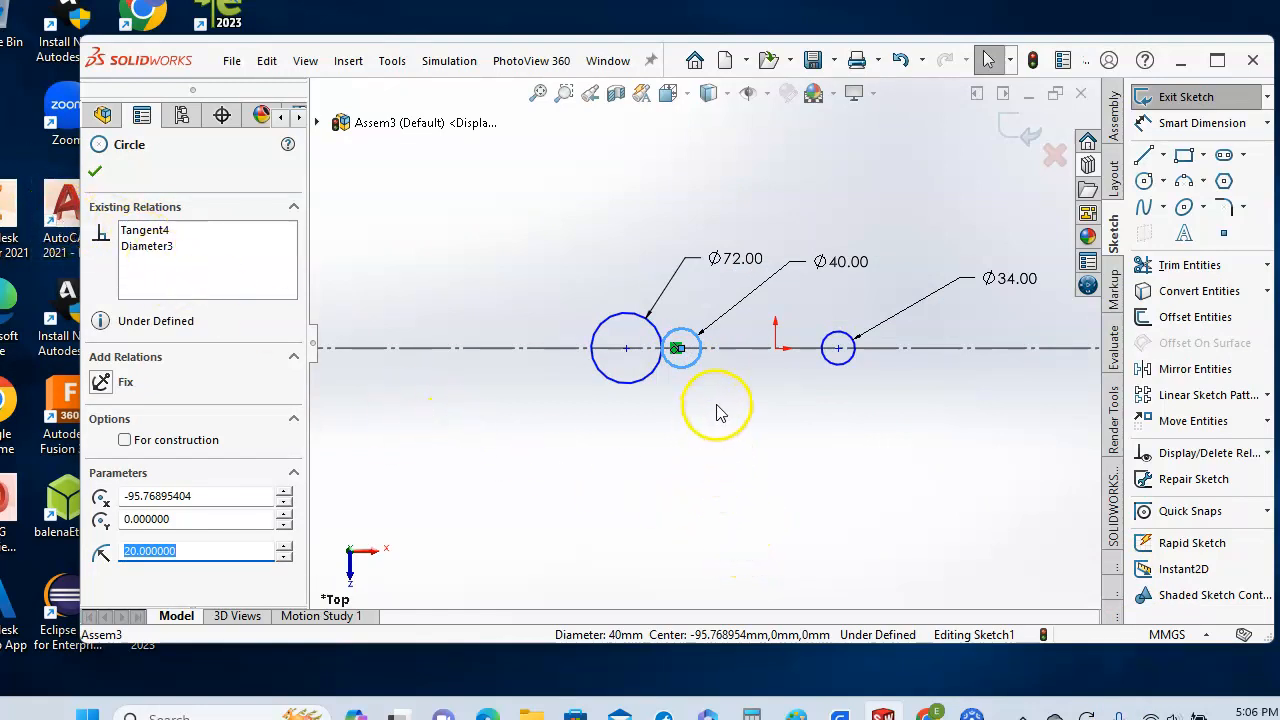
left_click(848, 370, "ctrl")
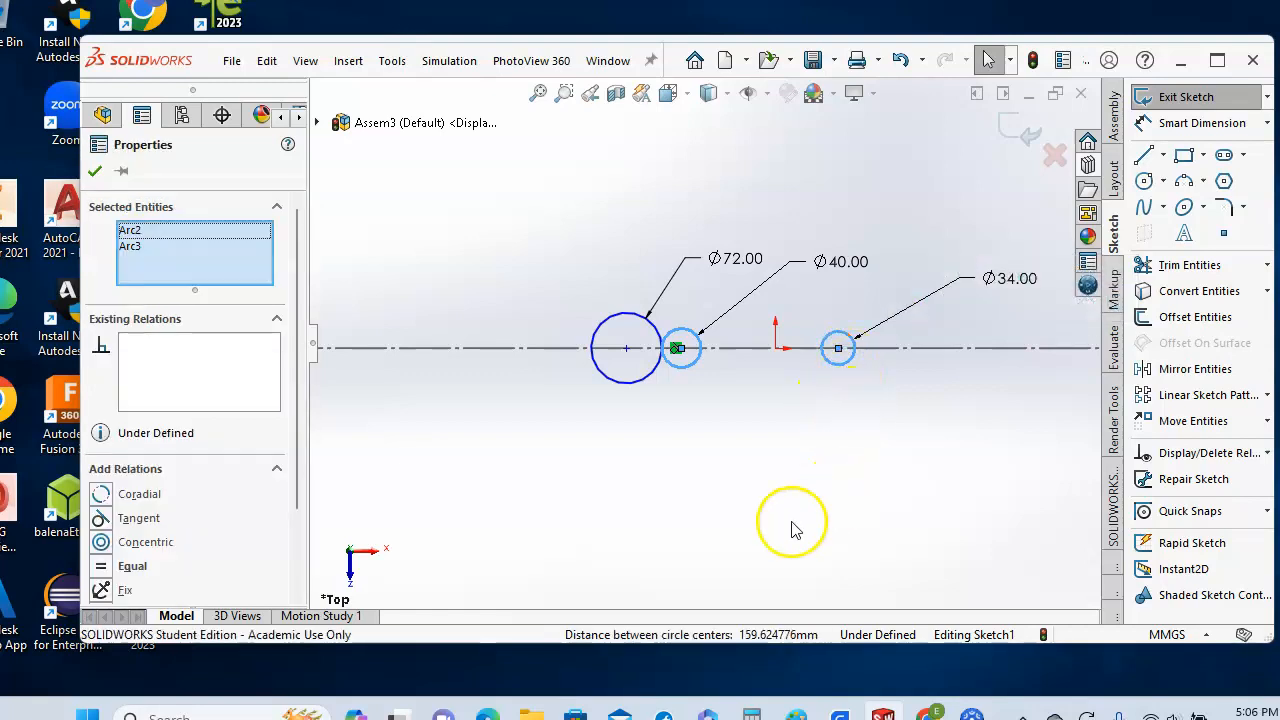
left_click(100, 519)
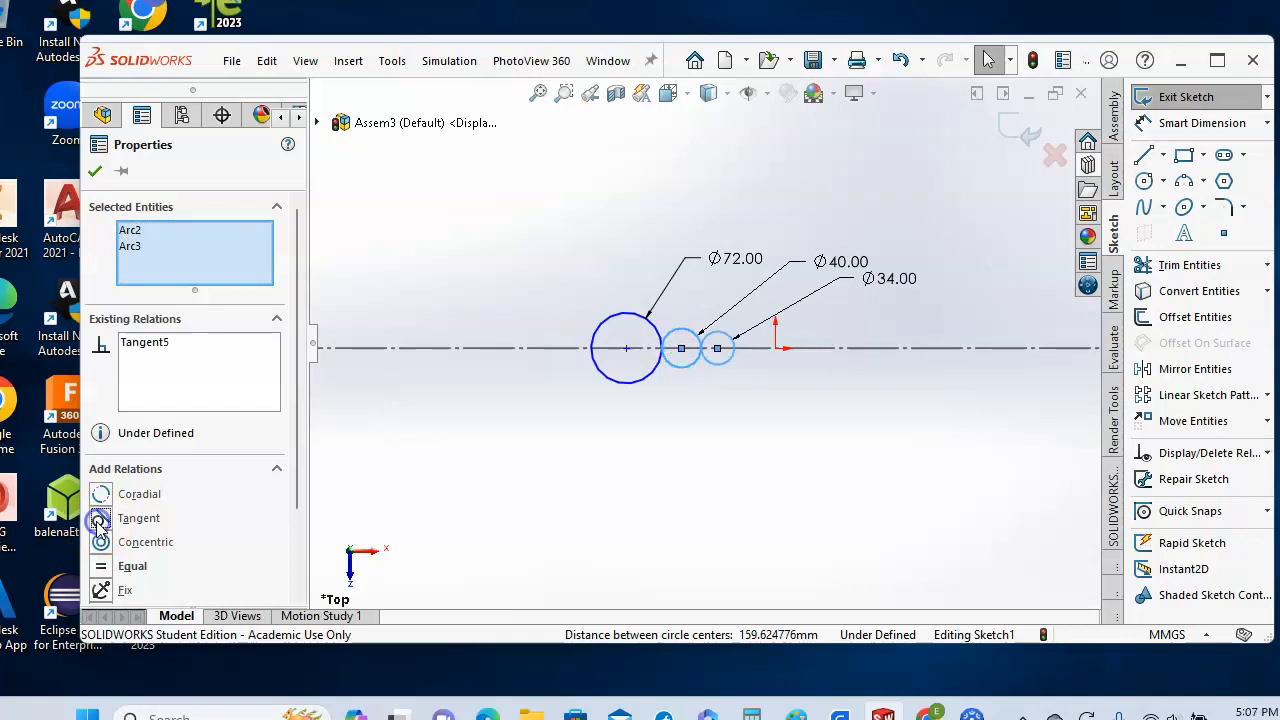
left_click(95, 171)
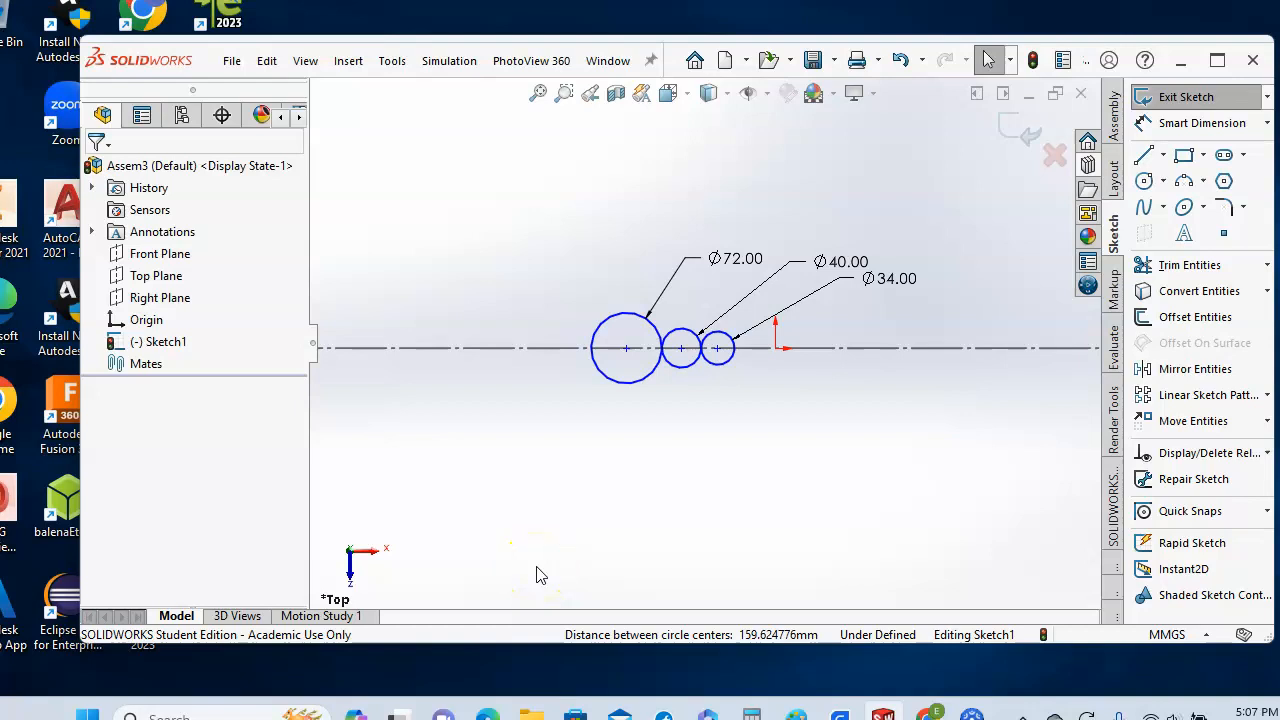
- Exit the layout sketch and save the assembly as ThreeGears in D:\gearVideo
left_click(1190, 98)
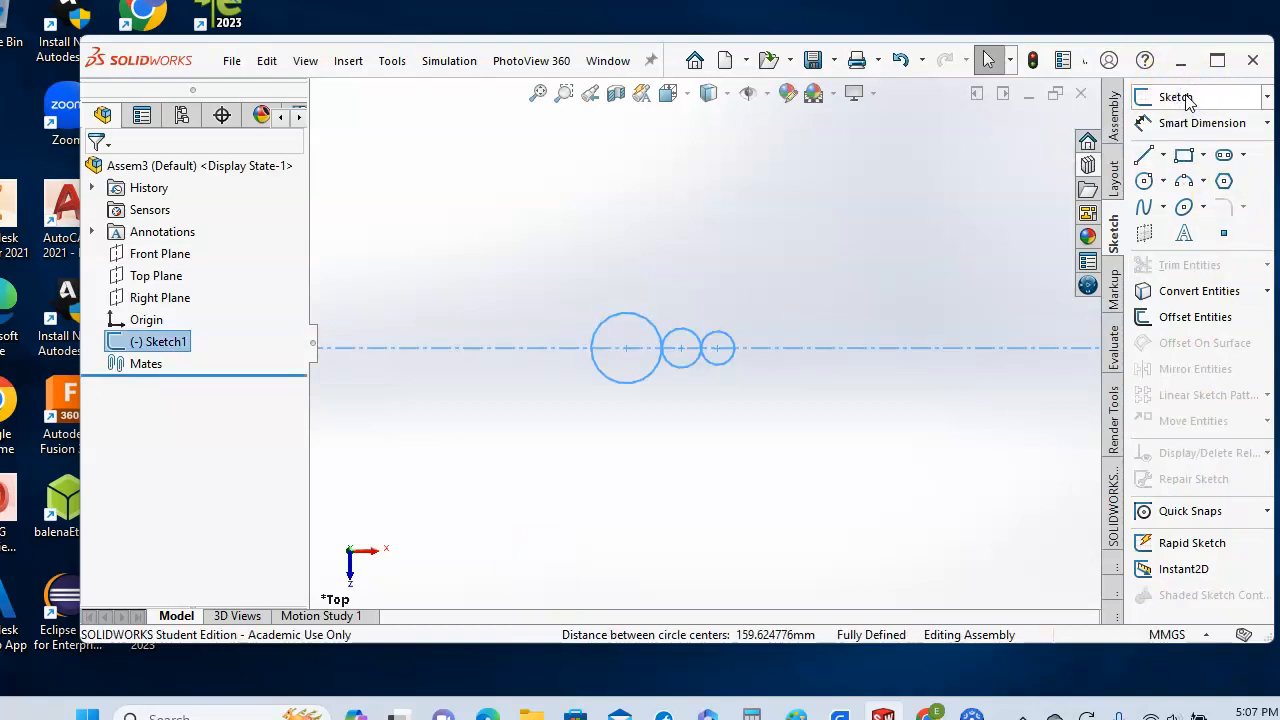
left_click(233, 62)
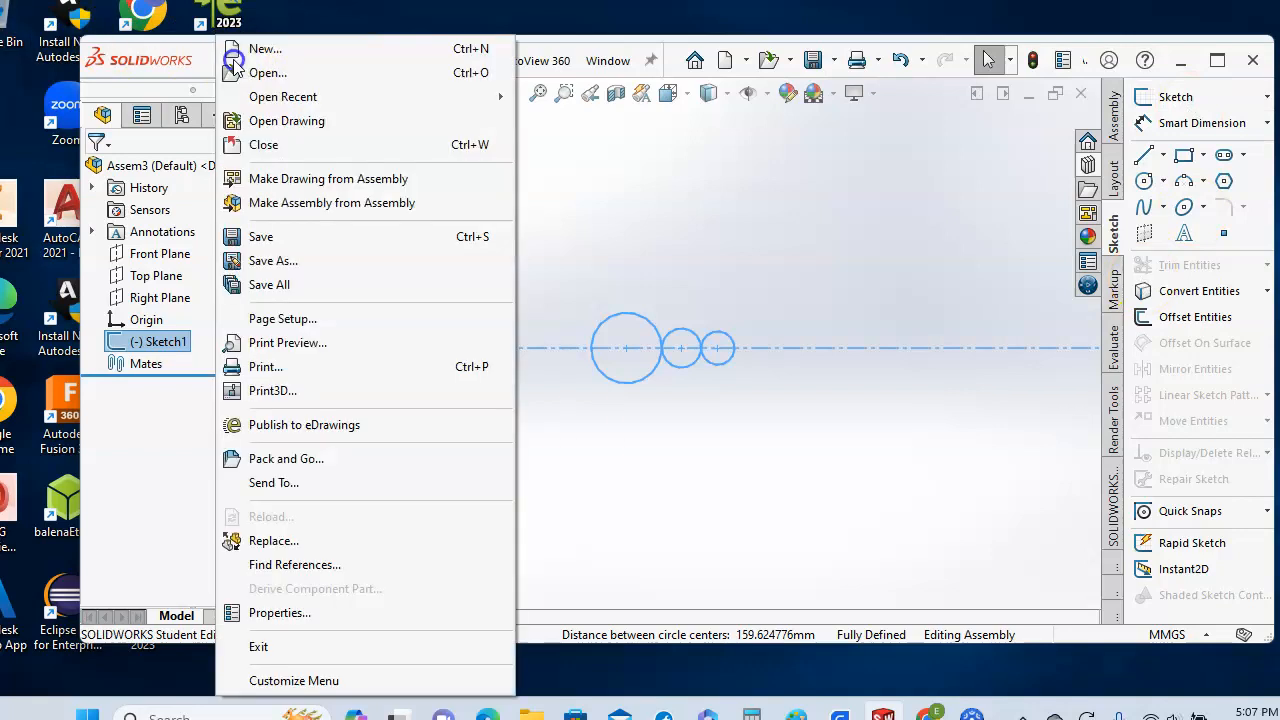
left_click(257, 241)
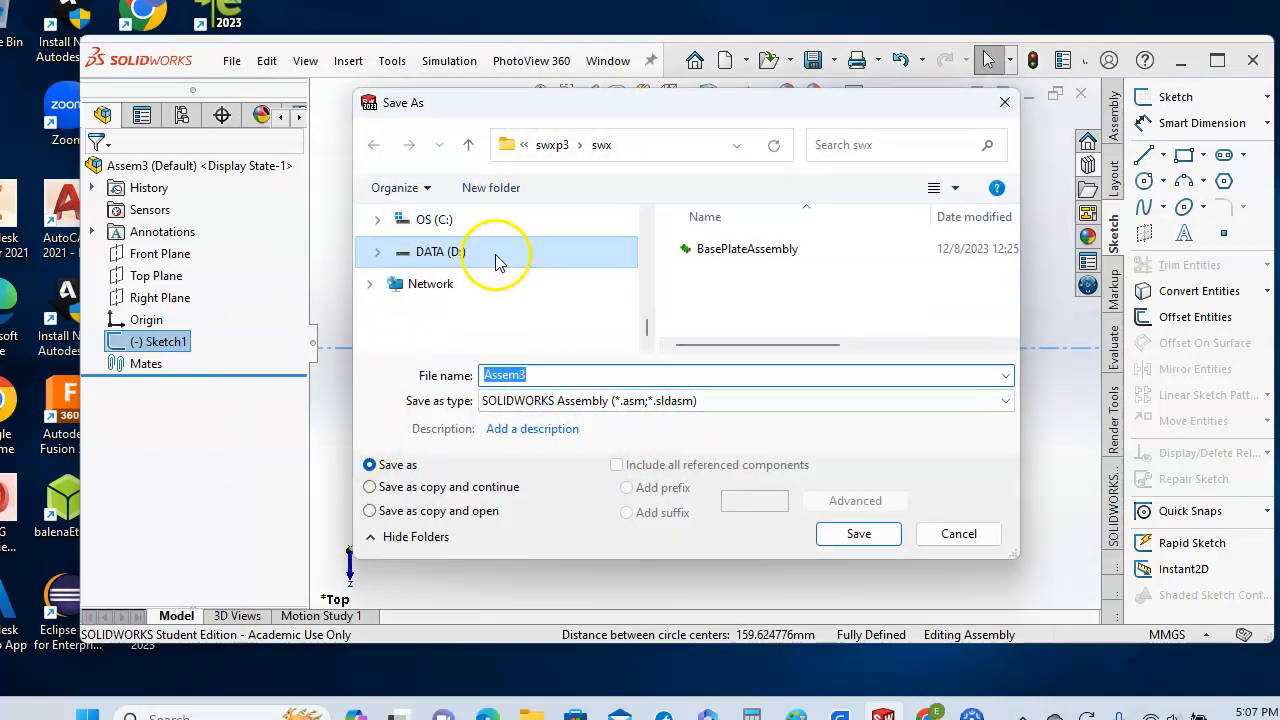
left_click(377, 253)
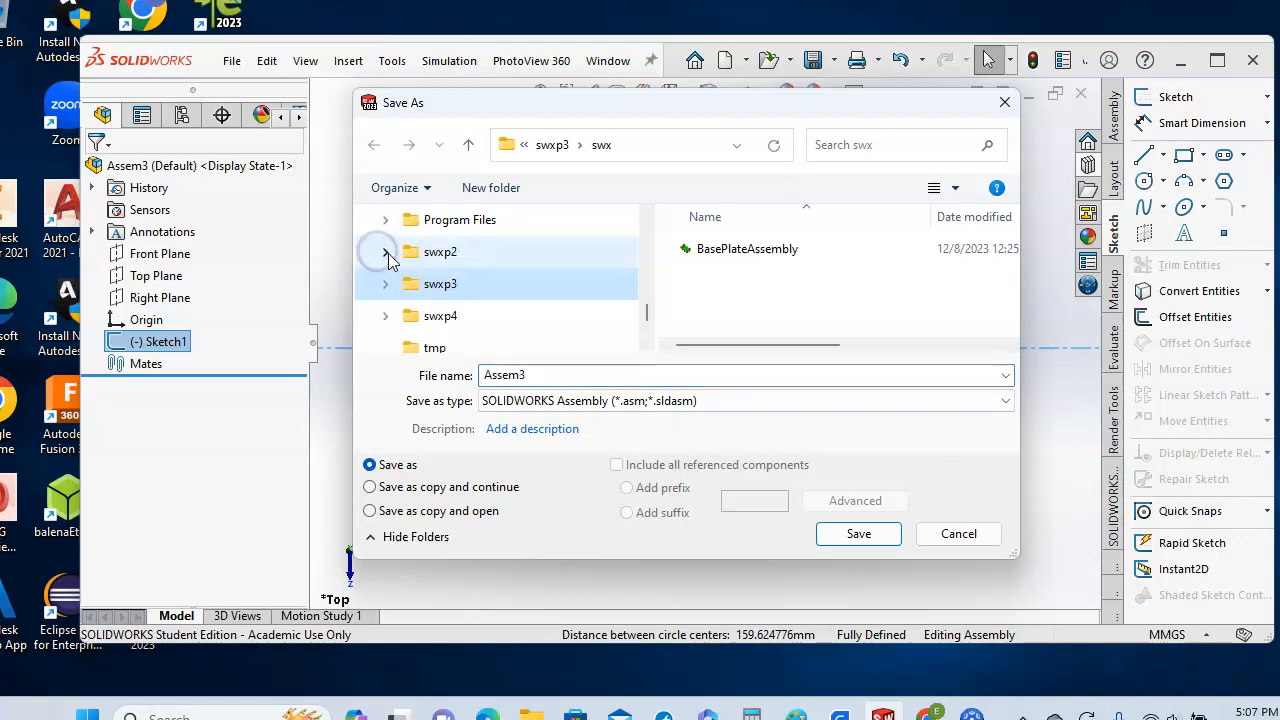
scroll(403, 274, "down", 2)
scroll(403, 280, "up", 3)
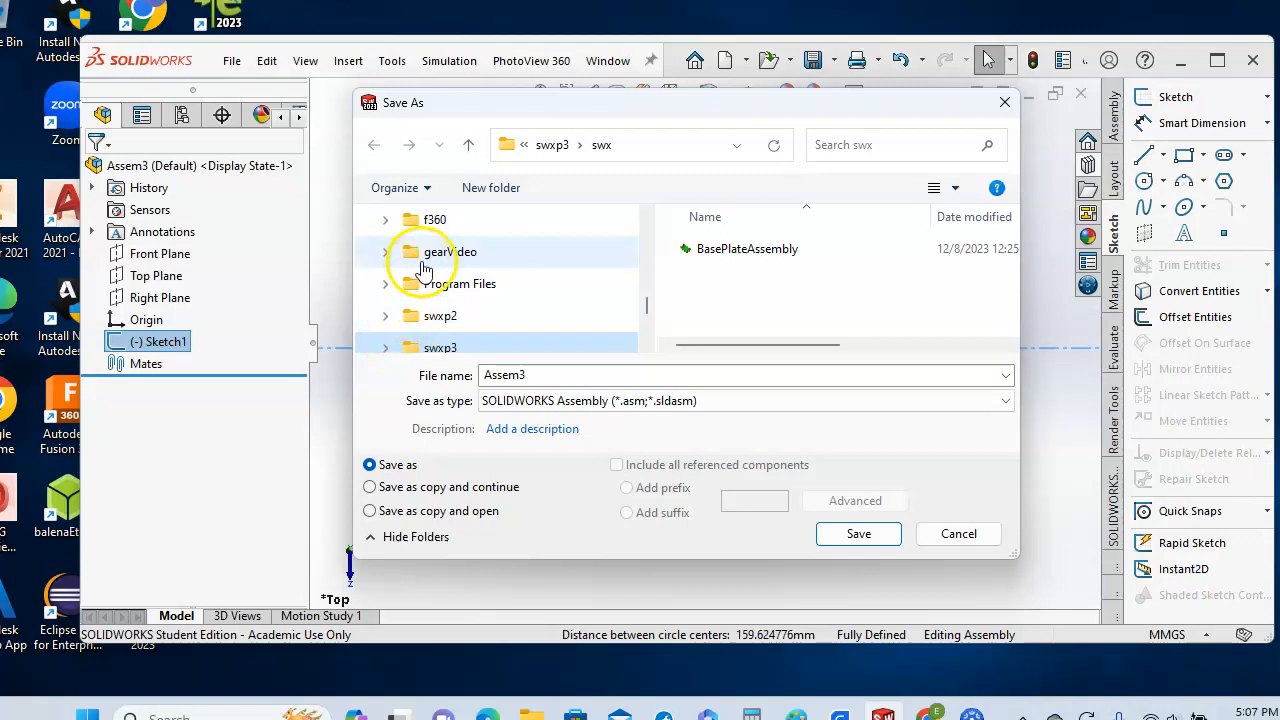
left_click(408, 252)
left_click_drag(537, 373, 497, 374)
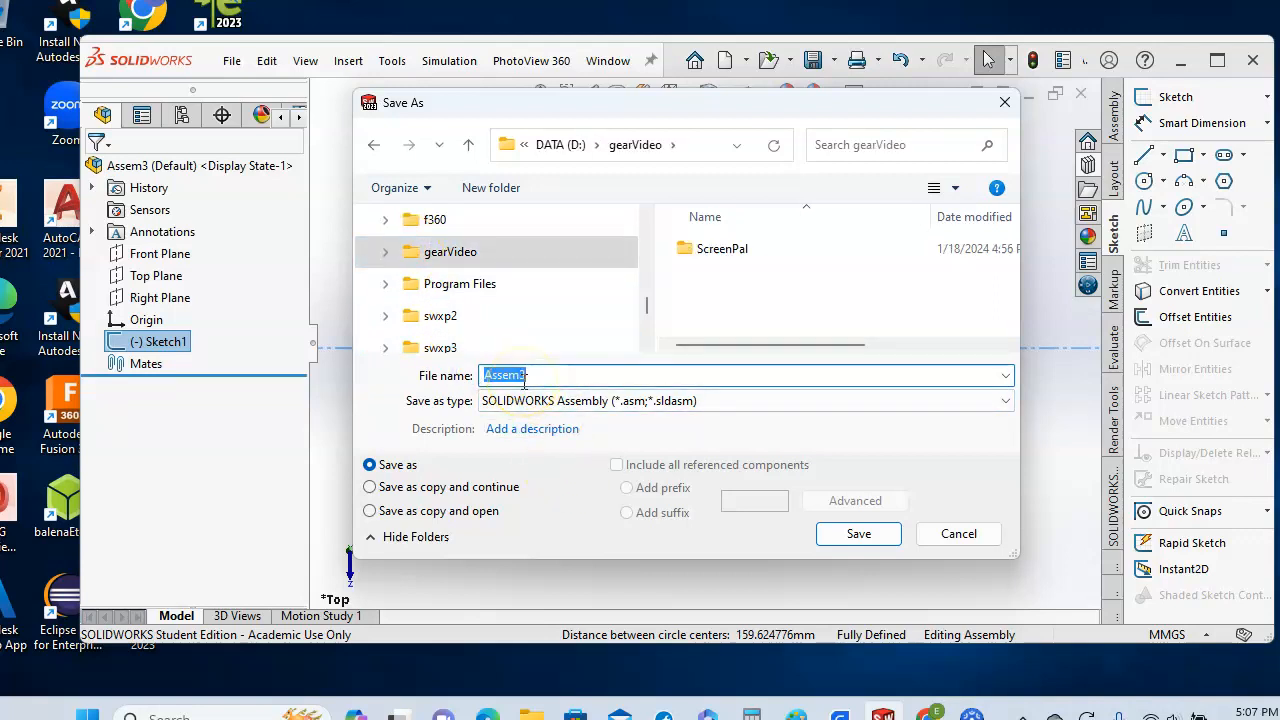
type("Th")
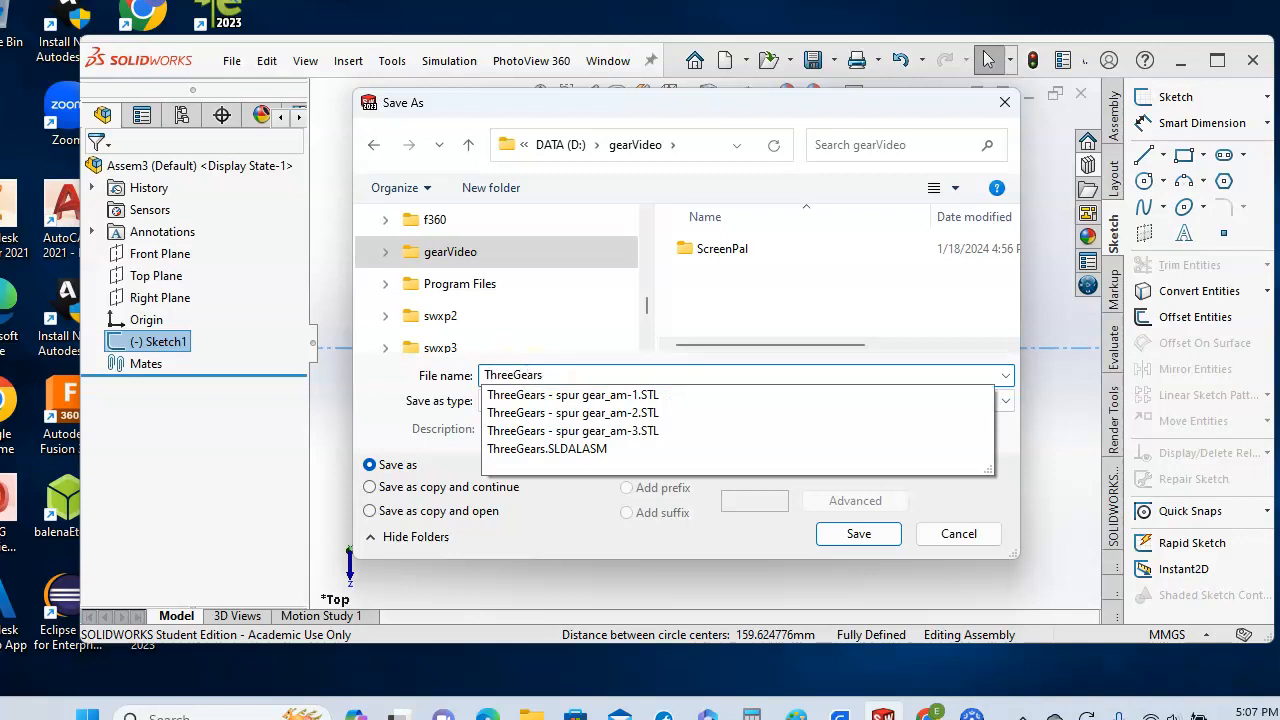
type("reeGears")
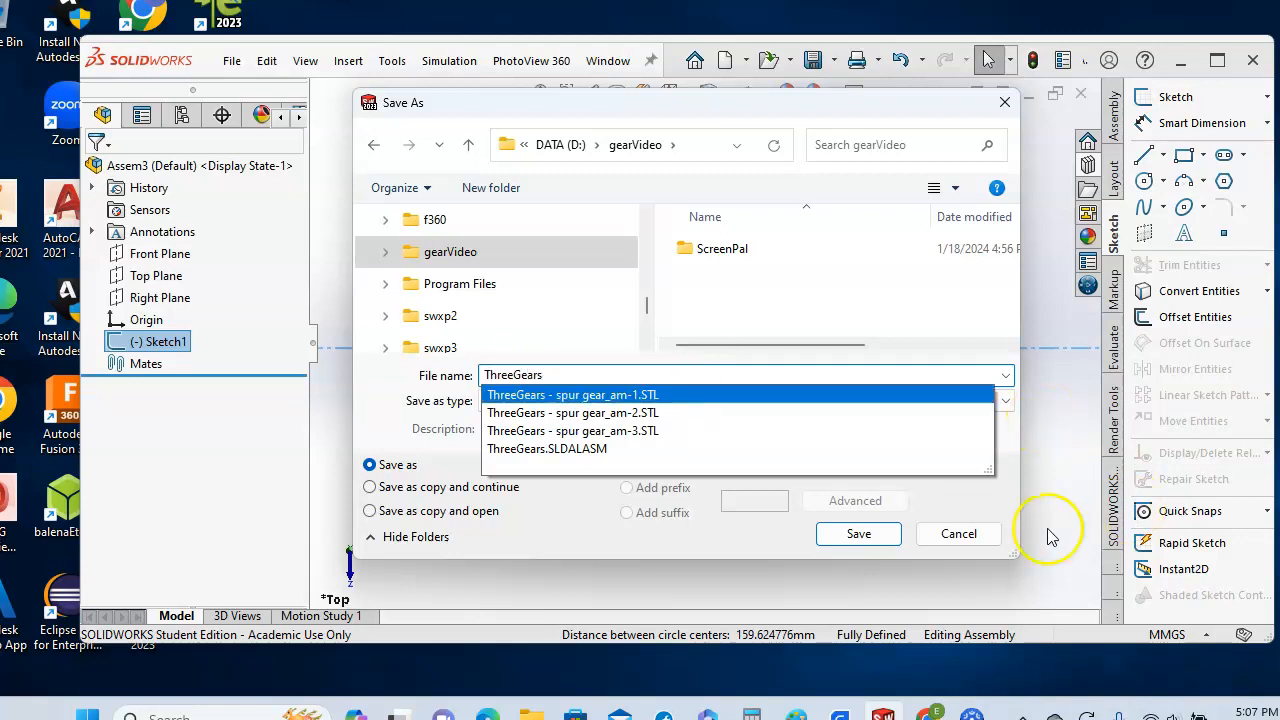
left_click(880, 535)
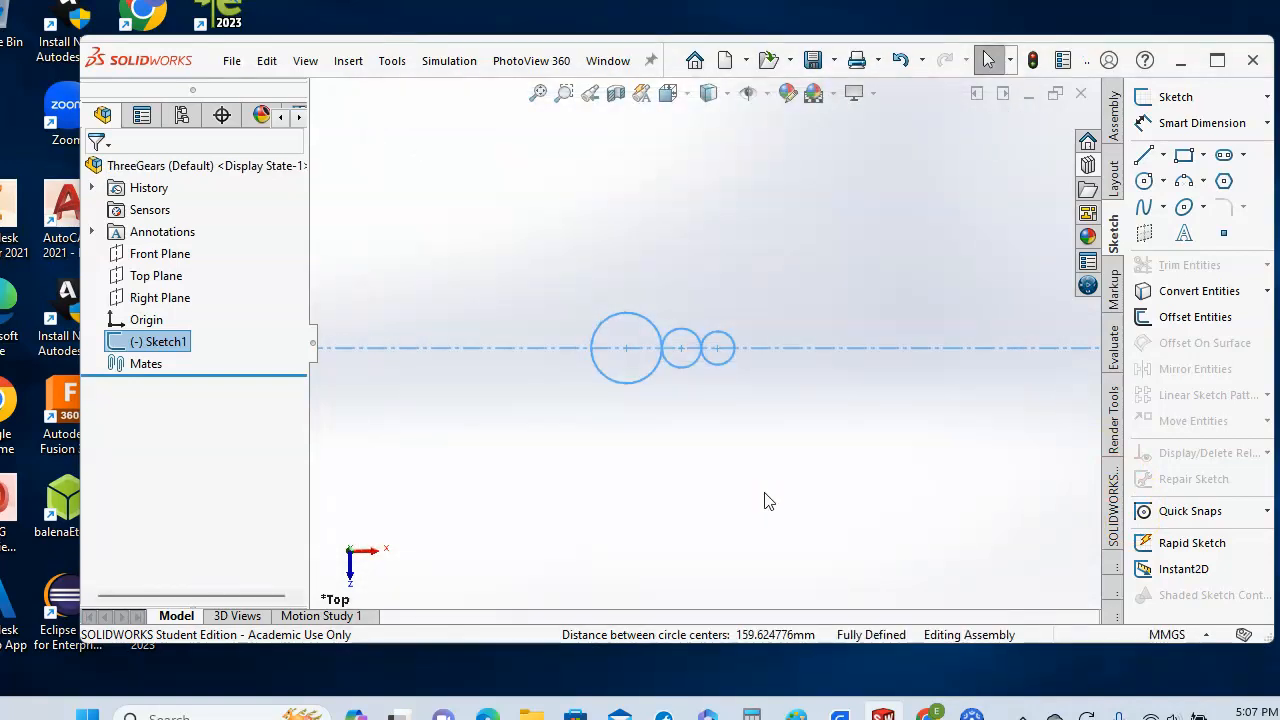
- Drag a Spur Gear from Toolbox > ANSI Metric > Power Transmission > Gears into the assembly
left_click(757, 441)
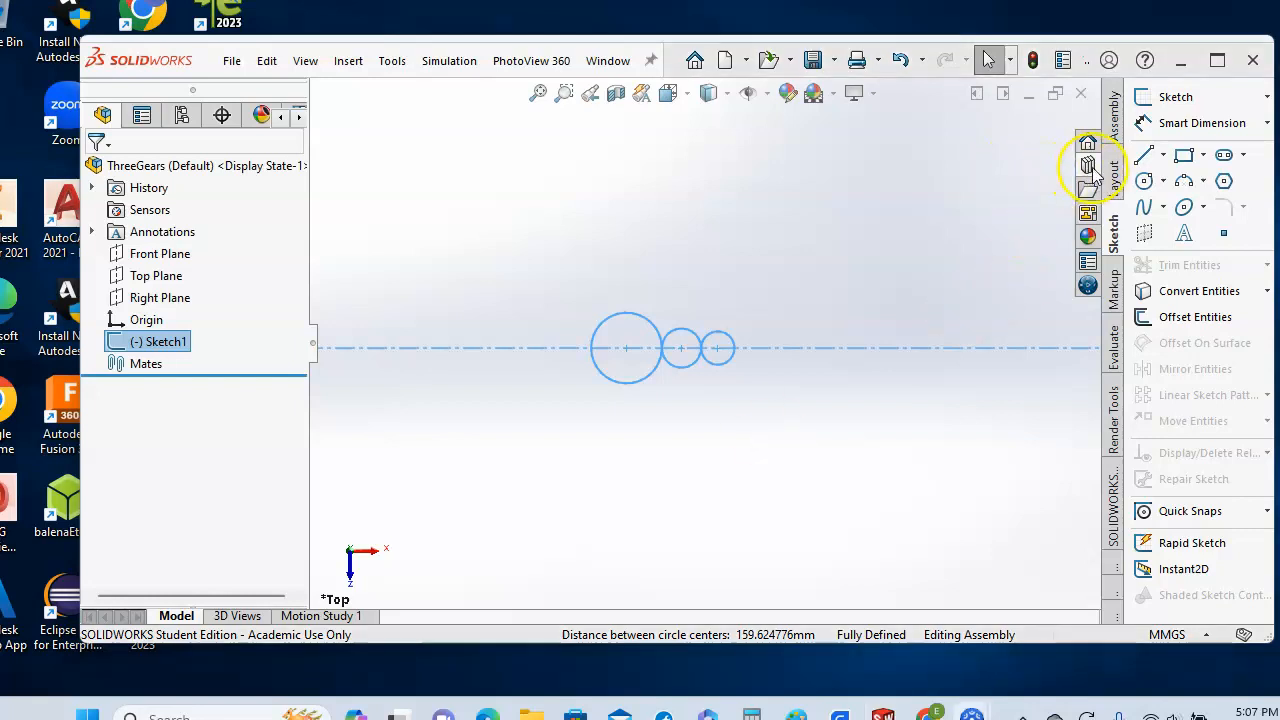
left_click(1089, 167)
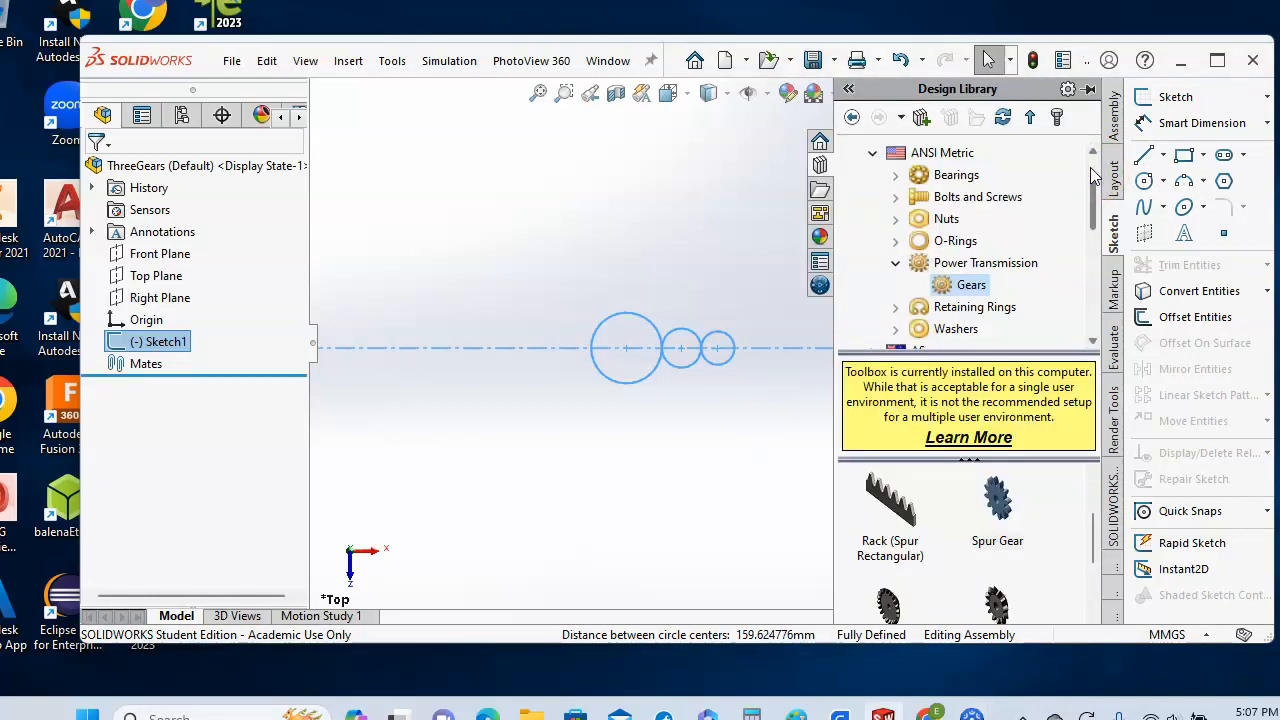
scroll(862, 163, "up", 2)
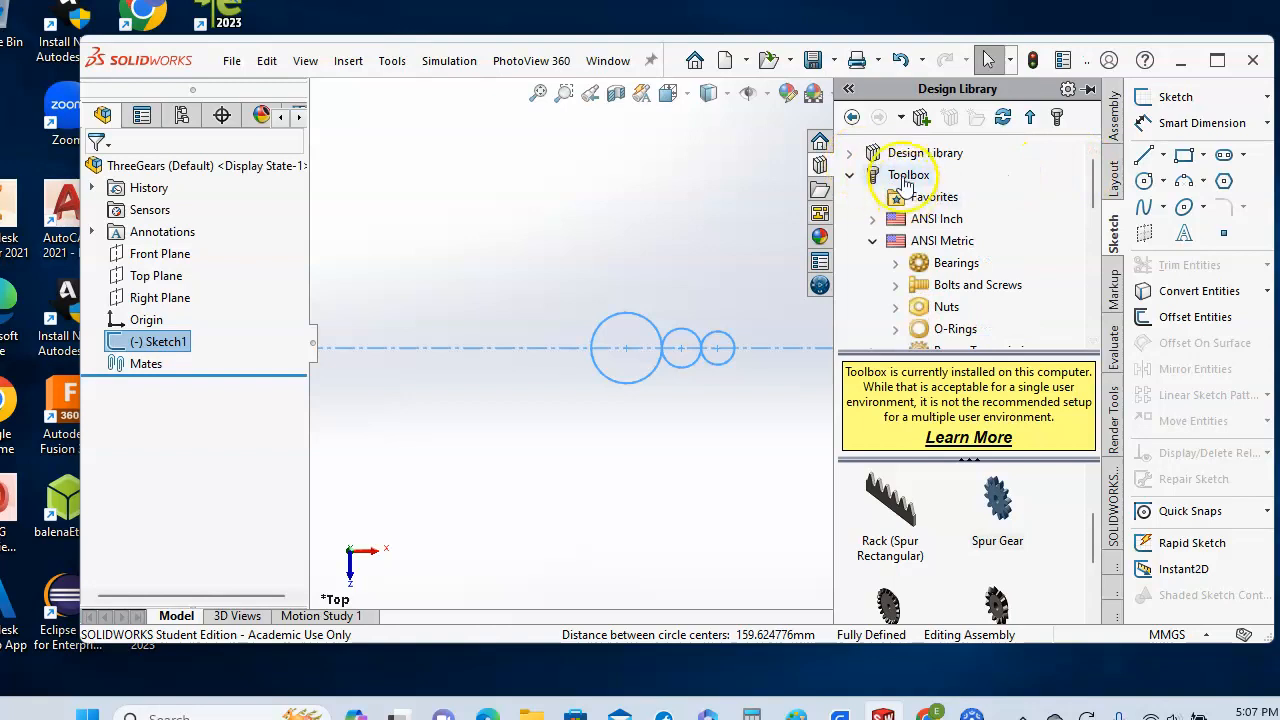
left_click(907, 176)
left_click(850, 175)
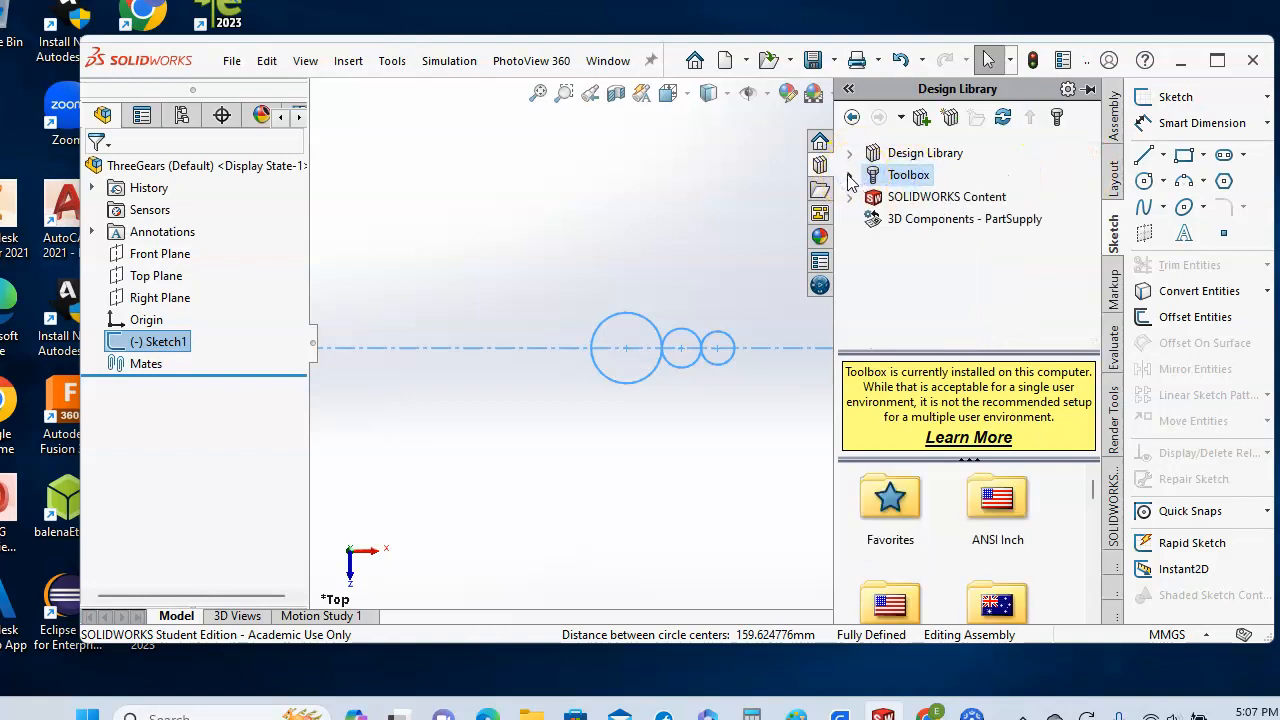
left_click(850, 176)
left_click(903, 224)
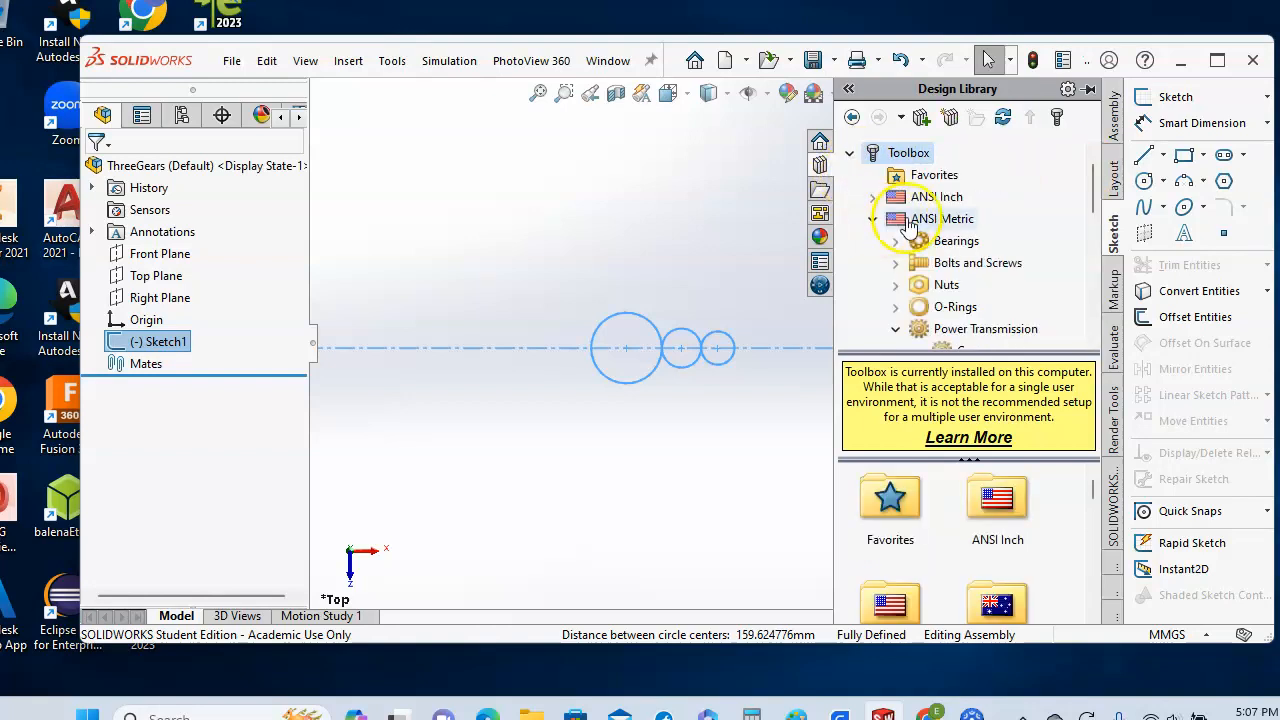
scroll(929, 320, "down", 2)
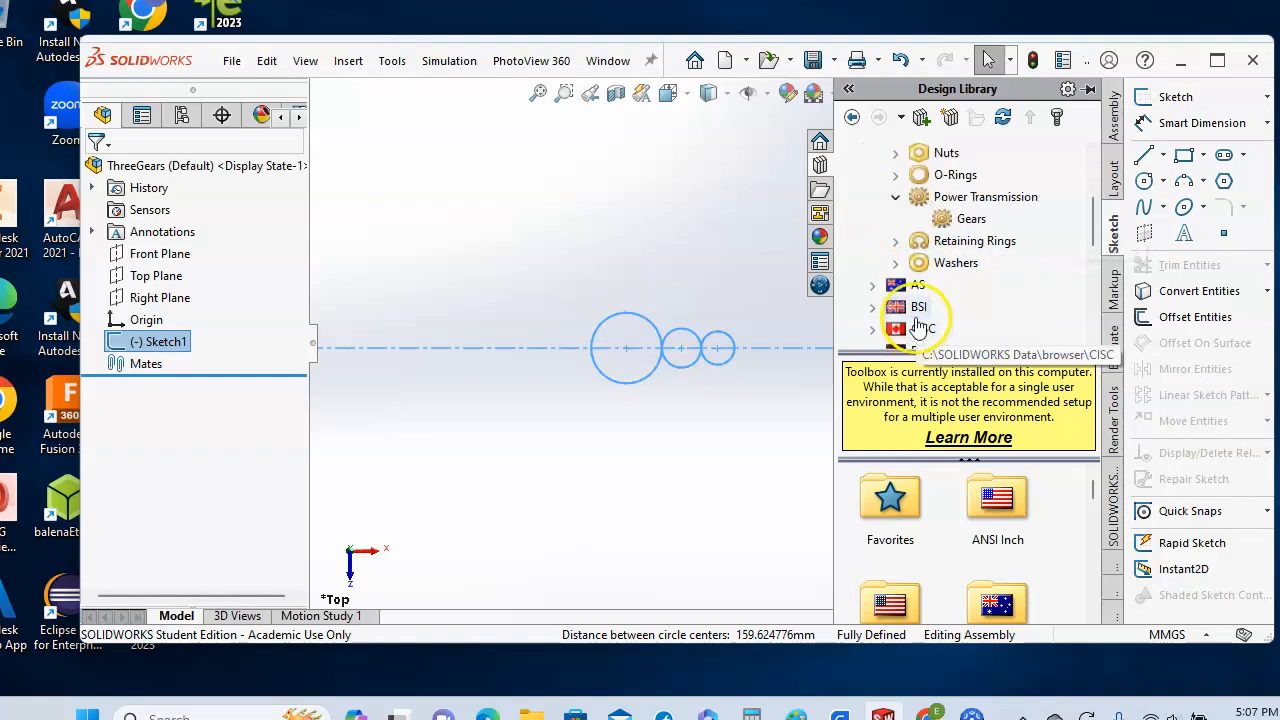
left_click(970, 218)
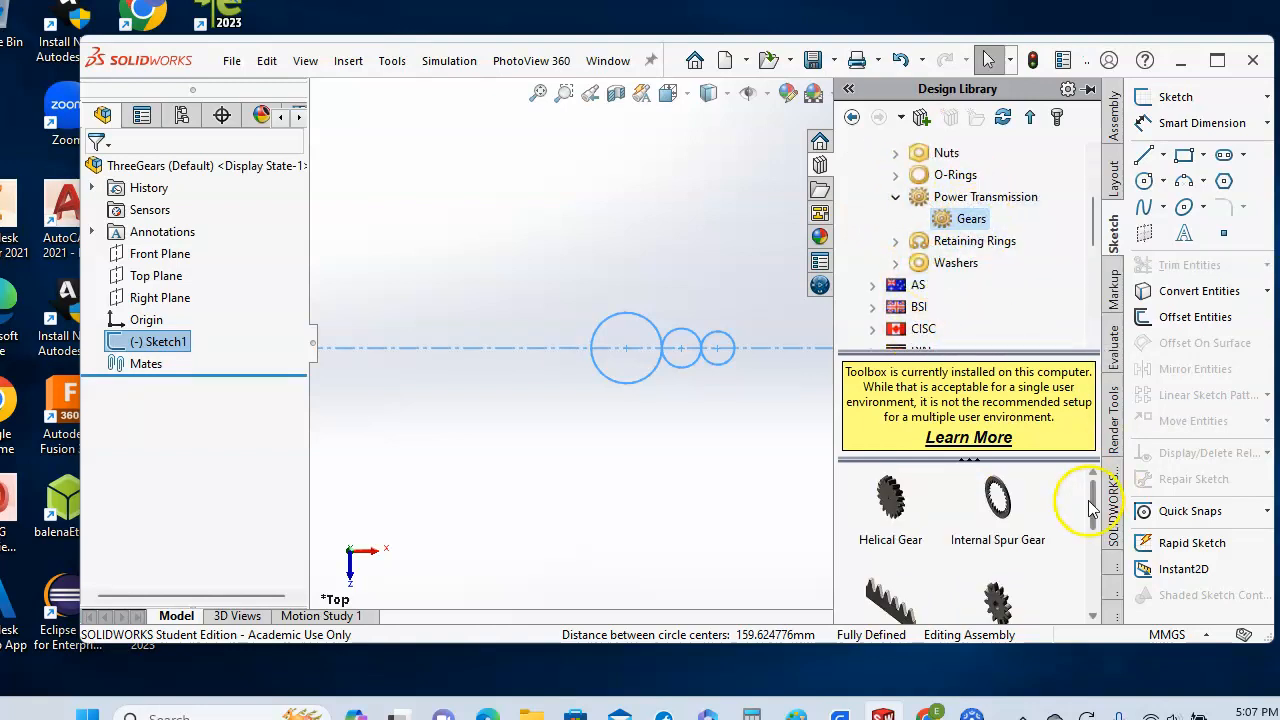
left_click_drag(1092, 510, 1095, 528)
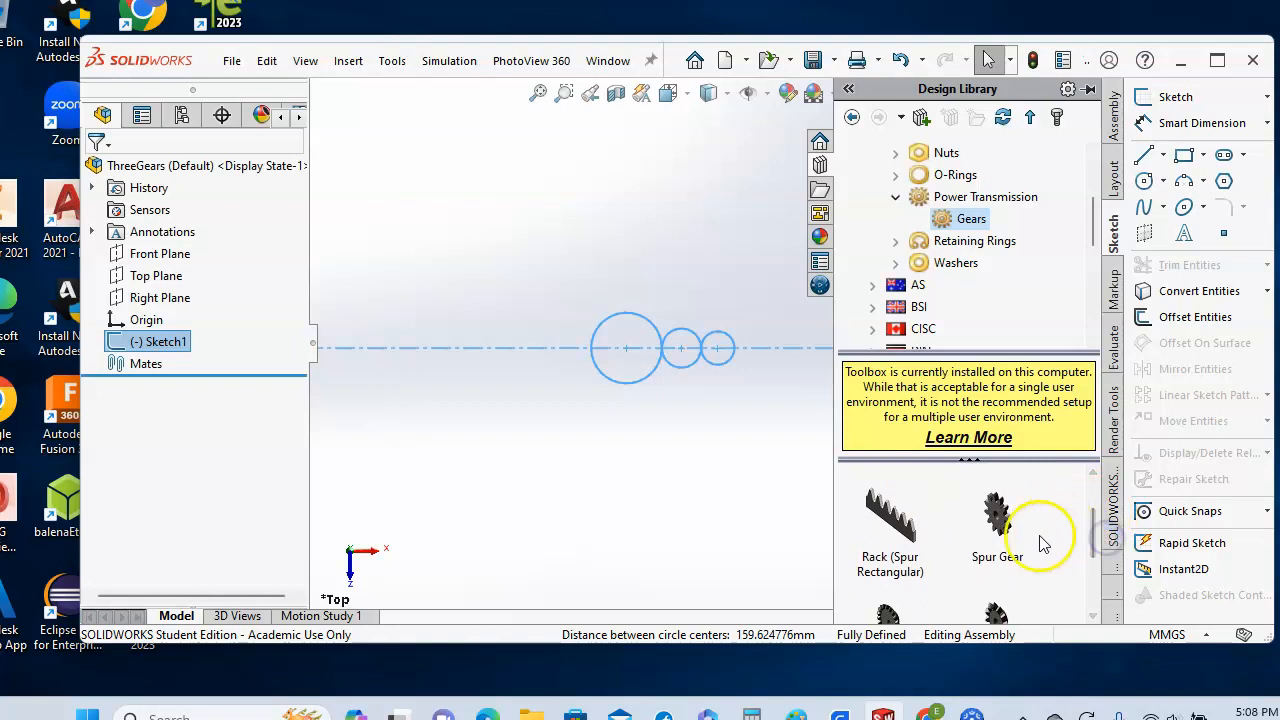
left_click_drag(997, 516, 509, 390)
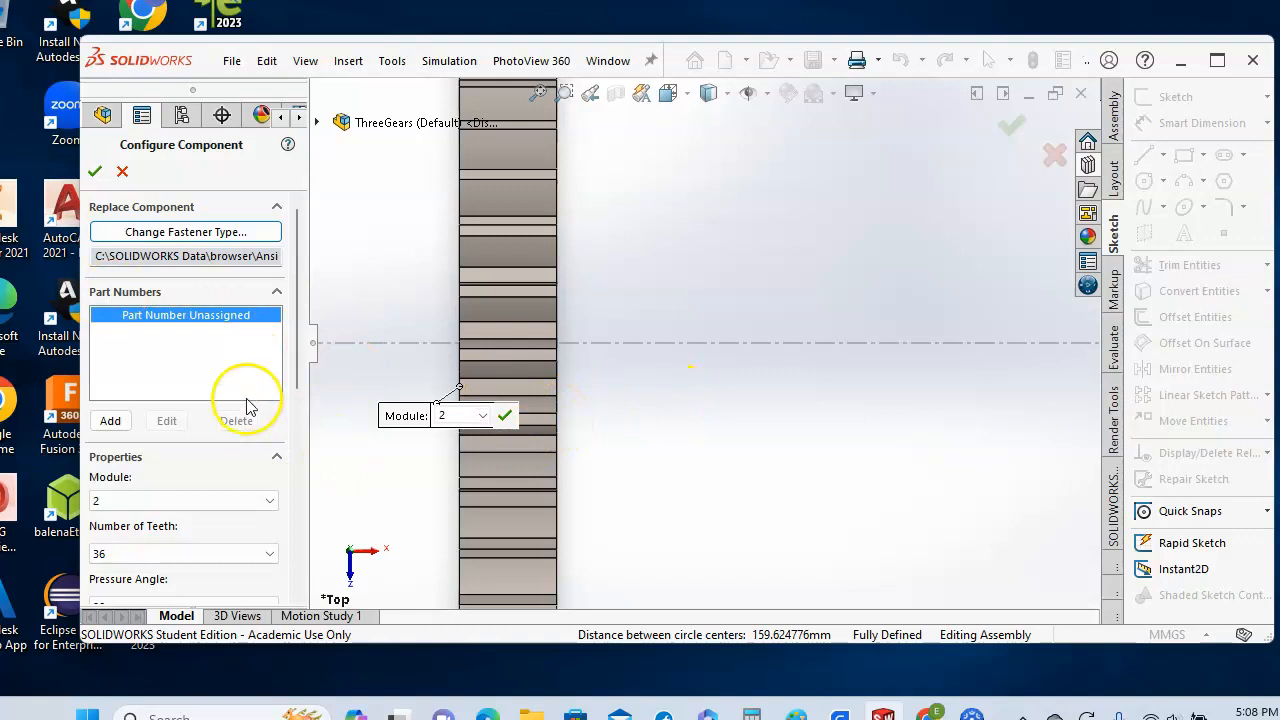
- Configure the spur gear: module 2, 36 teeth, 20° pressure angle, 10 mm face width, no hub
left_click_drag(297, 333, 303, 432)
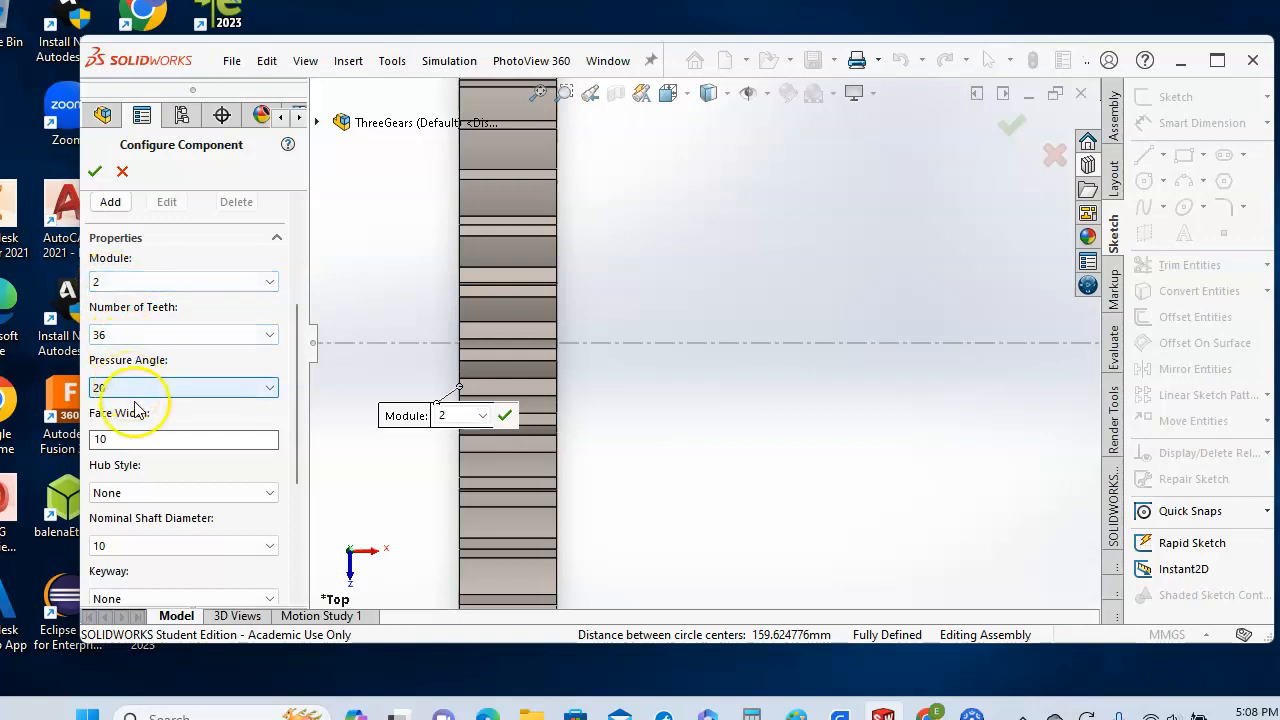
left_click_drag(297, 445, 309, 537)
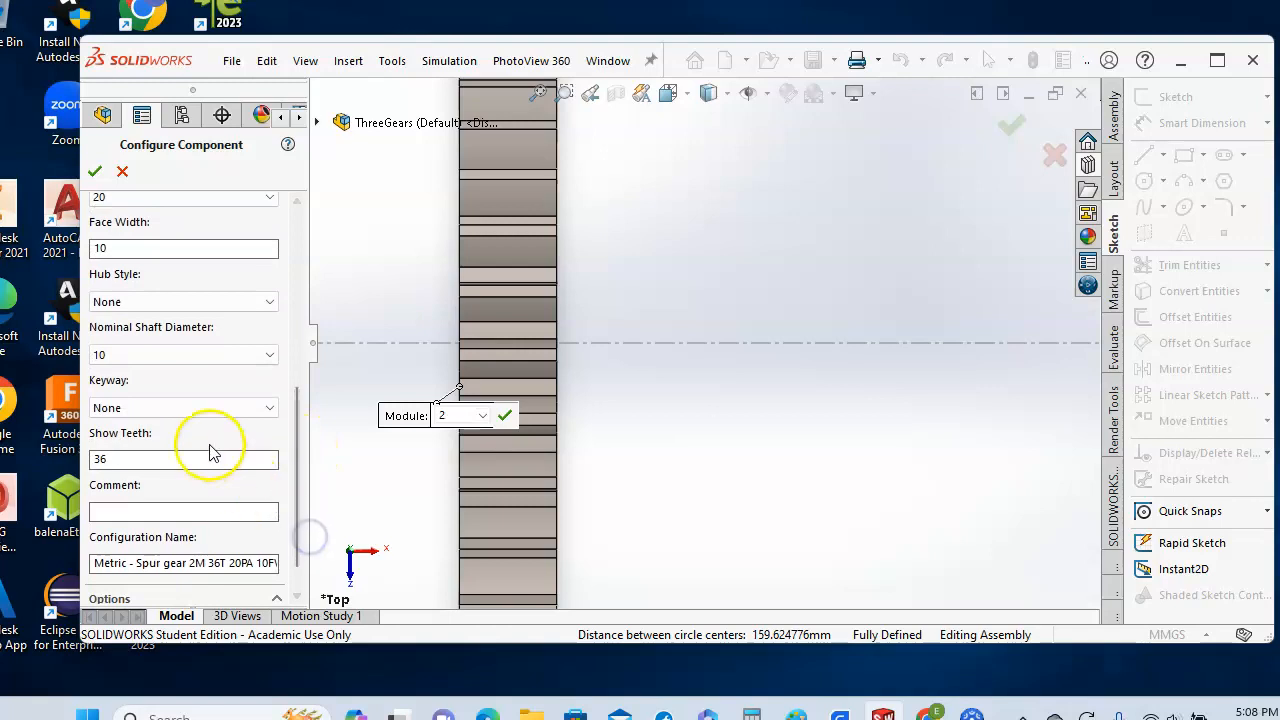
- Accept the 2M 36T gear and drop two more copies of it into the graphics area
left_click(96, 173)
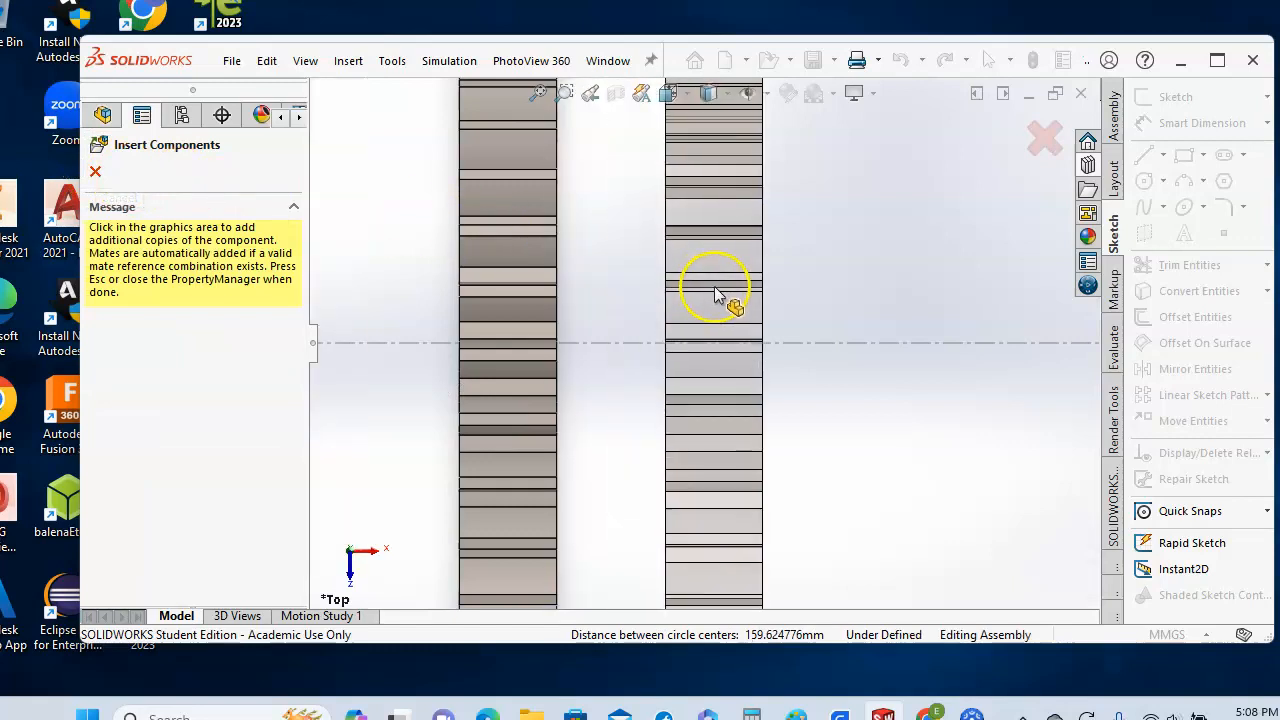
left_click(714, 289)
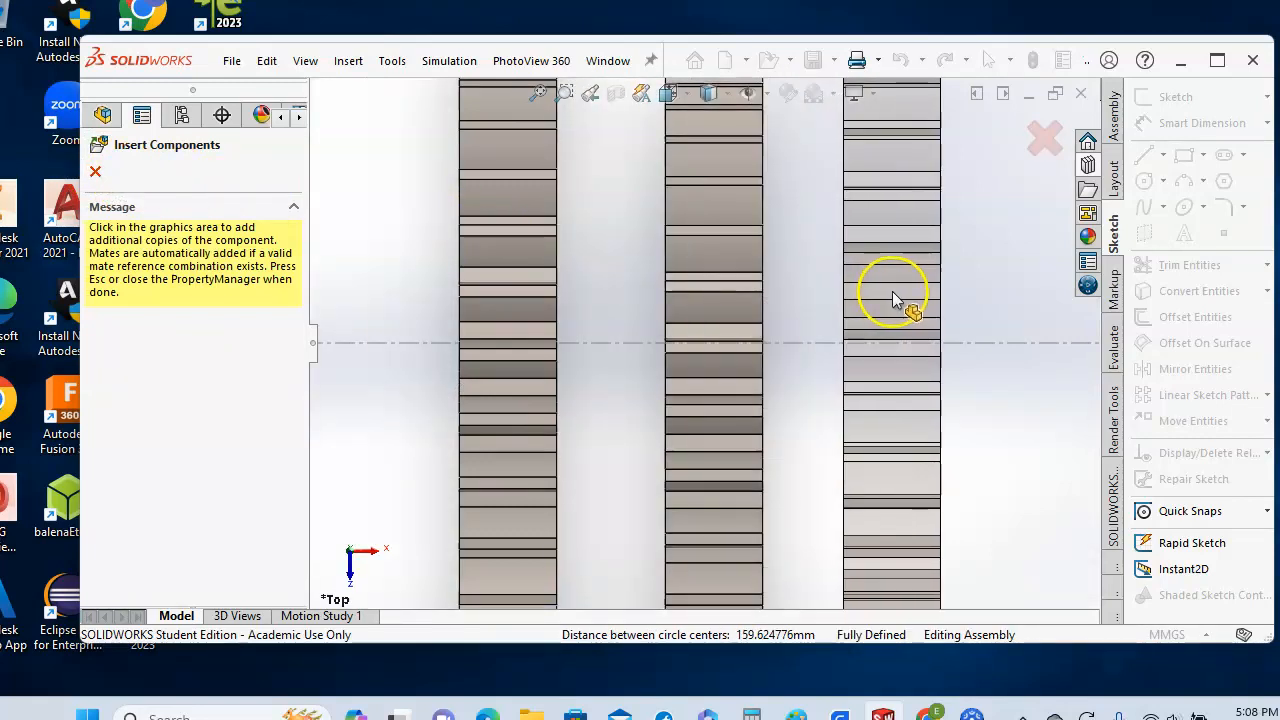
left_click(893, 296)
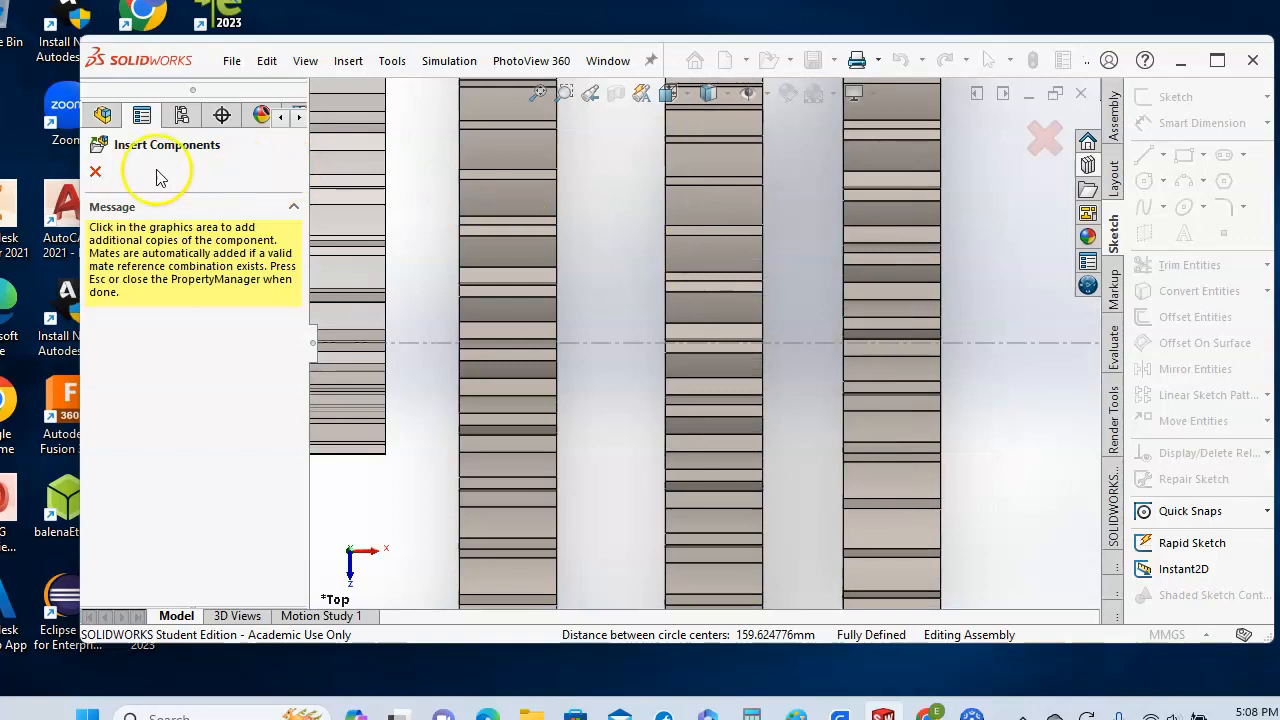
left_click(96, 175)
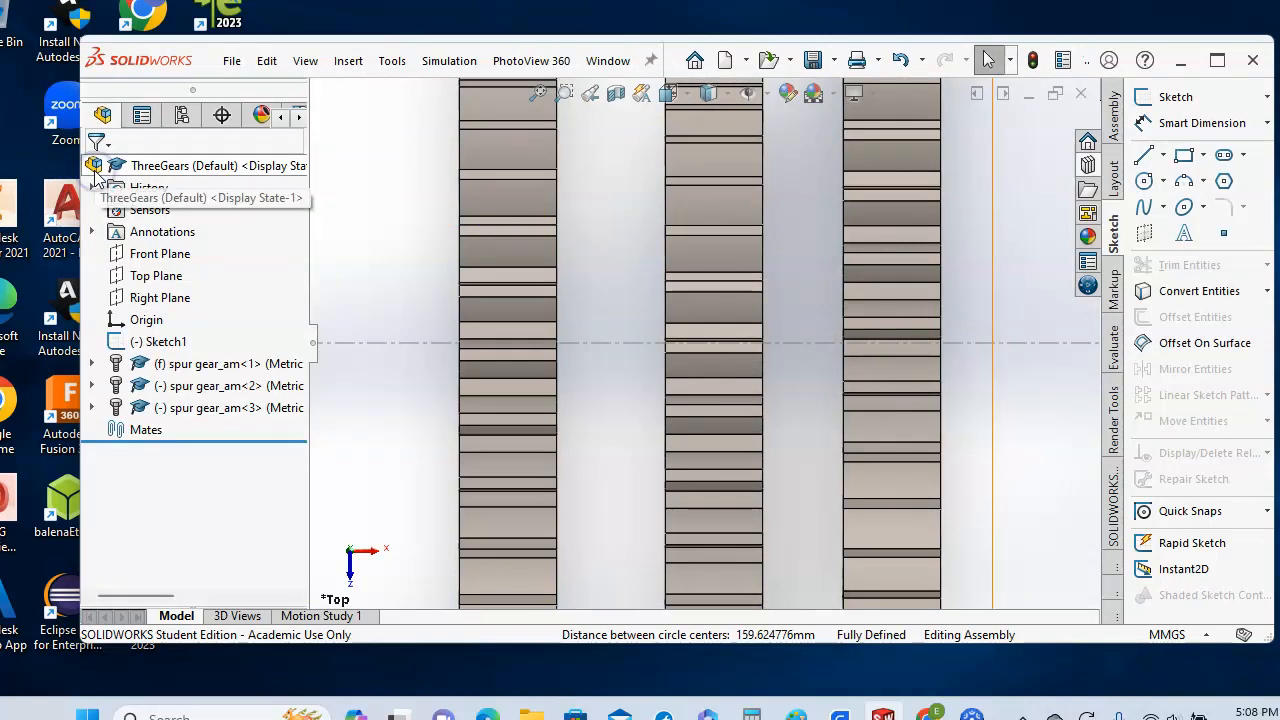
- Reconfigure Toolbox component spur gear_am<2> to 20 teeth
left_click(190, 392)
right_click(193, 392)
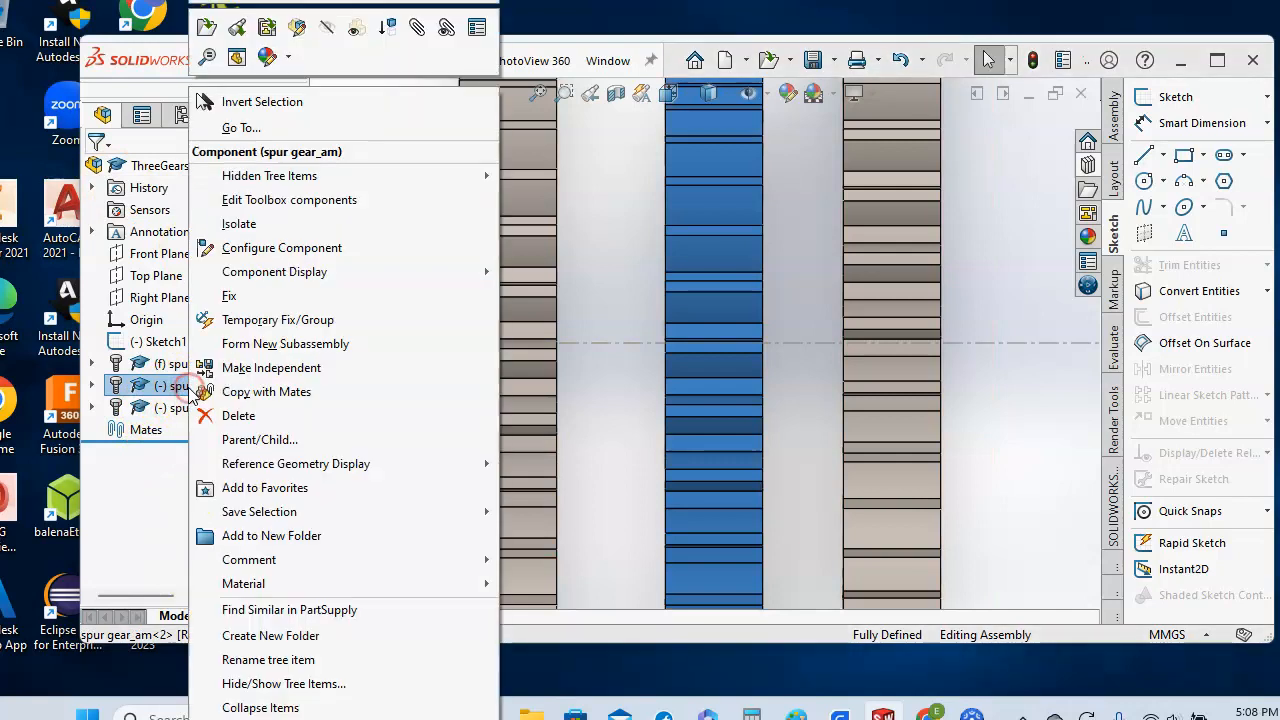
left_click(310, 200)
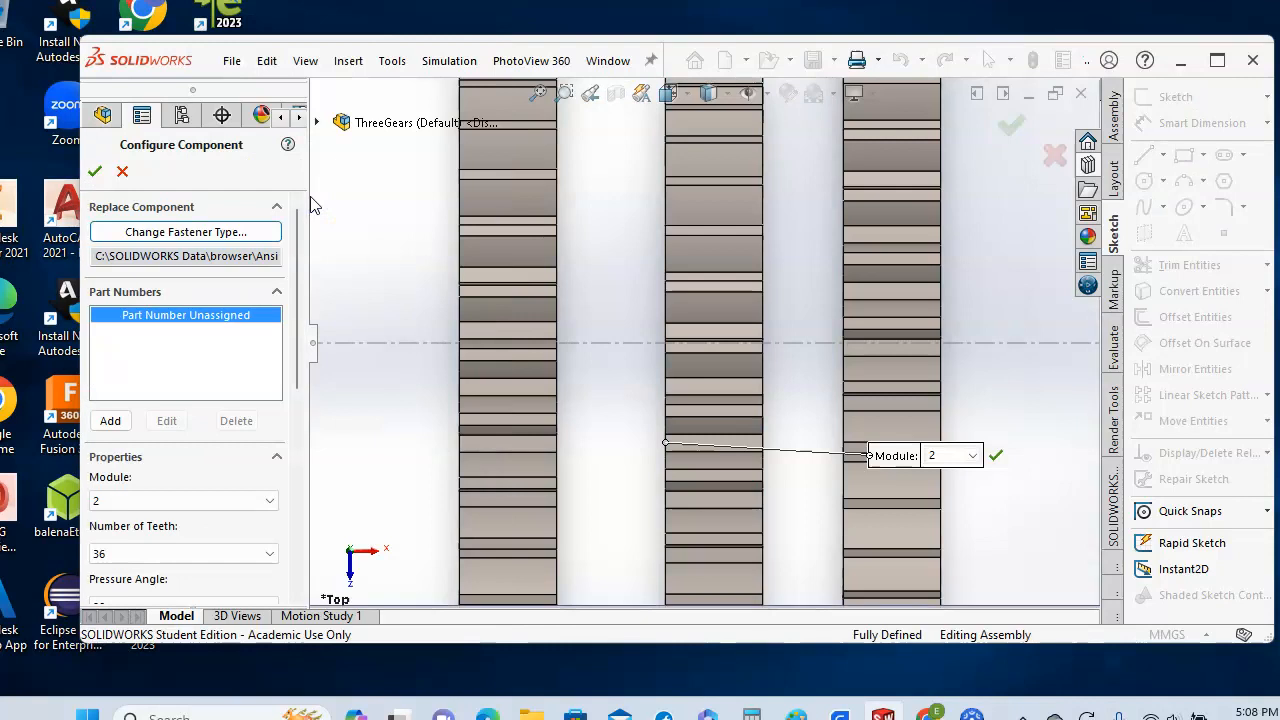
left_click_drag(298, 343, 295, 438)
left_click(270, 347)
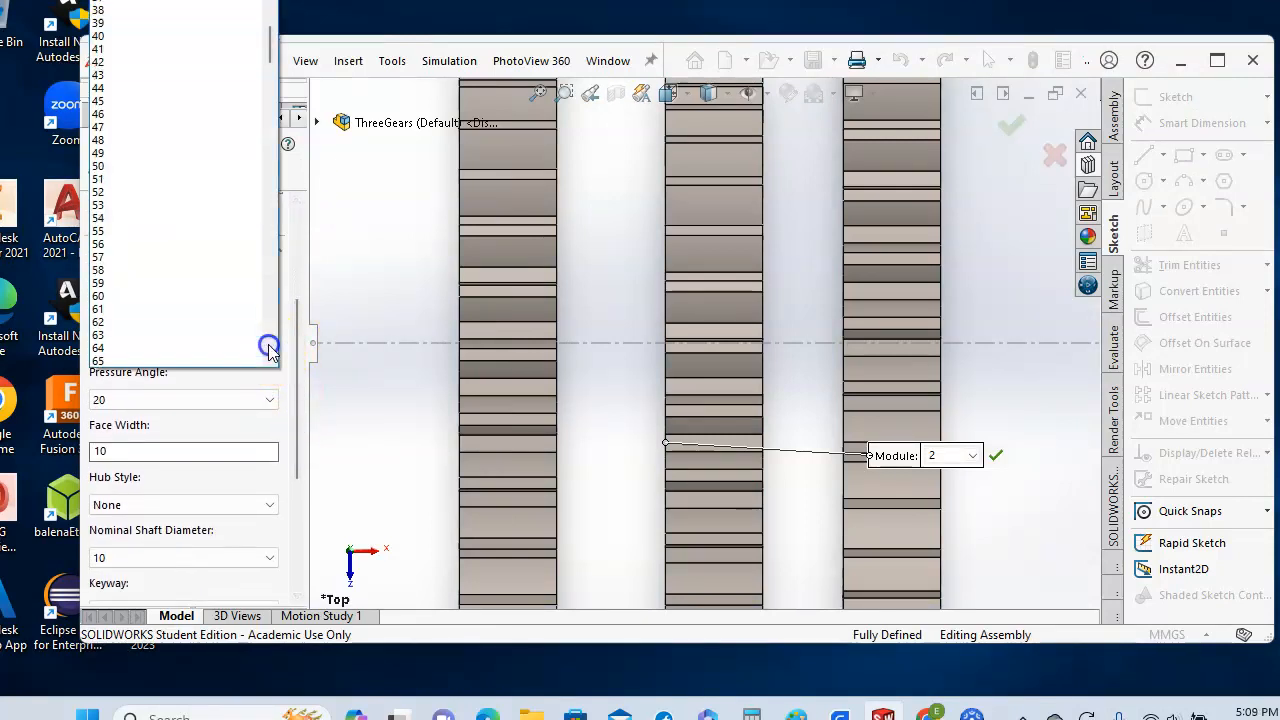
scroll(205, 217, "up", 5)
scroll(205, 217, "up", 4)
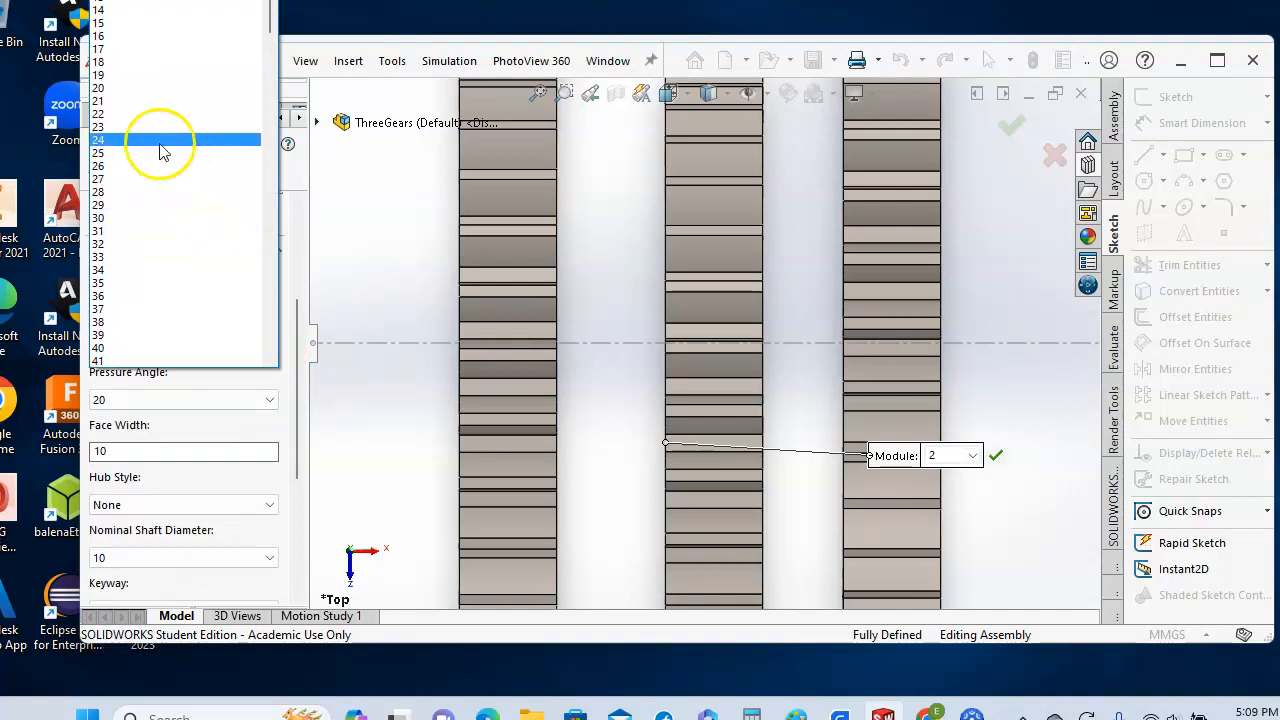
left_click(114, 88)
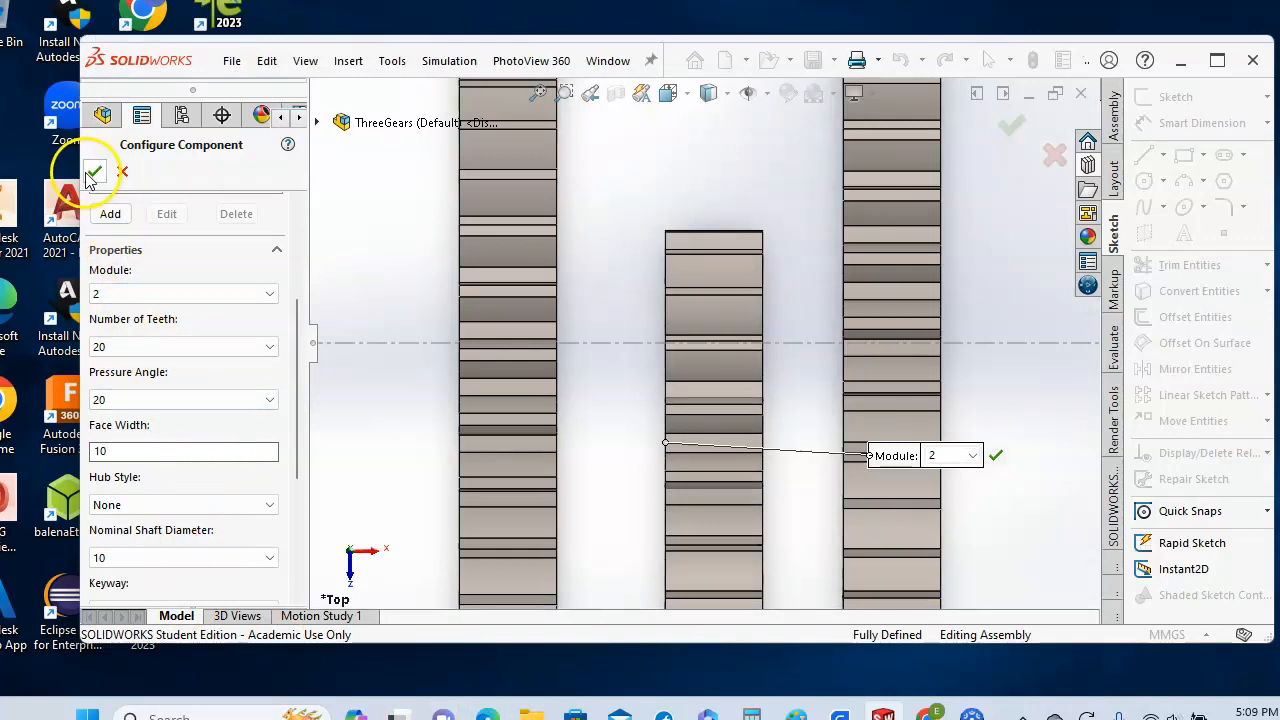
left_click(94, 175)
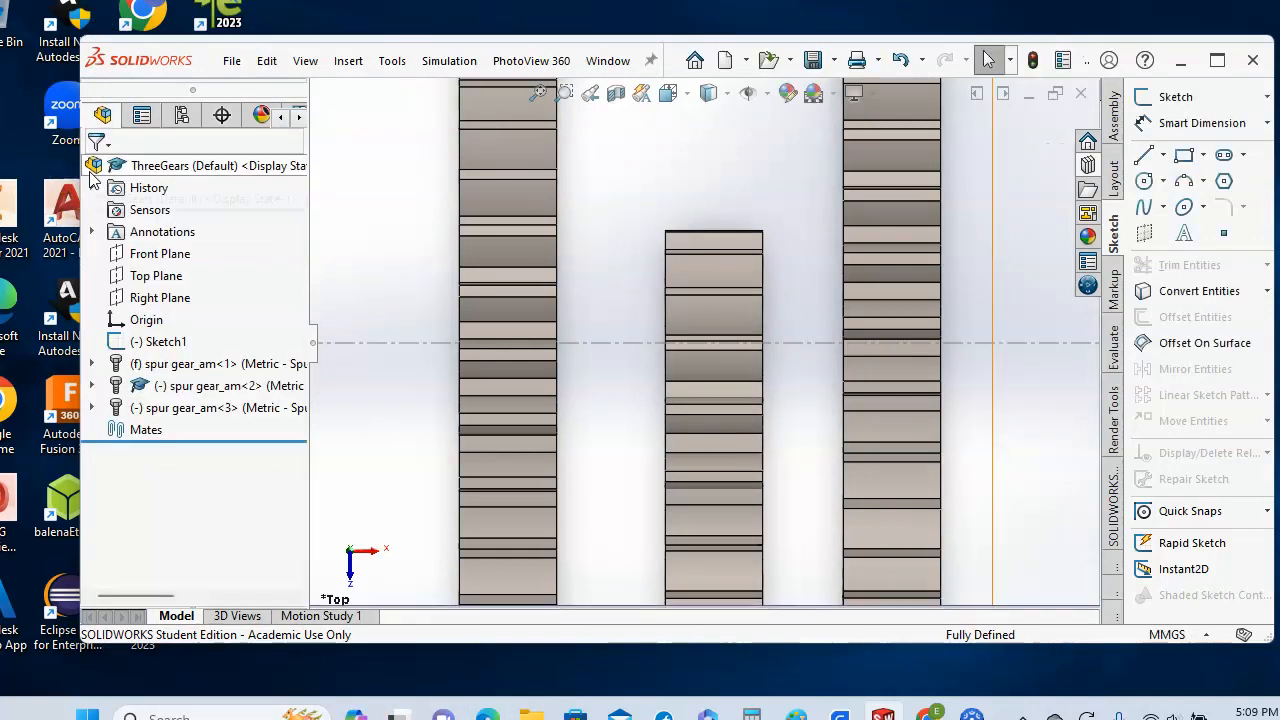
- Reconfigure Toolbox component spur gear_am<3> to 17 teeth
left_click(209, 410)
right_click(209, 408)
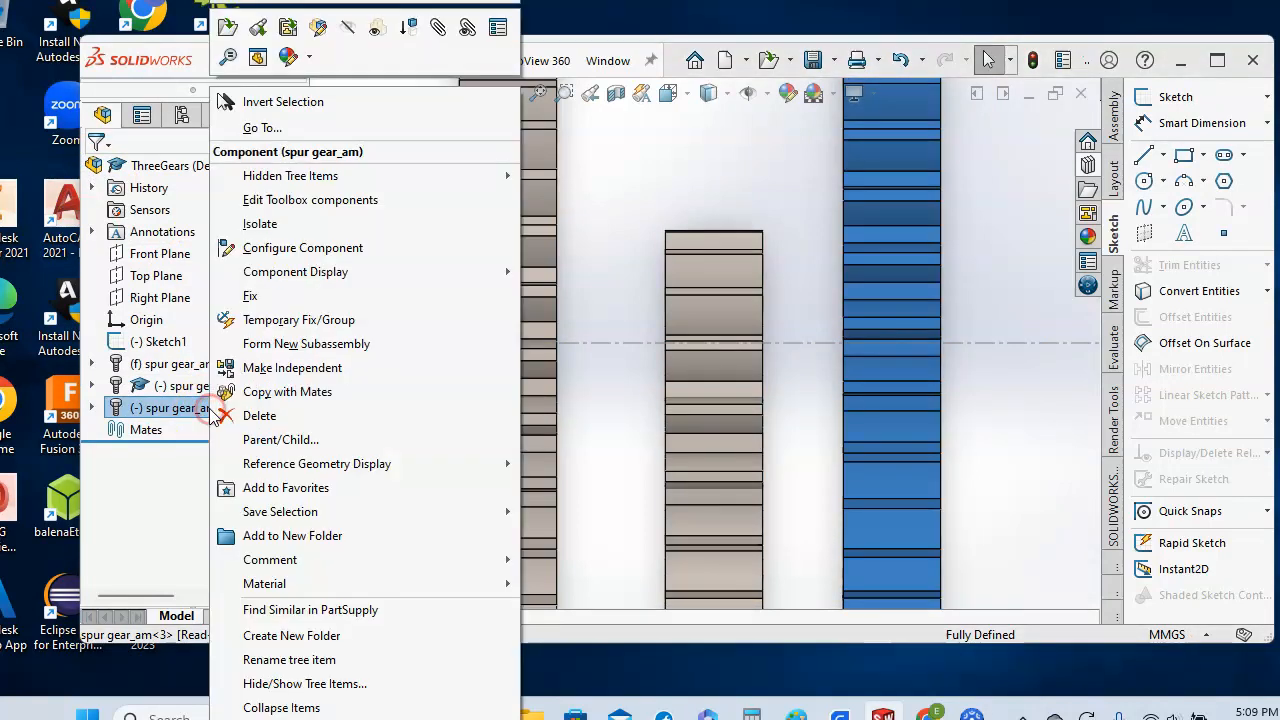
left_click(277, 202)
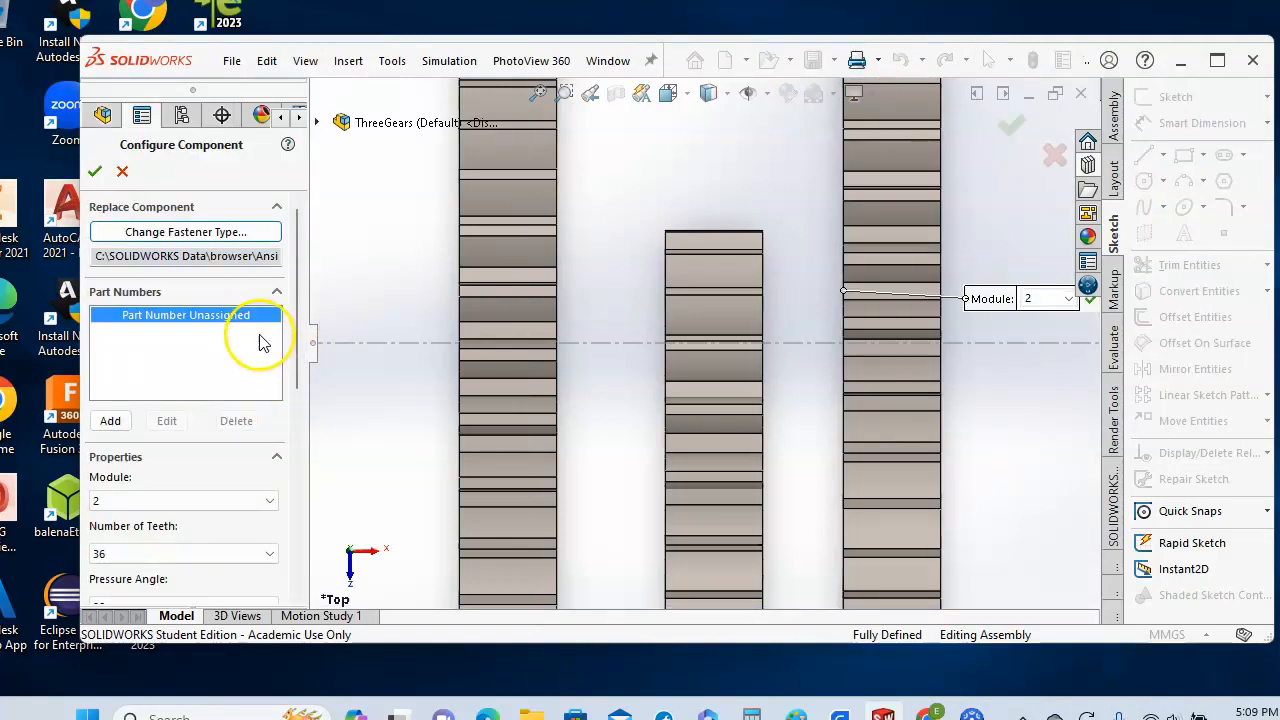
left_click_drag(299, 342, 300, 420)
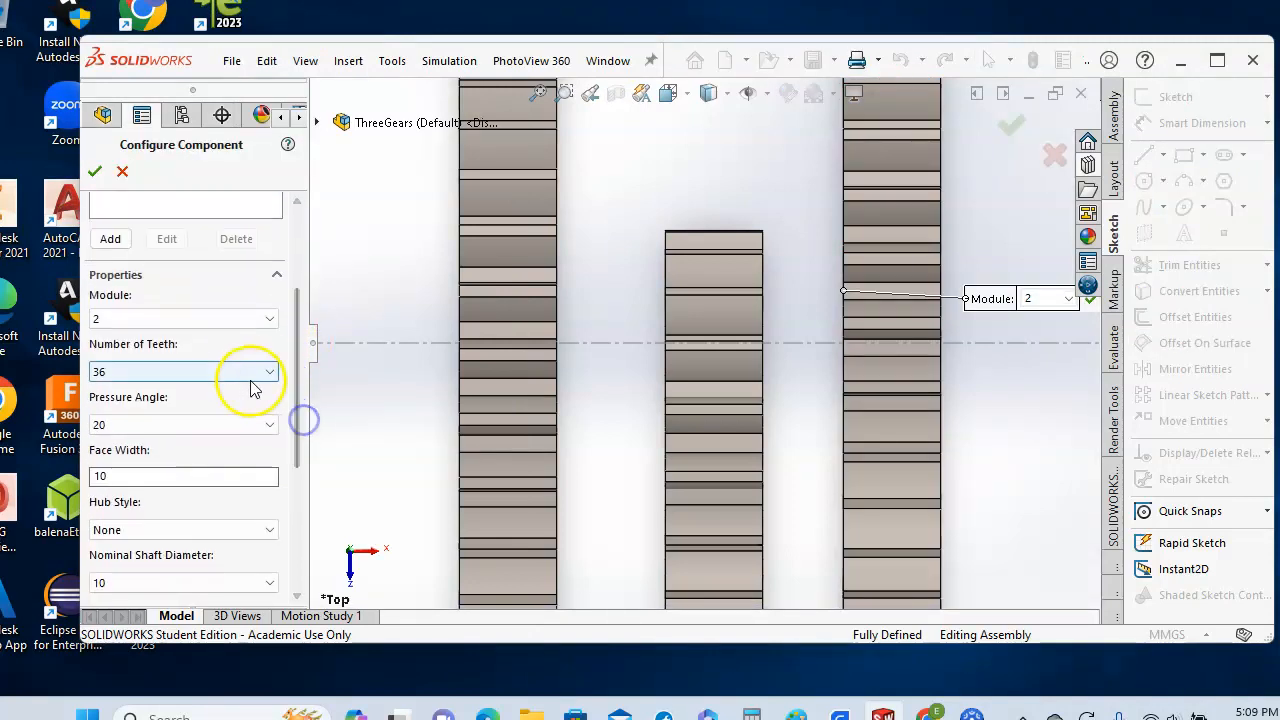
left_click(270, 371)
scroll(234, 271, "up", 9)
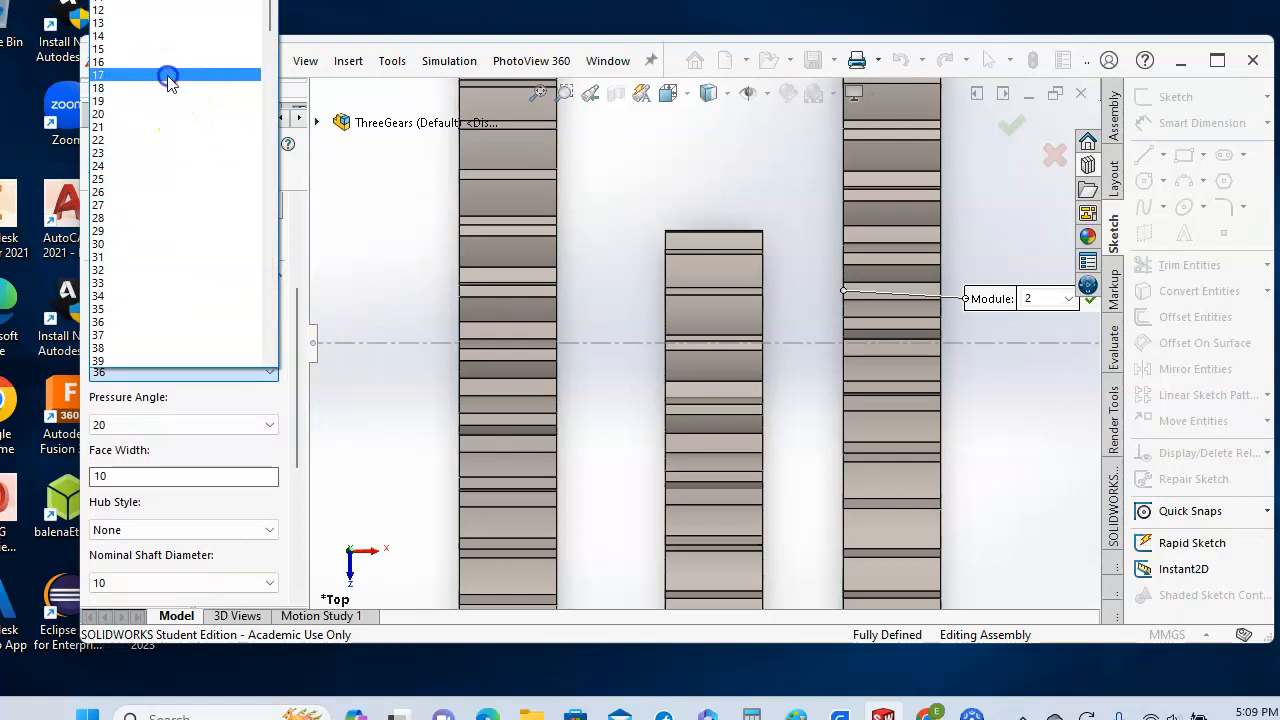
left_click(168, 77)
left_click(95, 172)
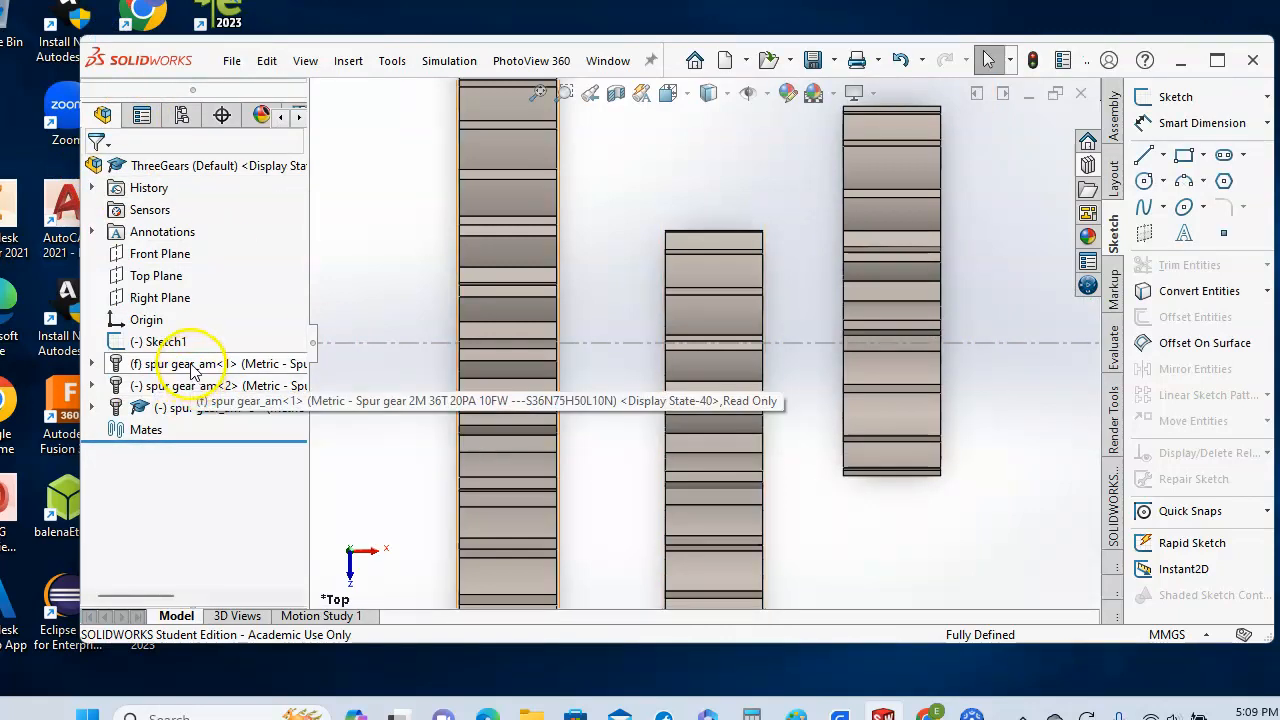
- Float spur gear_am<1> so the 36T gear can move freely
left_click(193, 366)
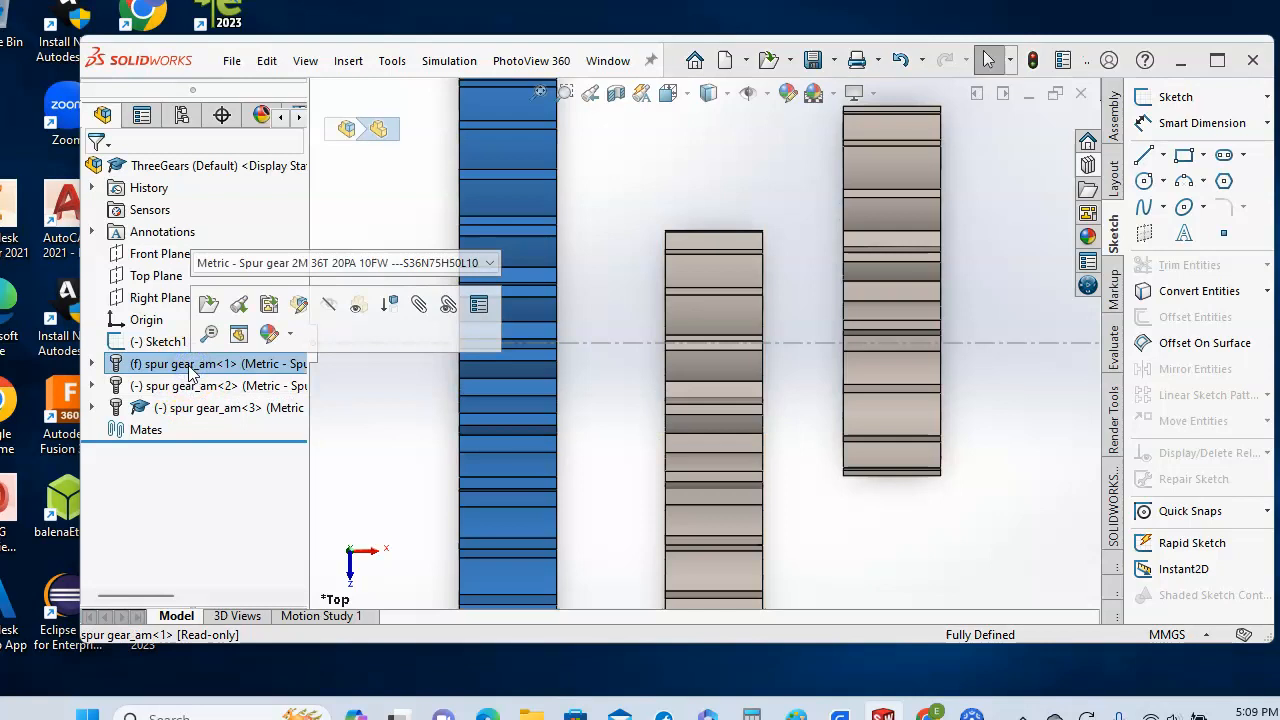
right_click(193, 370)
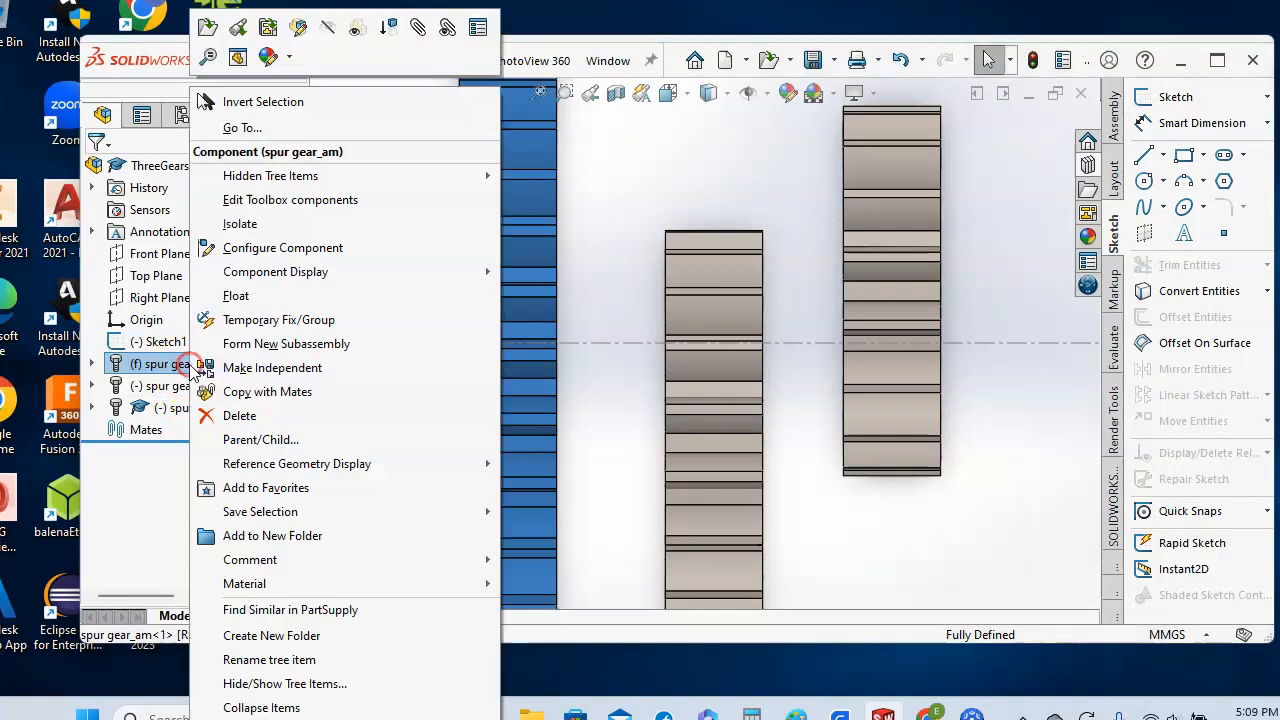
left_click(250, 297)
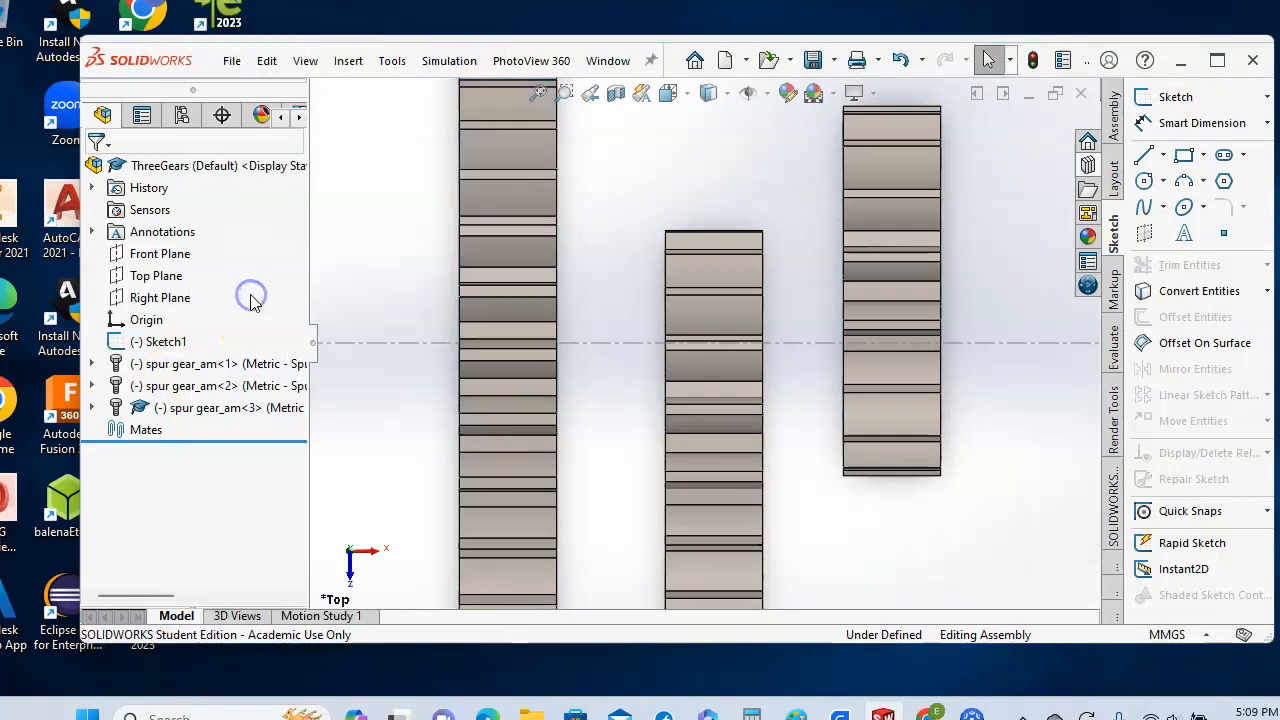
- Drag the 36-tooth gear onto the large Ø72 layout circle
key("z")
key("z")
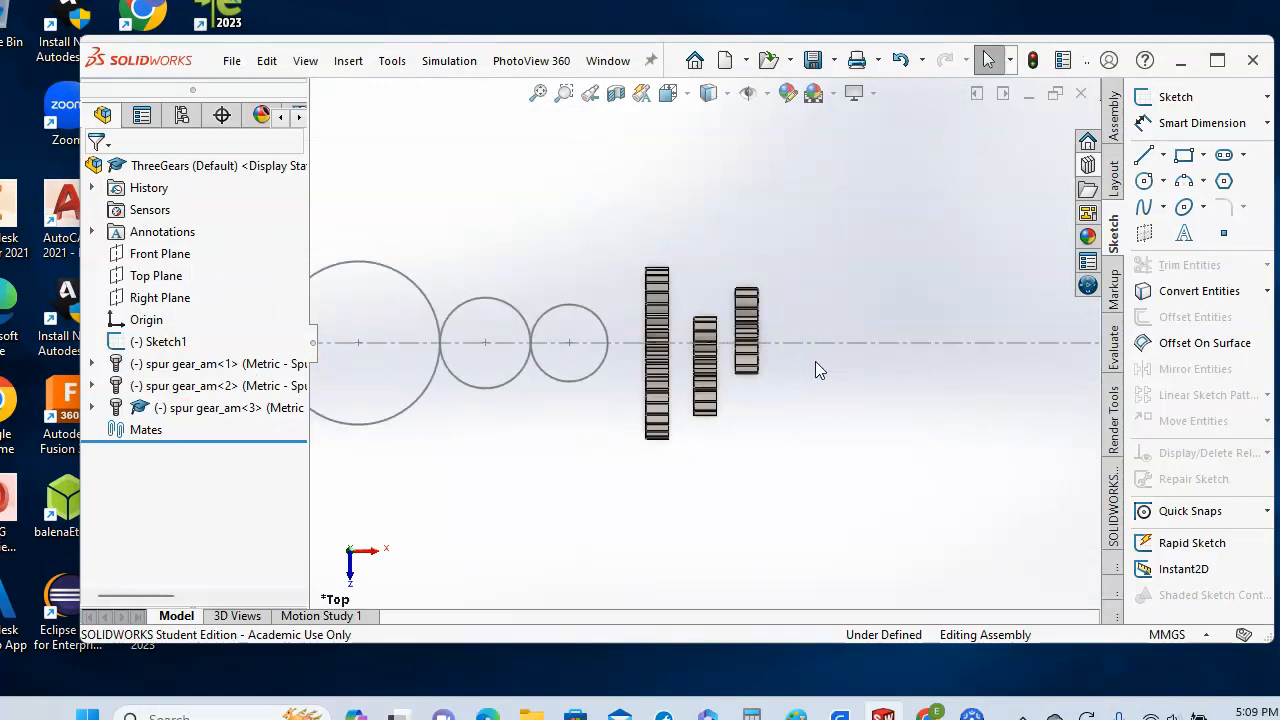
left_click(188, 364)
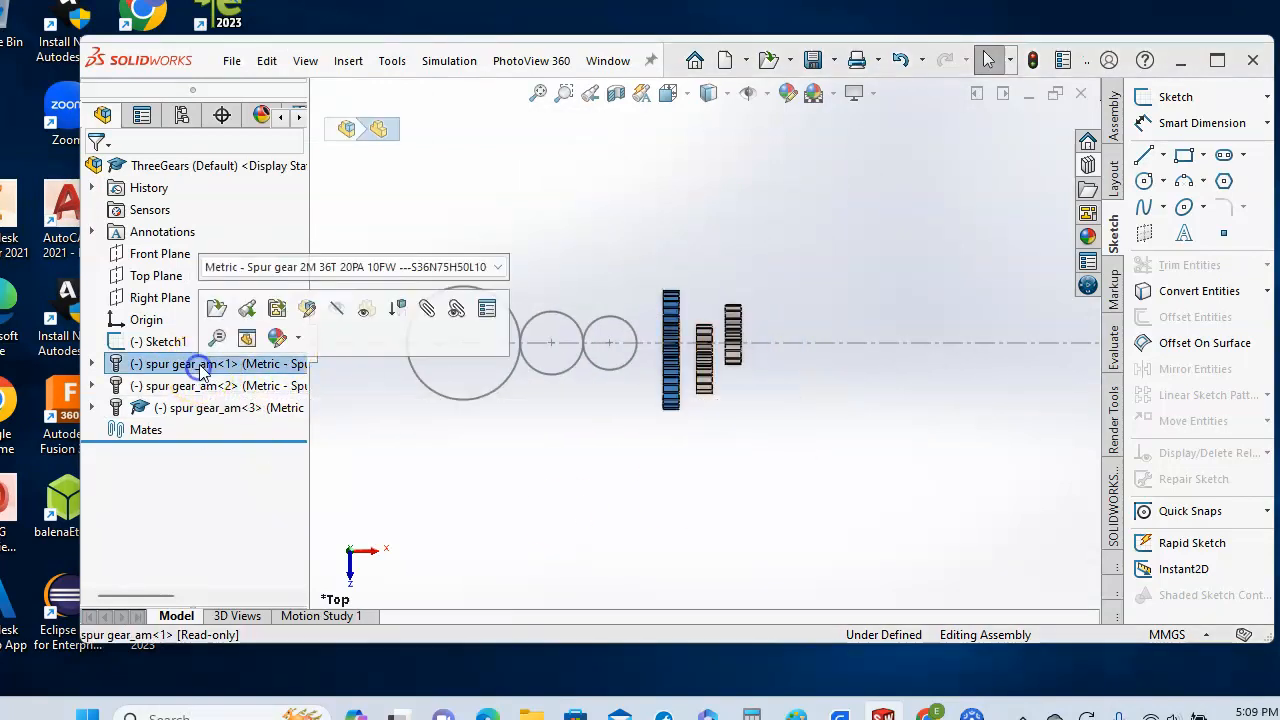
left_click(672, 385)
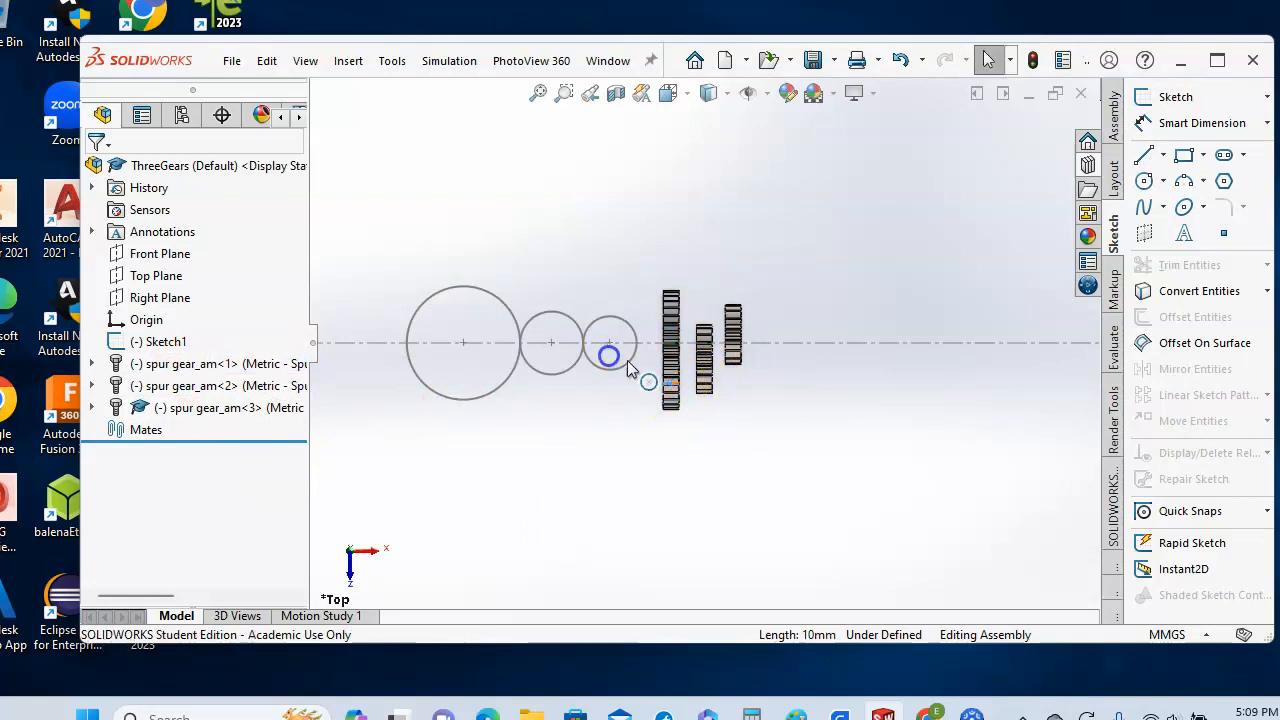
left_click(188, 364)
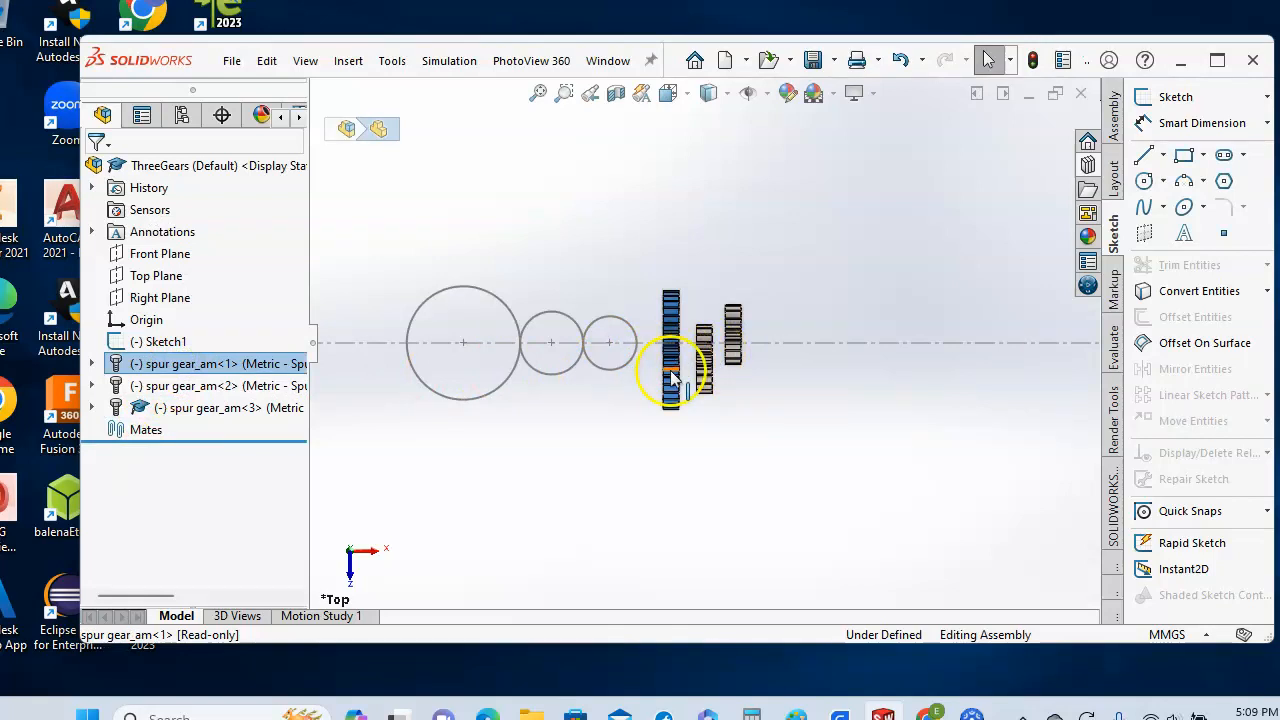
left_click(672, 378)
scroll(660, 372, "down", 2)
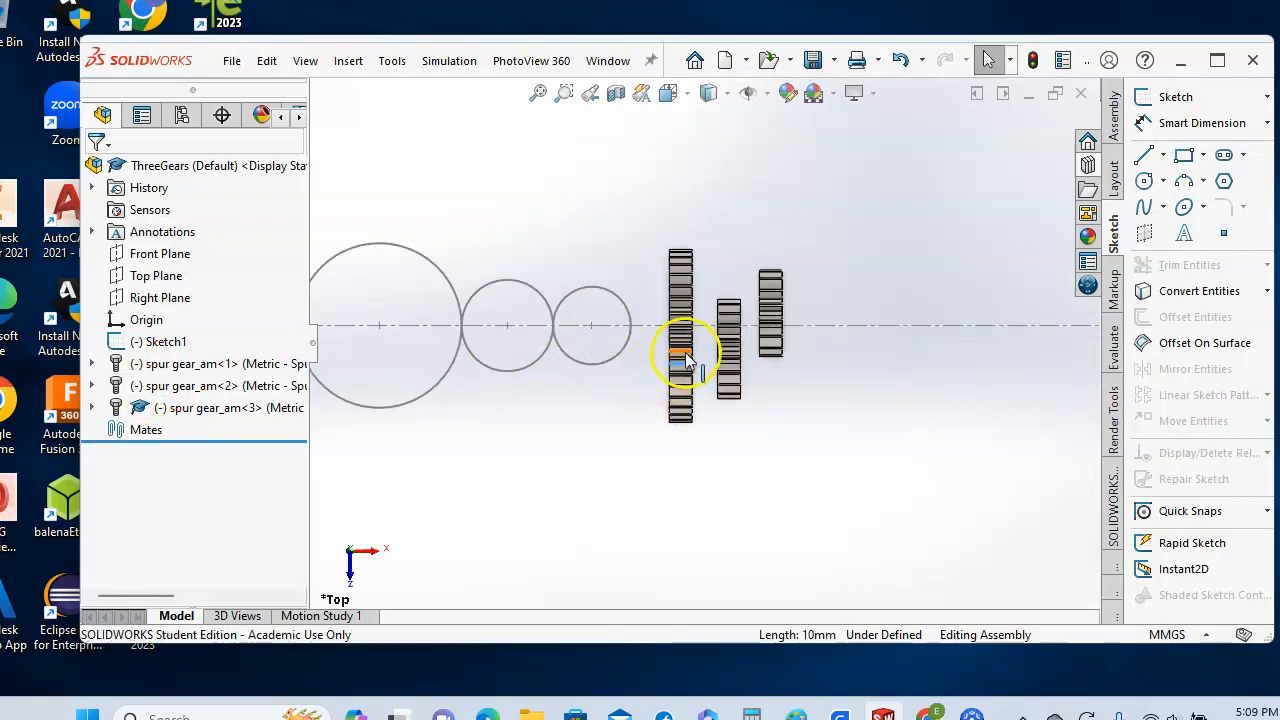
left_click(679, 346)
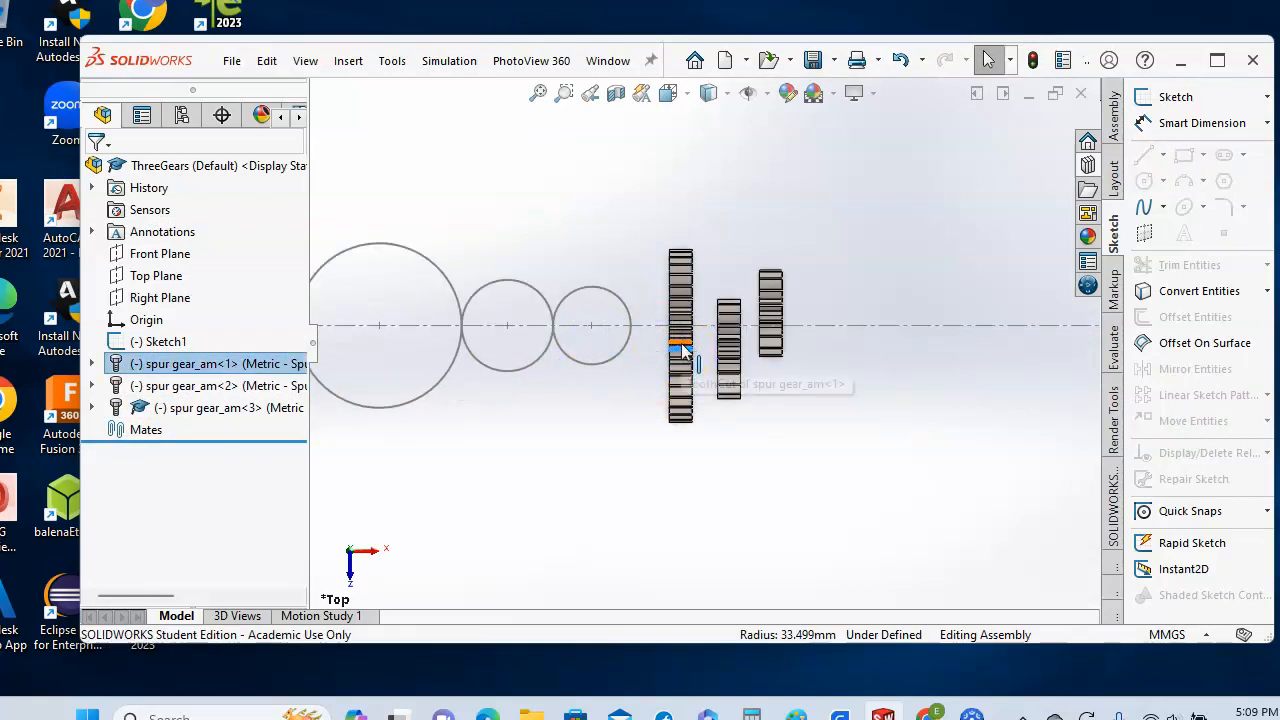
left_click(682, 344)
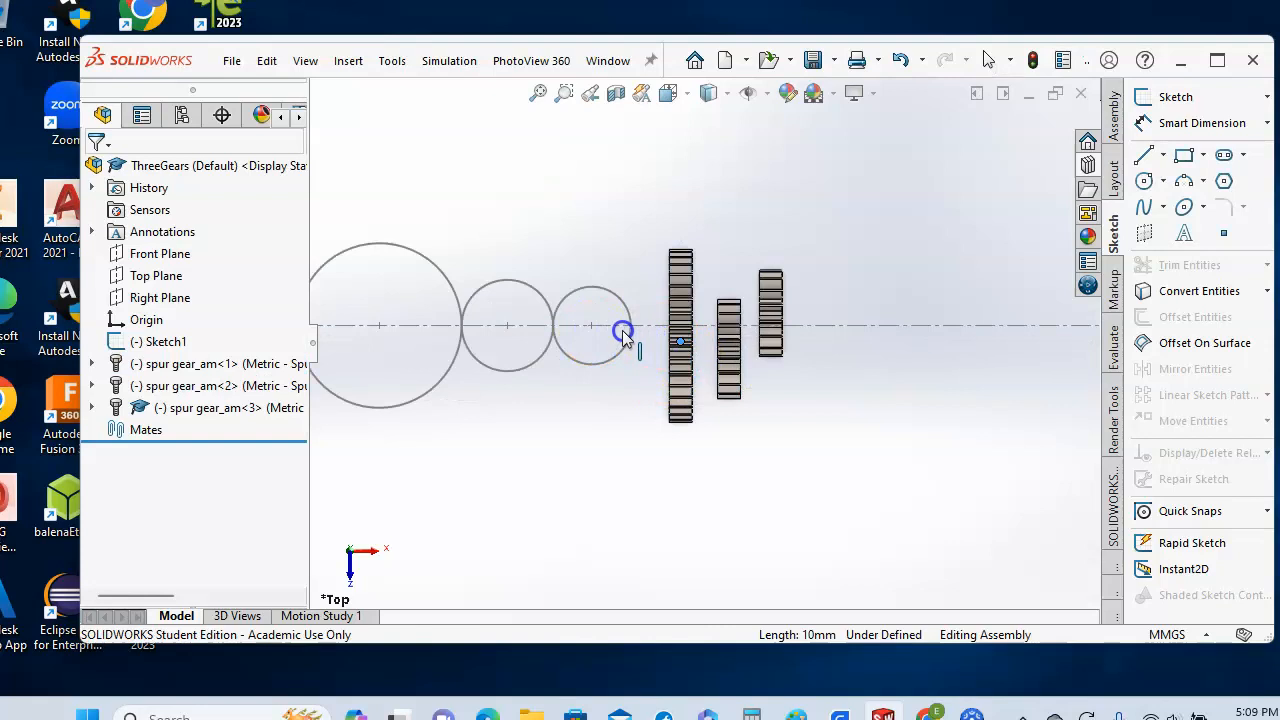
left_click(176, 368)
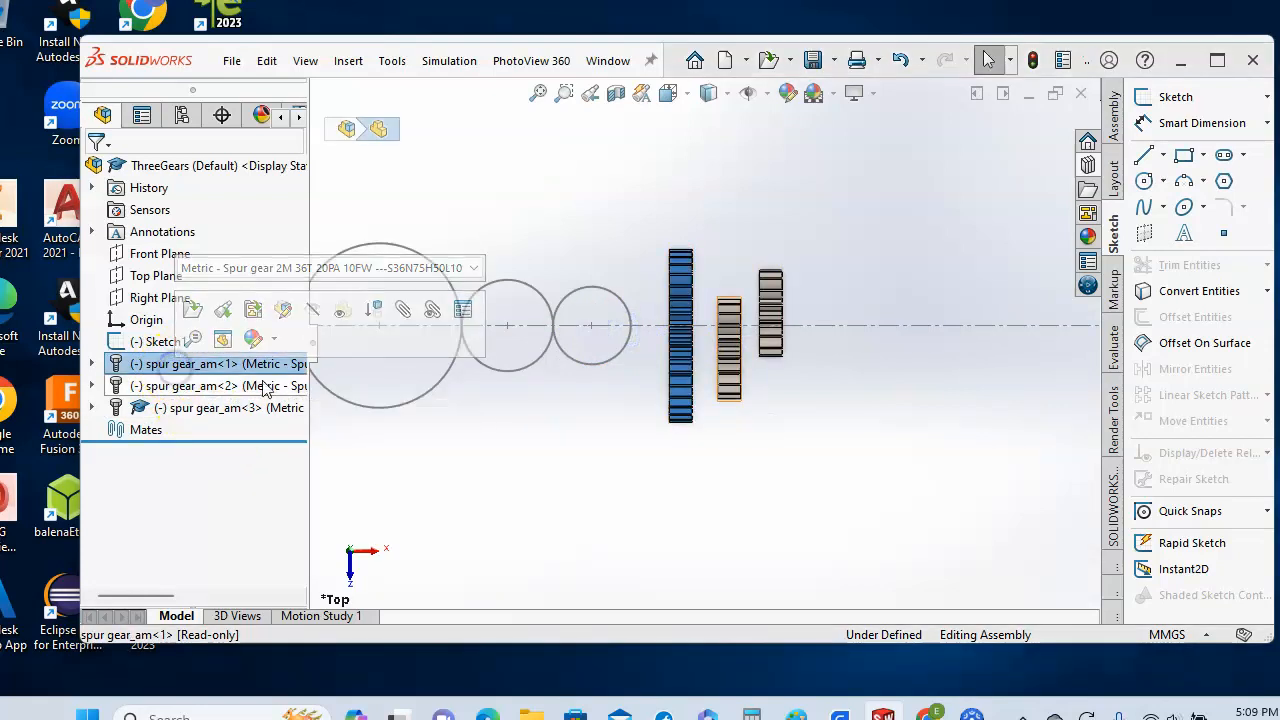
left_click(680, 388)
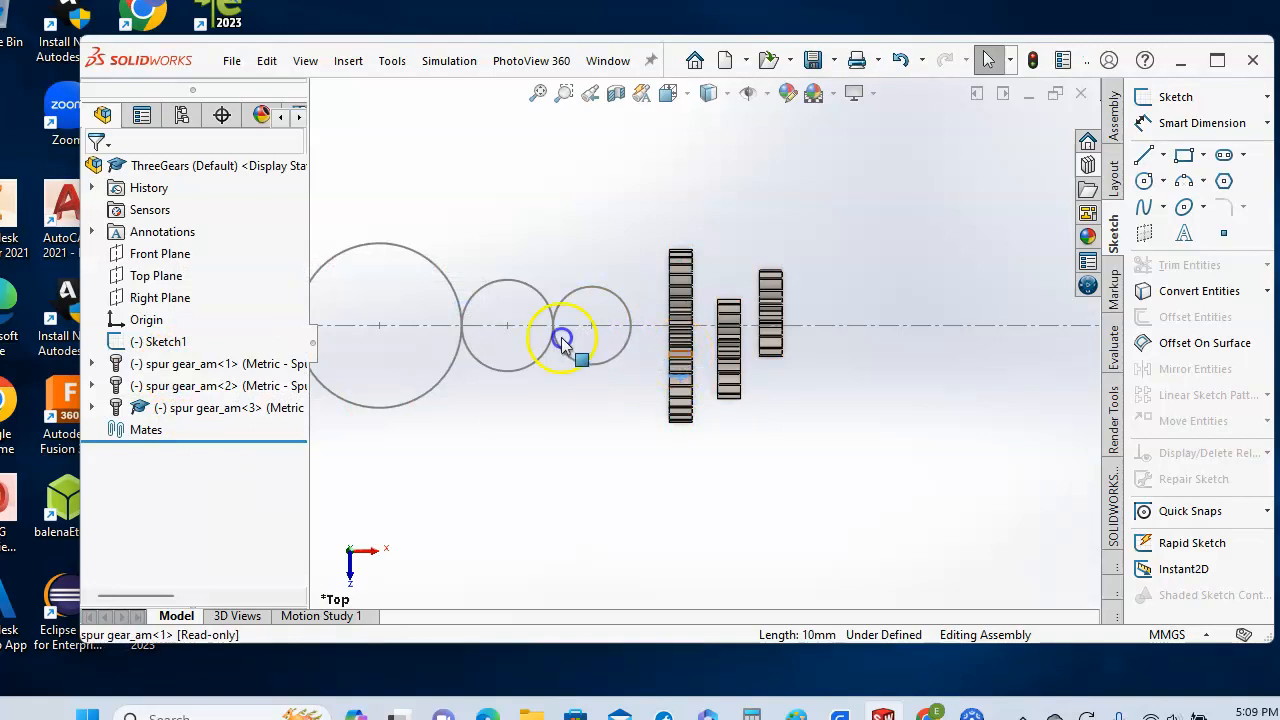
left_click(180, 364)
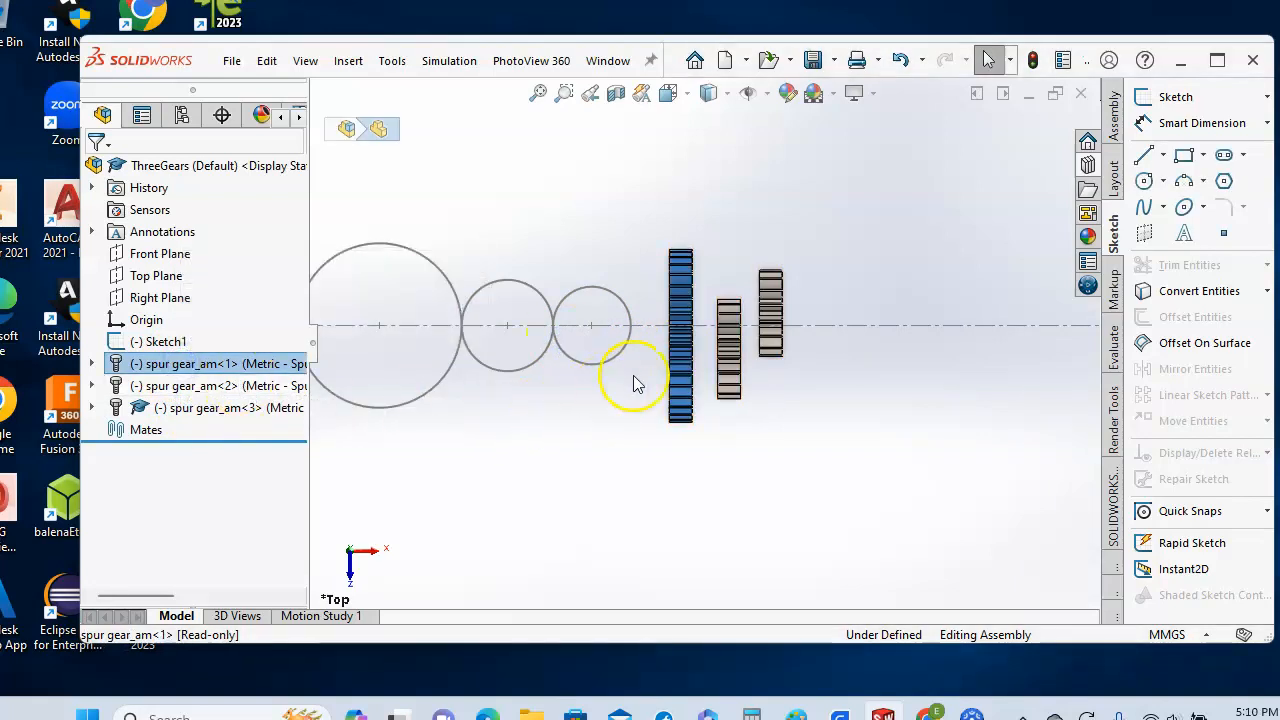
left_click(672, 364)
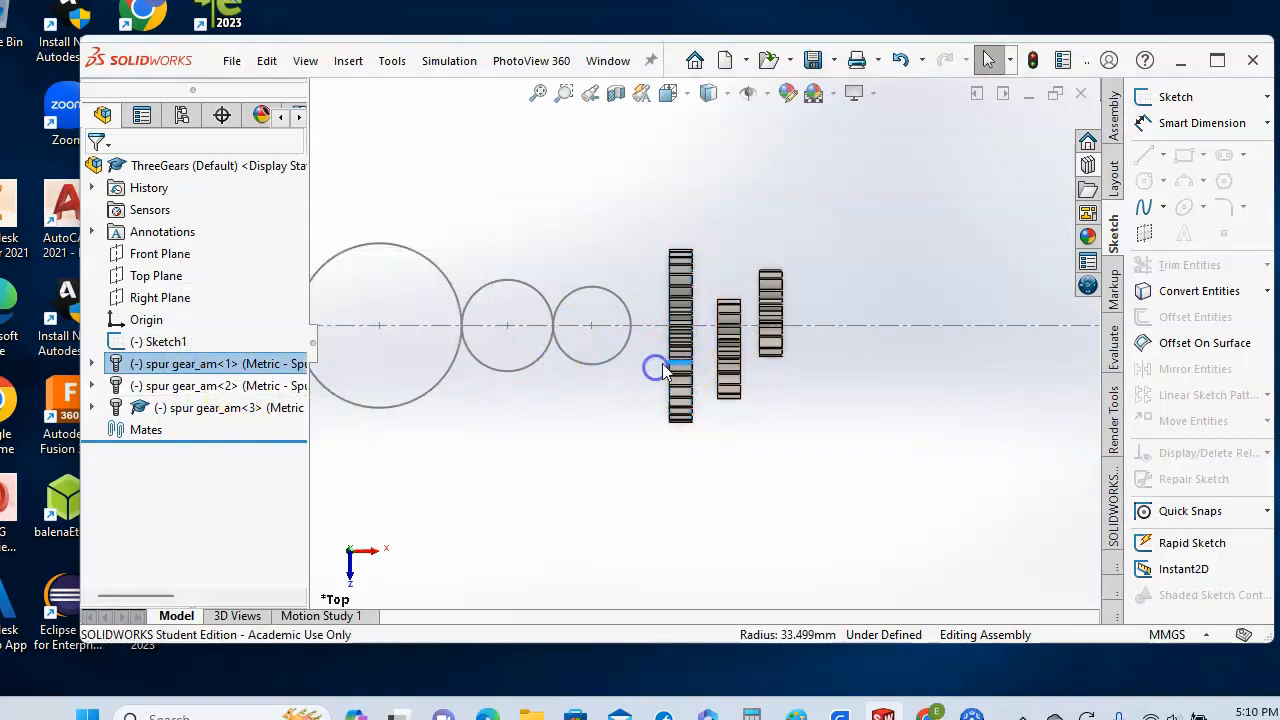
left_click_drag(688, 360, 352, 318)
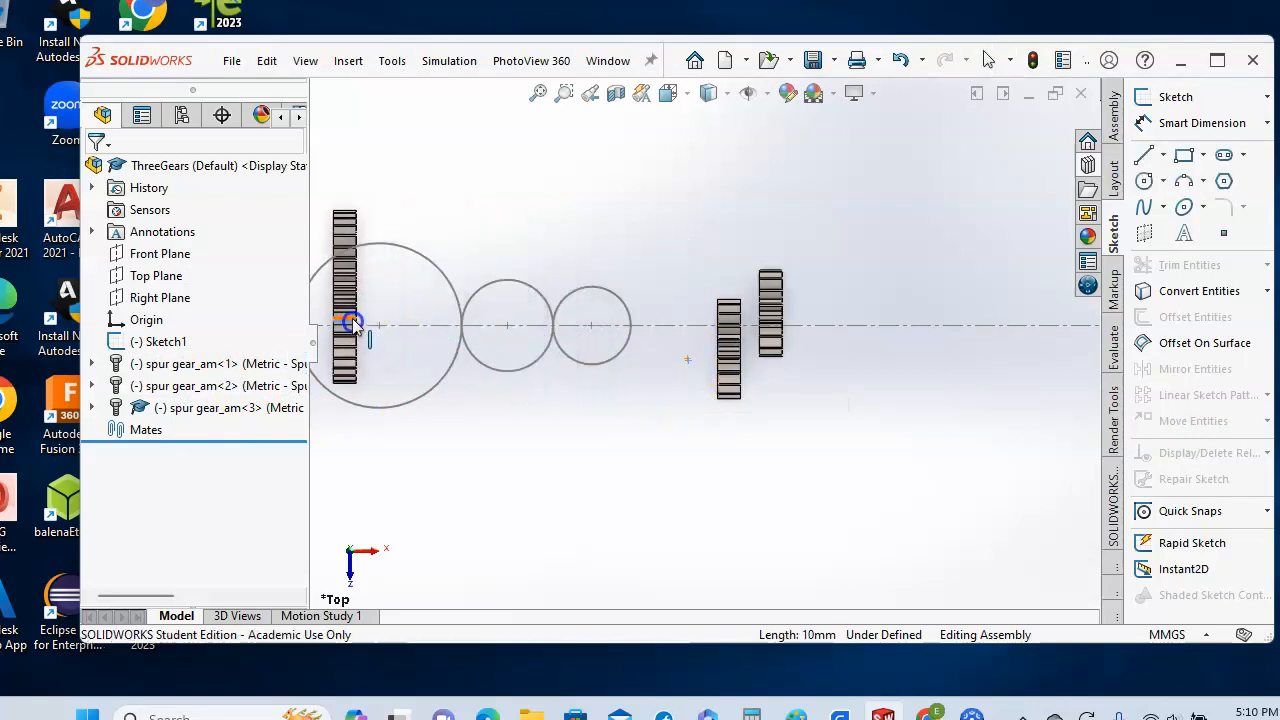
- Drag the 20-tooth gear spur gear_am<2> onto the middle Ø40 circle
left_click(165, 388)
left_click(733, 385)
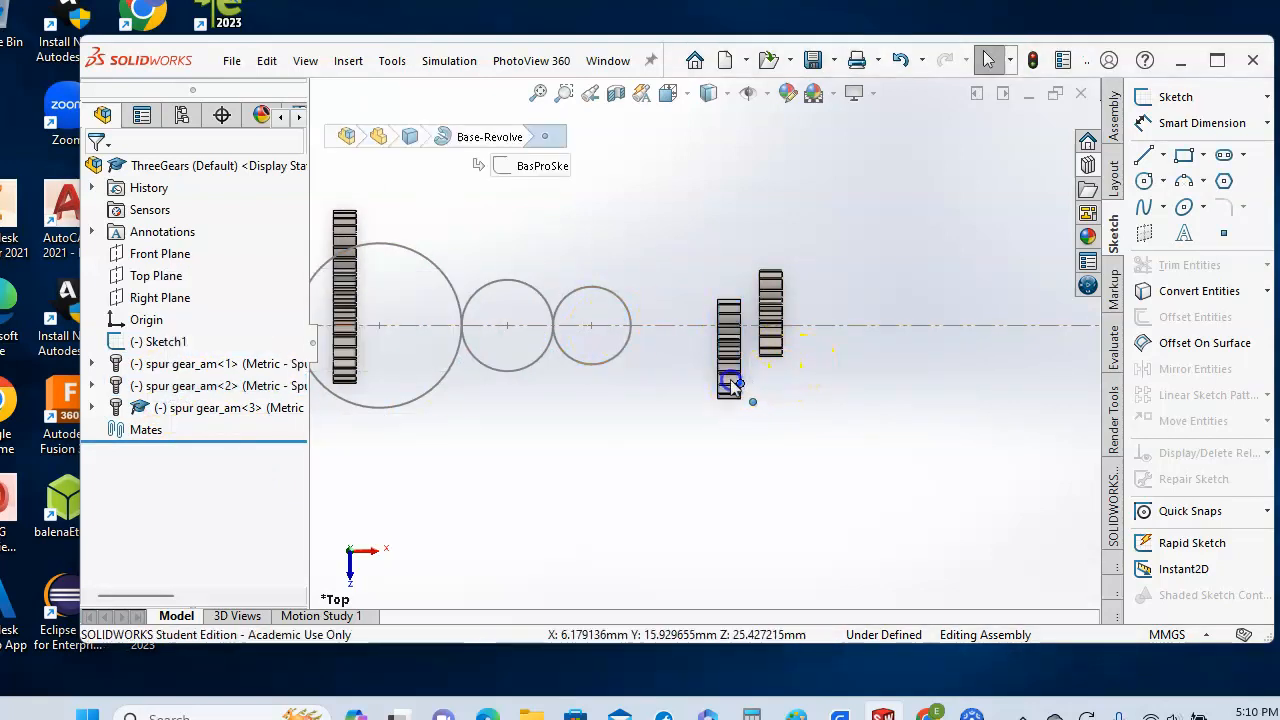
left_click_drag(733, 385, 493, 332)
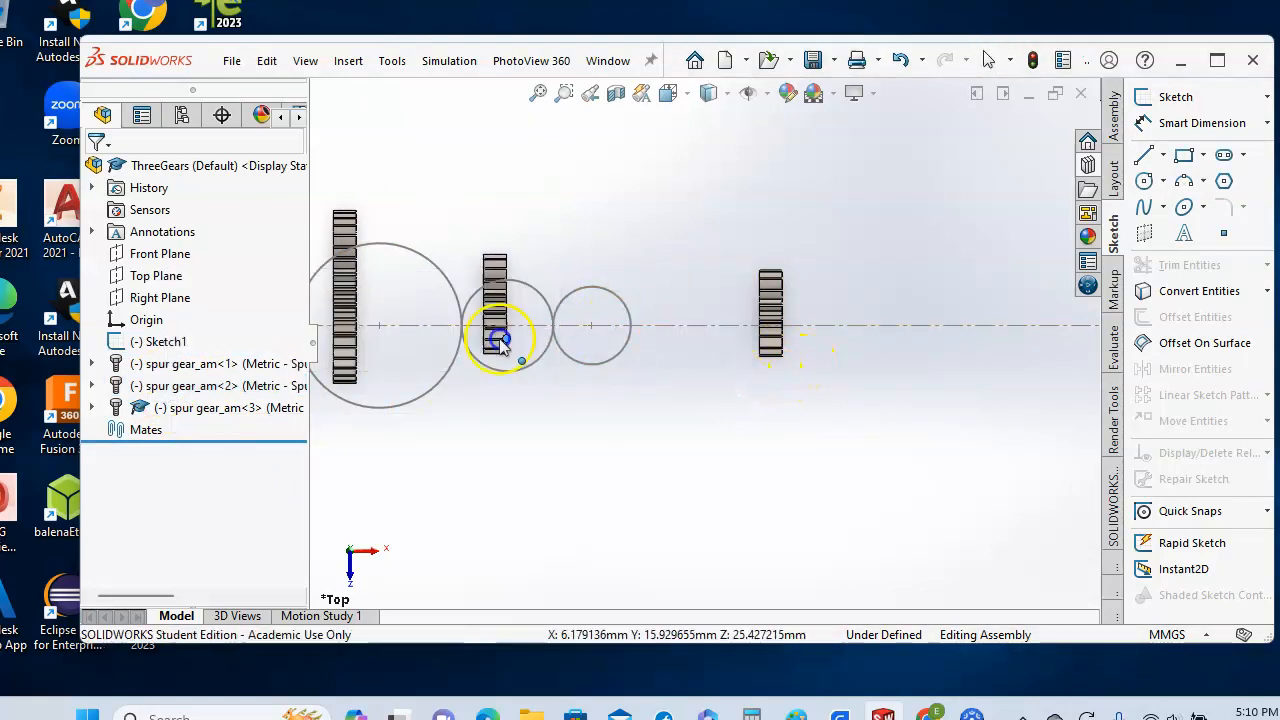
- Drag the 17-tooth gear spur gear_am<3> onto the small Ø34 circle, then deselect
left_click(172, 407)
left_click_drag(769, 320, 740, 326)
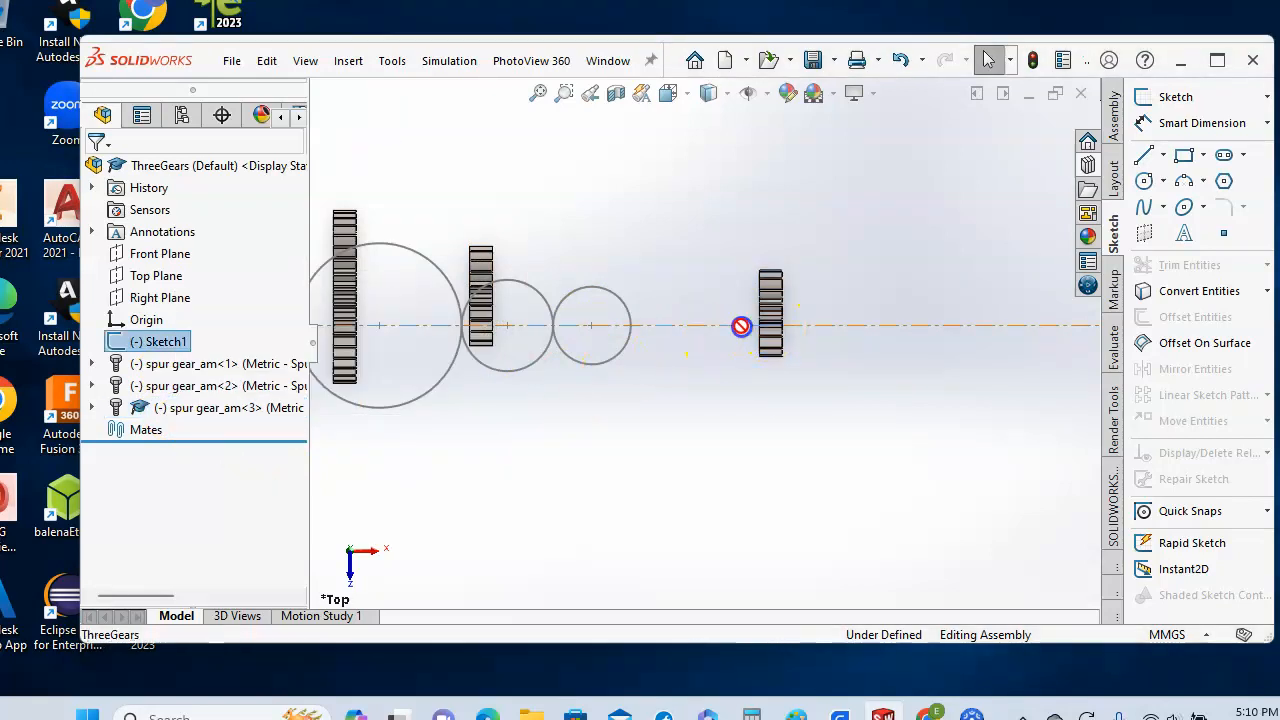
left_click_drag(551, 326, 551, 326)
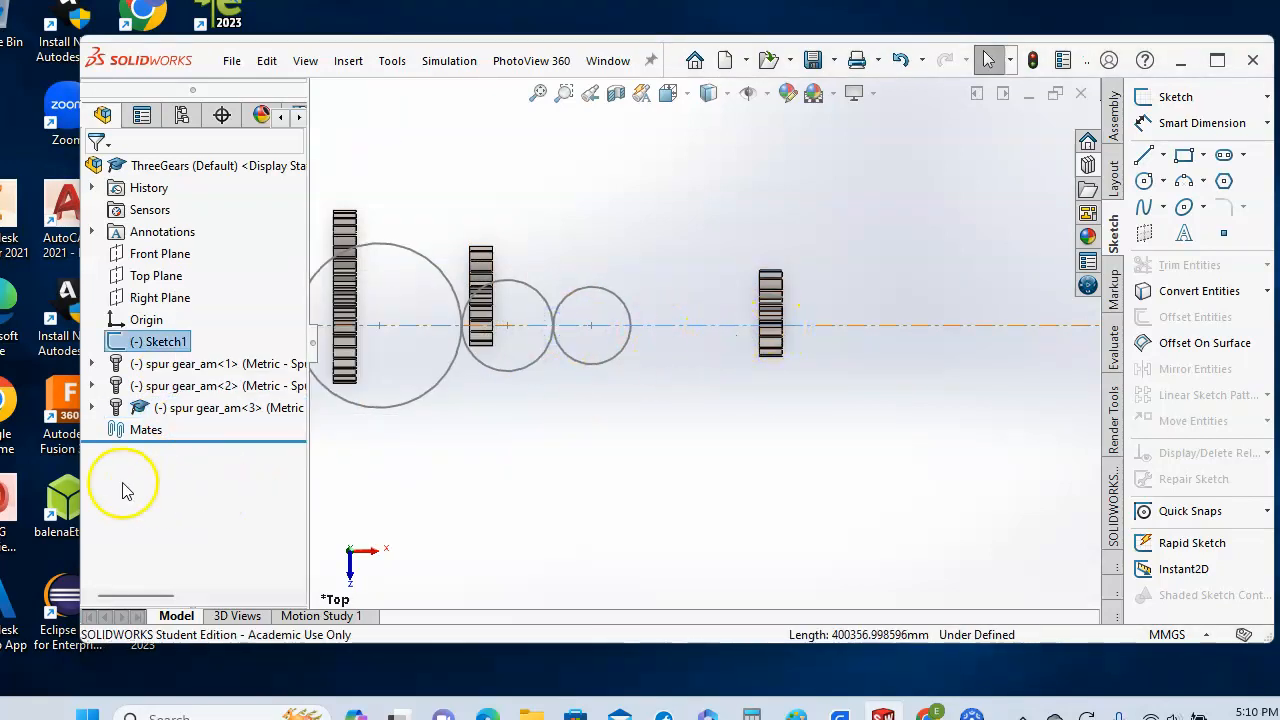
left_click(200, 410)
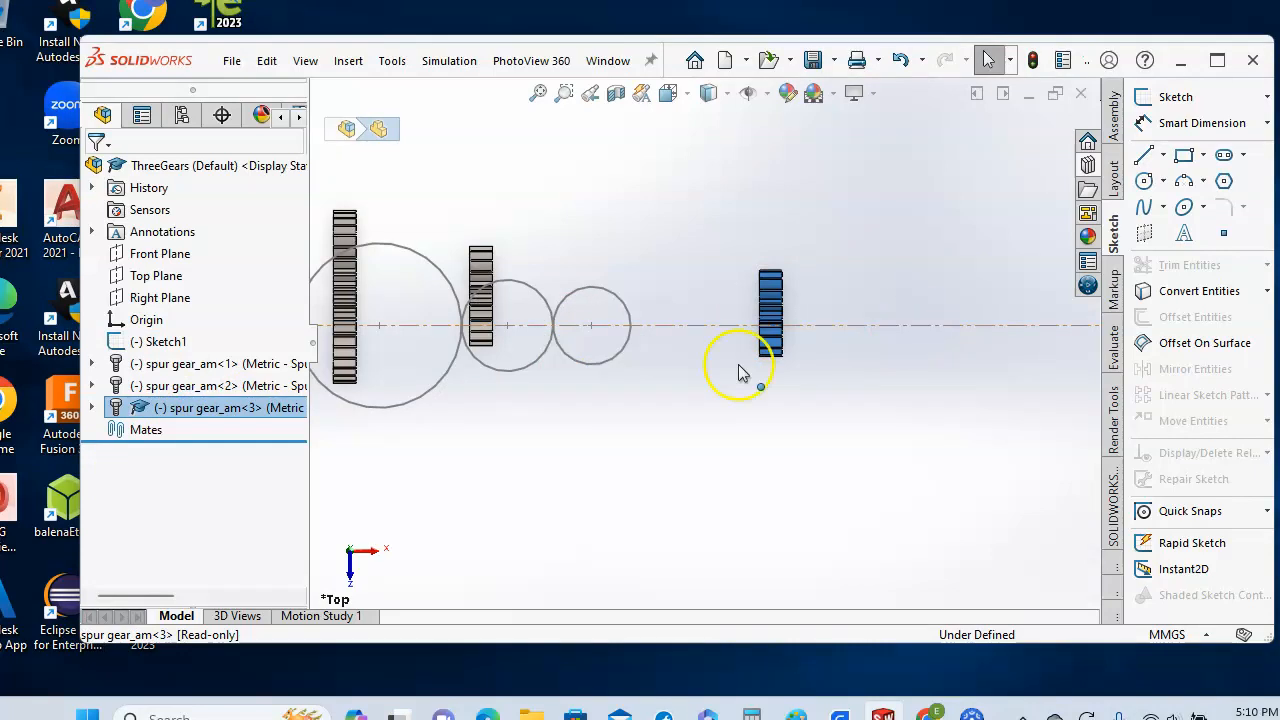
left_click_drag(771, 320, 677, 314)
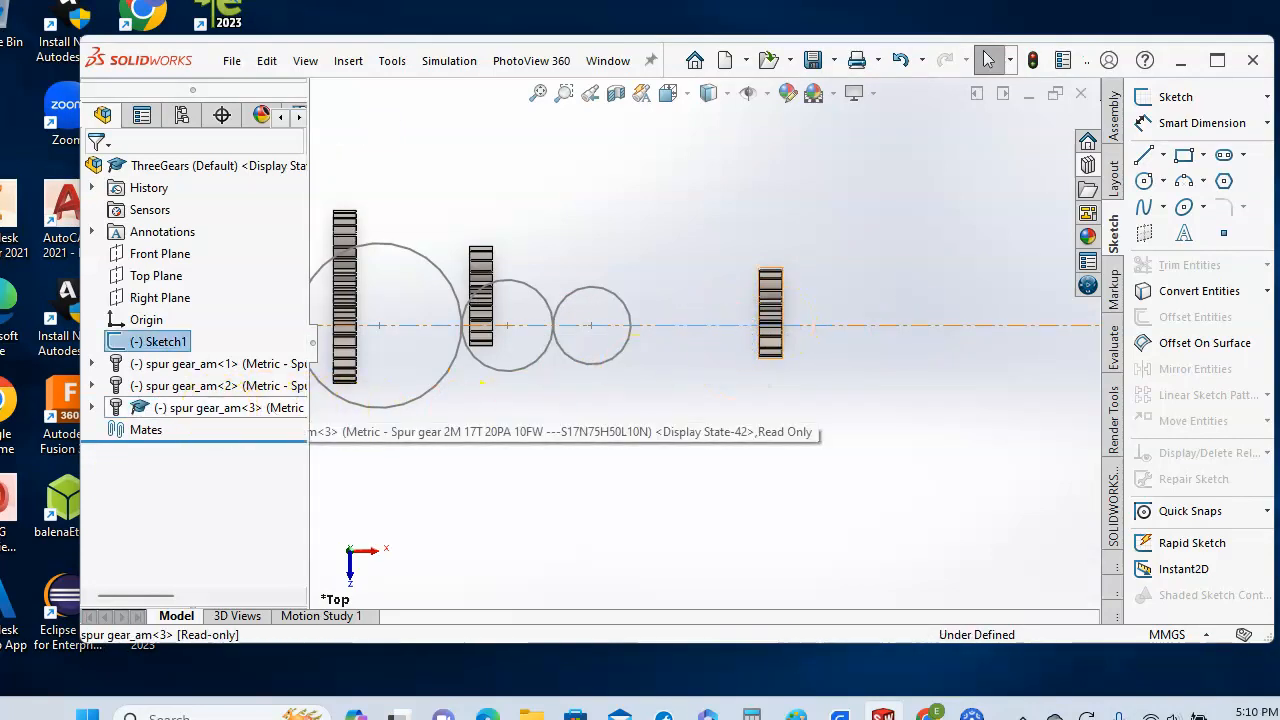
left_click(221, 414)
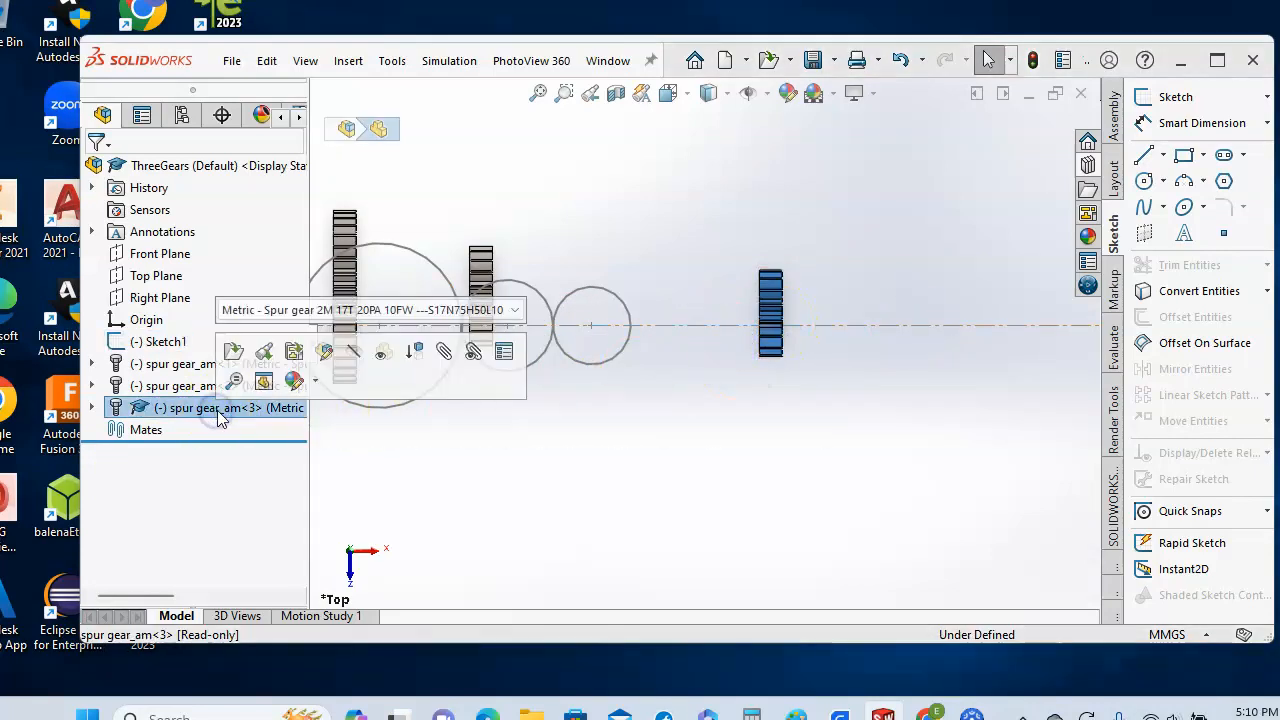
left_click(782, 345)
left_click_drag(757, 343, 565, 336)
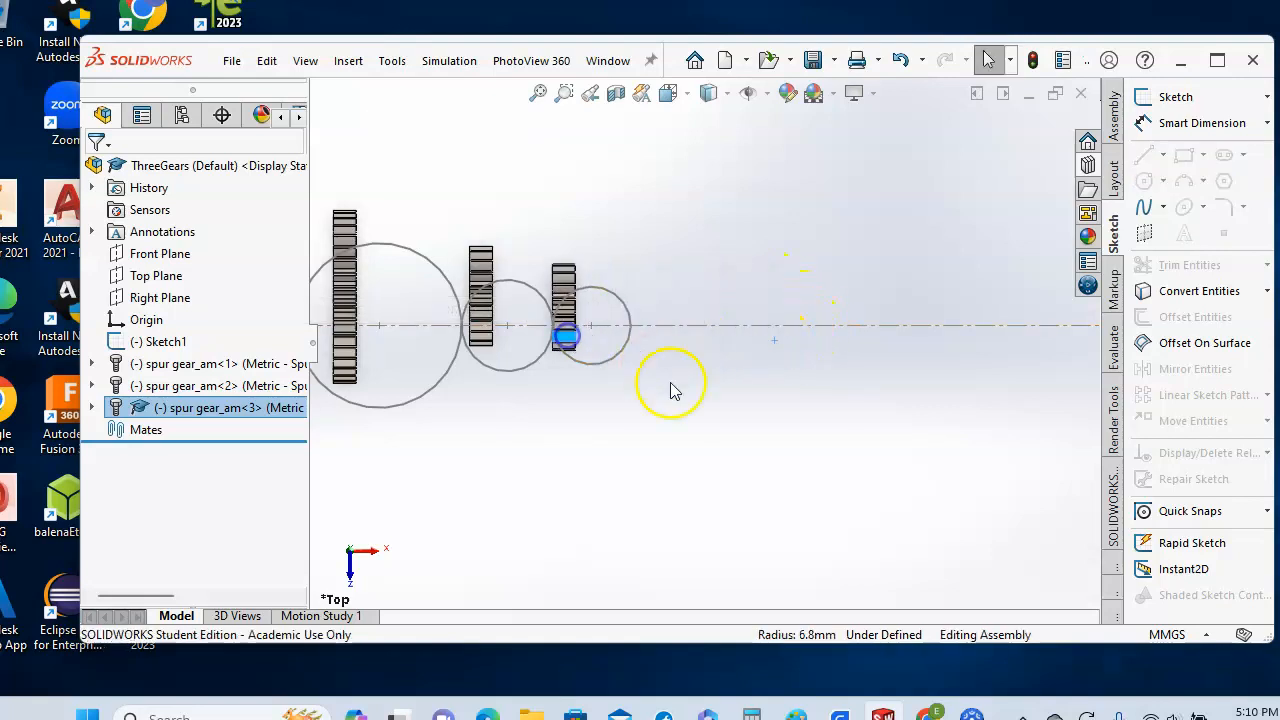
left_click(719, 452)
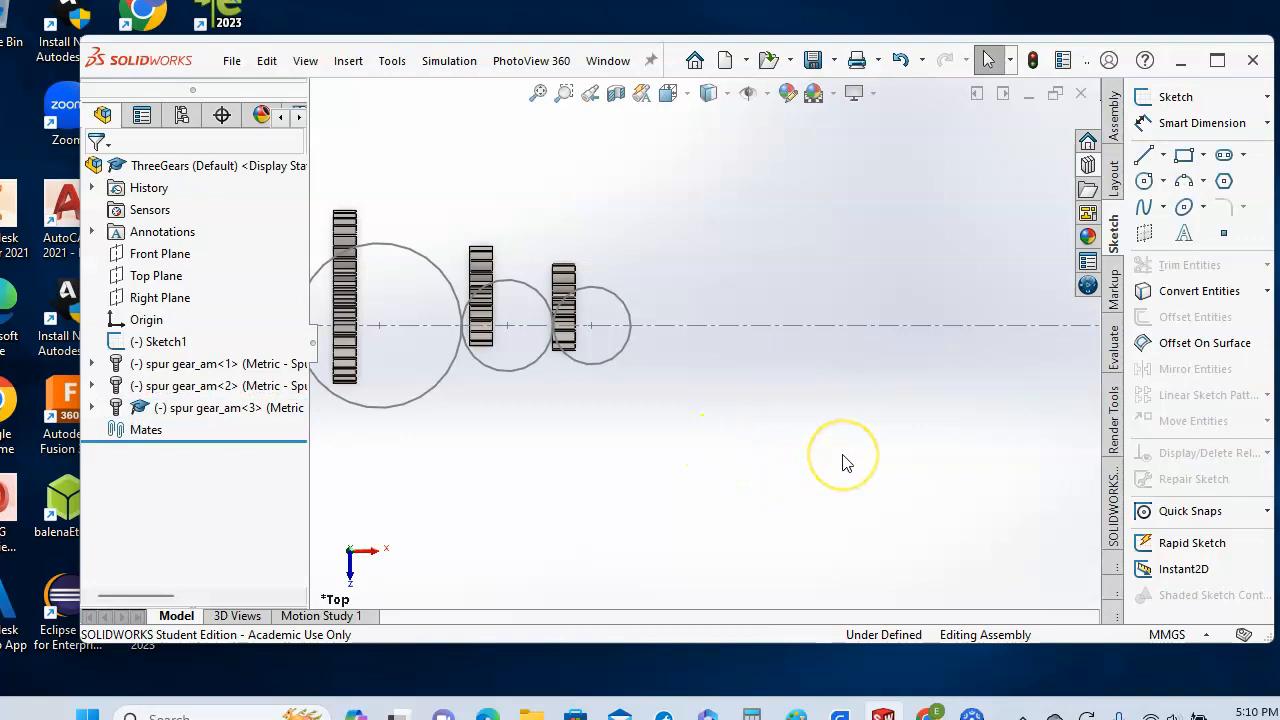
scroll(843, 456, "down", 1)
scroll(843, 456, "up", 1)
- Orbit with Rotate View to an isometric view of the three gears on their circles
scroll(843, 462, "up", 1)
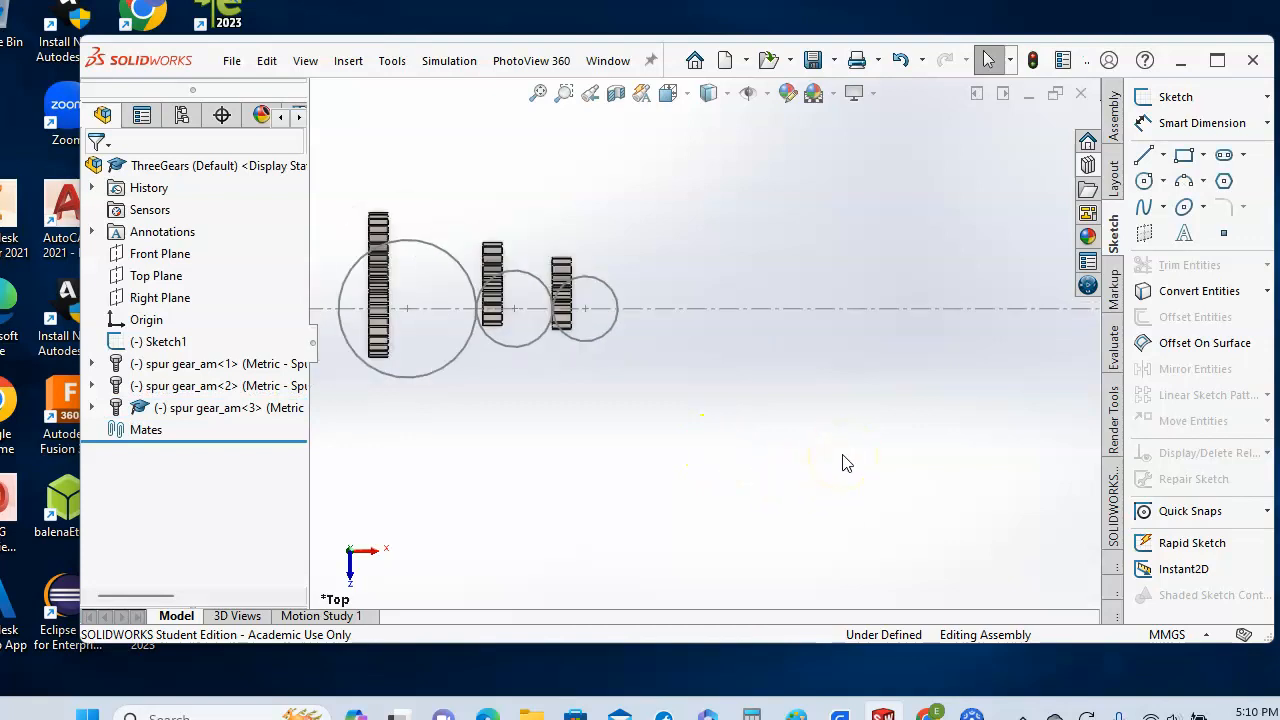
right_click(896, 370)
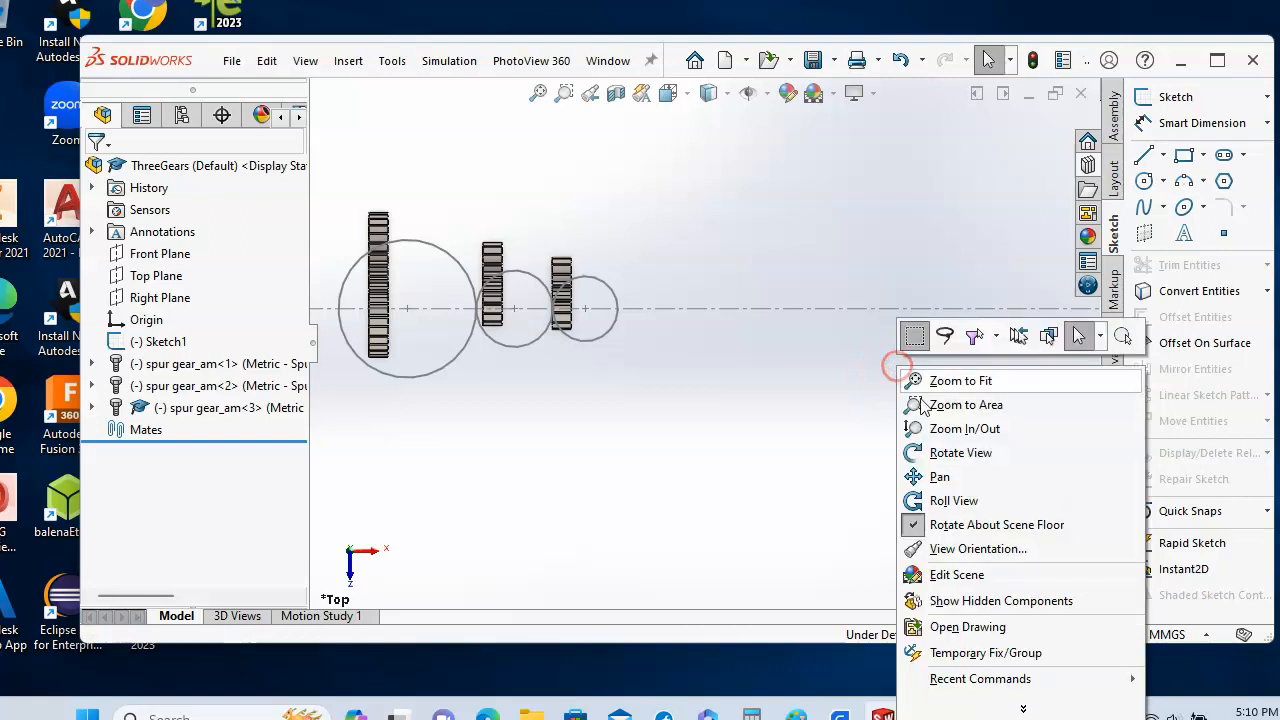
left_click(950, 451)
left_click_drag(874, 409, 818, 292)
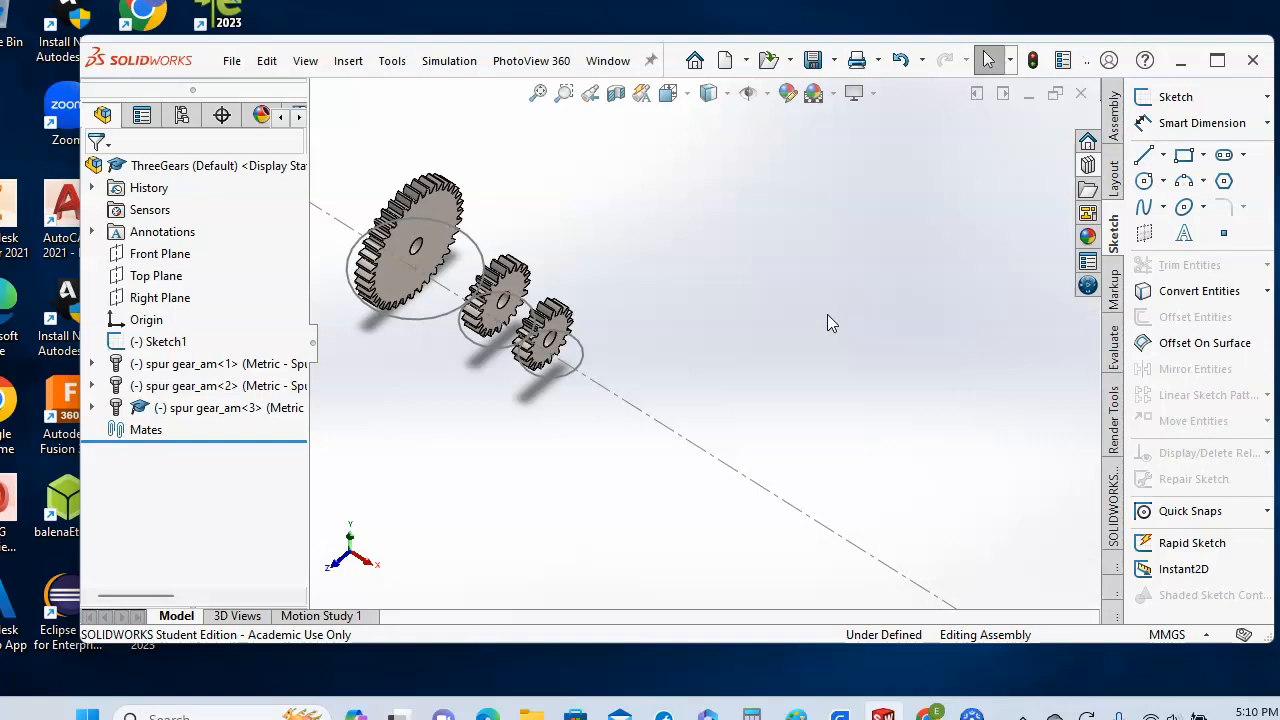
- Save ThreeGears, choosing to rebuild the document before saving
left_click(231, 61)
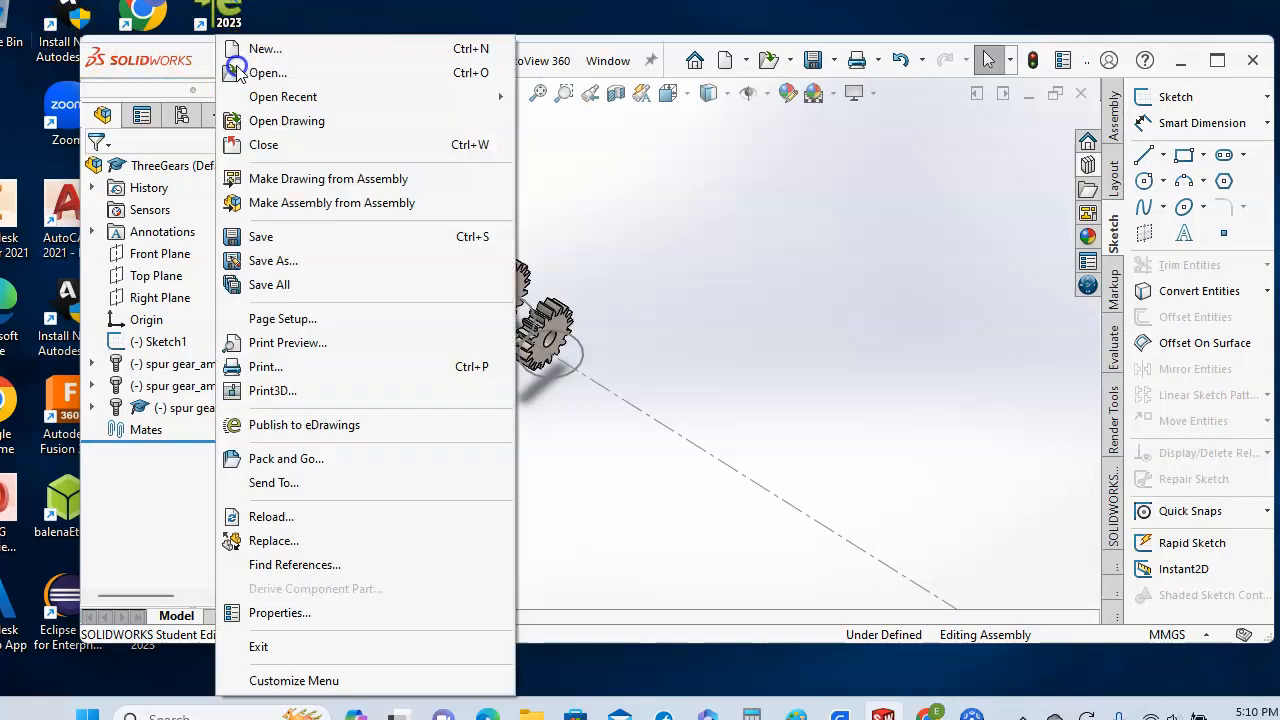
left_click(256, 237)
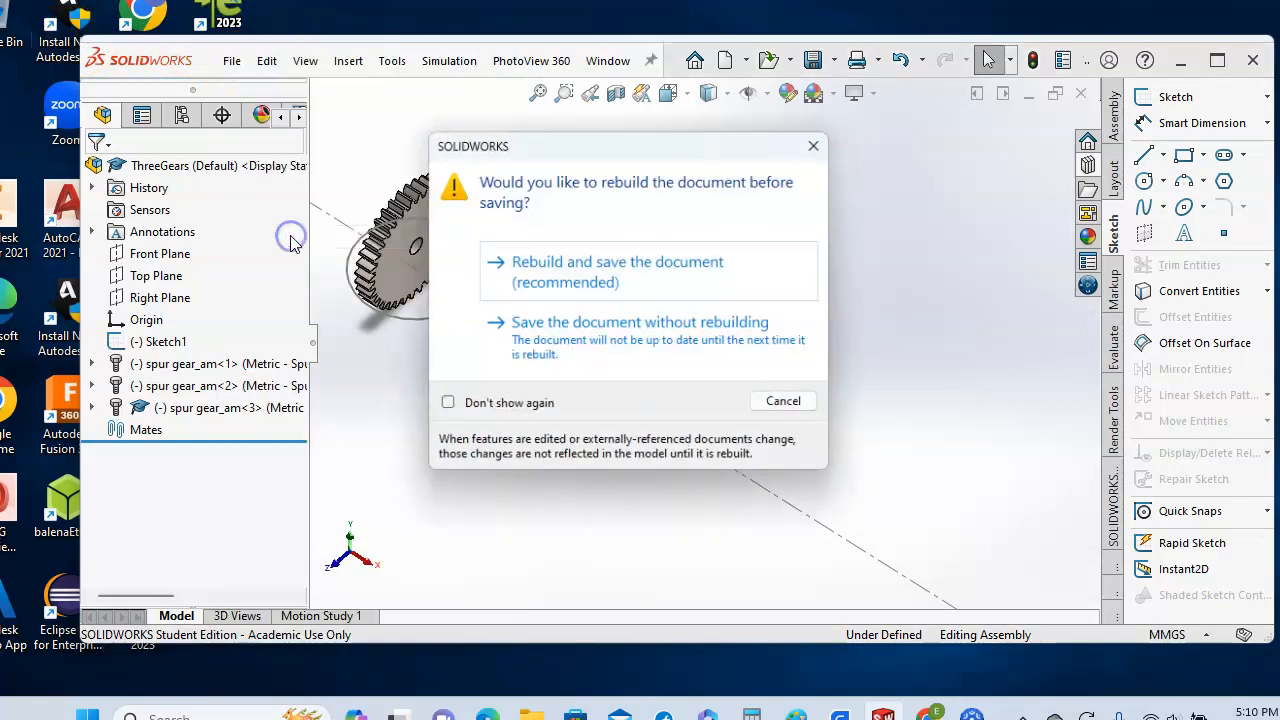
left_click(624, 275)
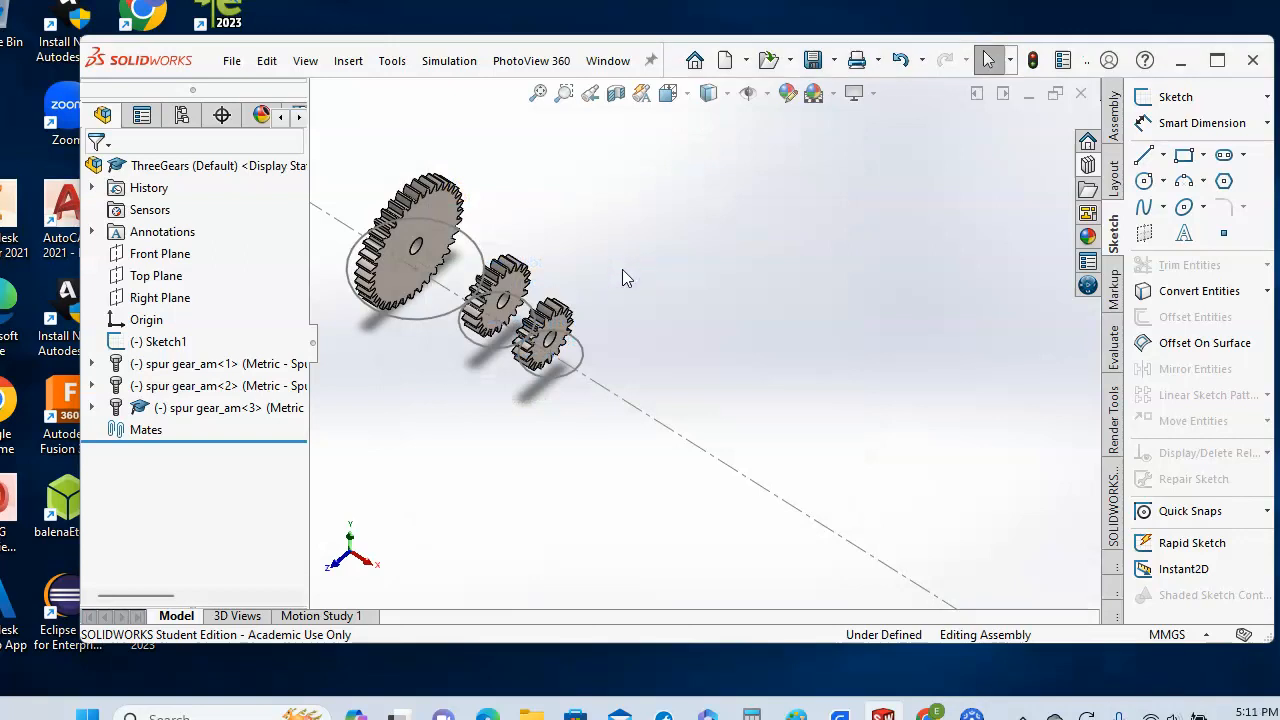